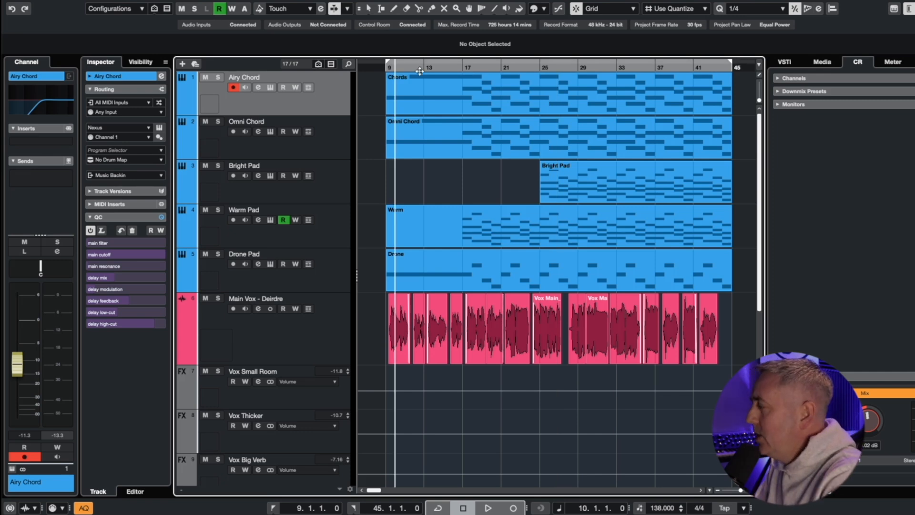
- Play the song from bar 10 and listen to the level of the first two main vocal clips
left_click(419, 71)
key("h")
key("h")
key("h")
key("h")
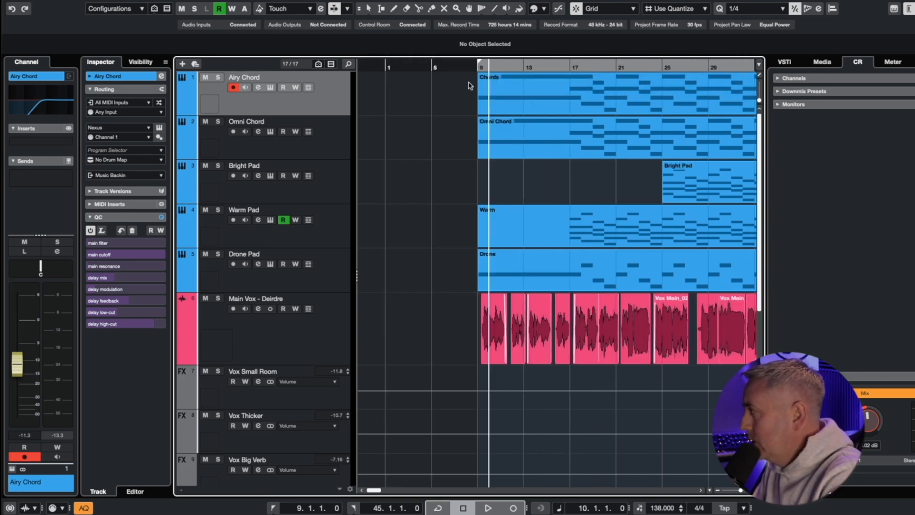
key("space")
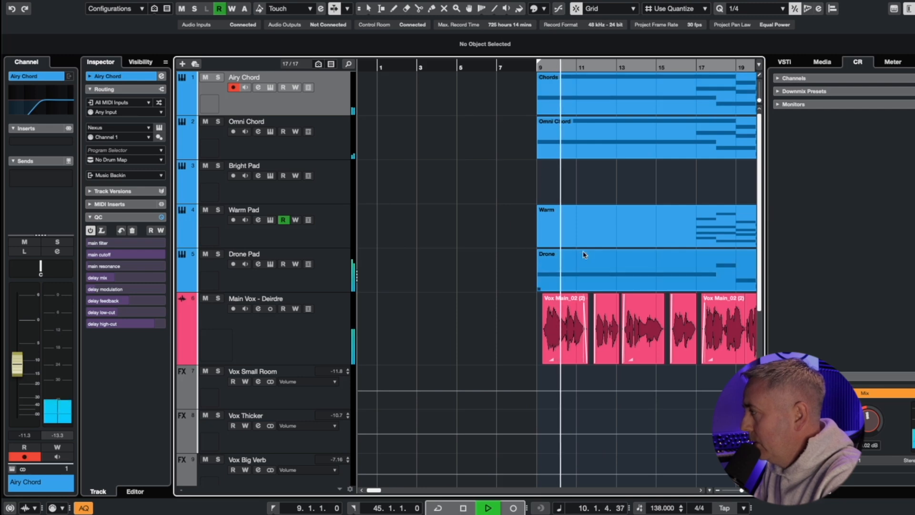
key("h")
key("h")
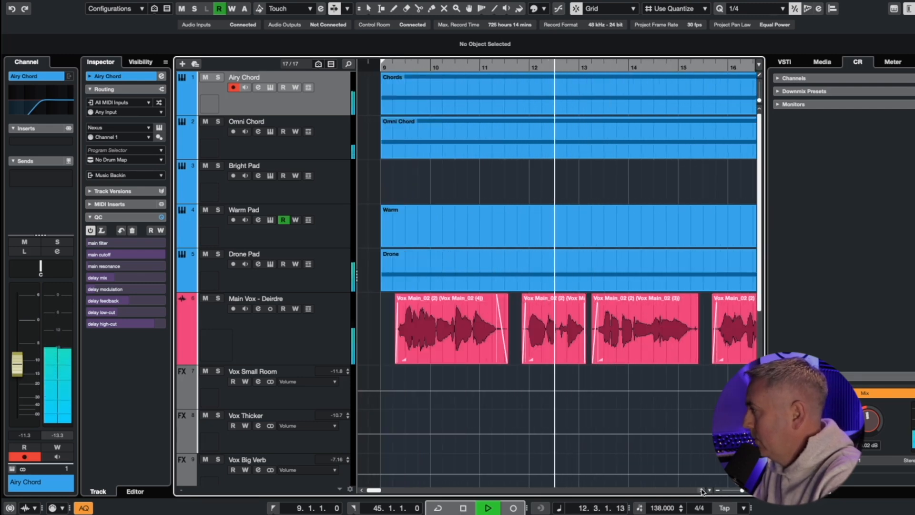
key("space")
- Raise the volume of the second main vocal clip, near bar 12, to 1.56 dB
left_click(545, 324)
scroll(538, 333, "down", 2)
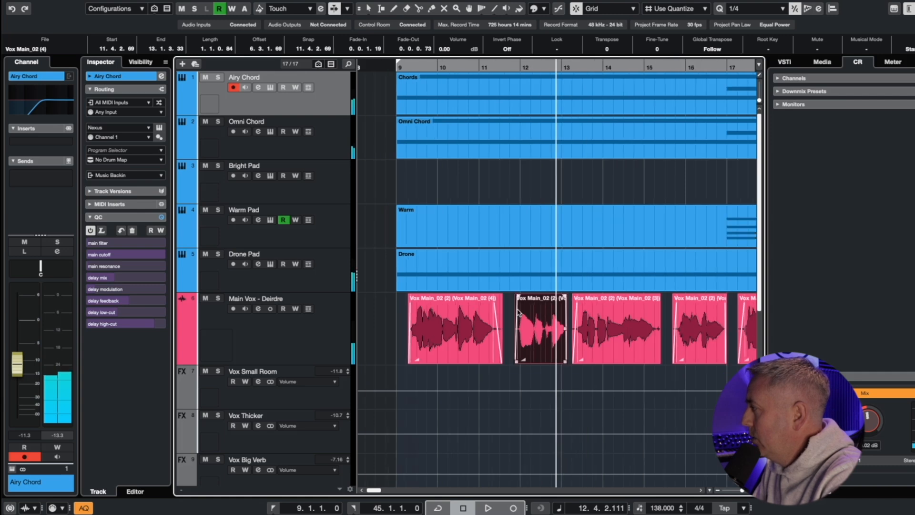
scroll(541, 360, "up", 2)
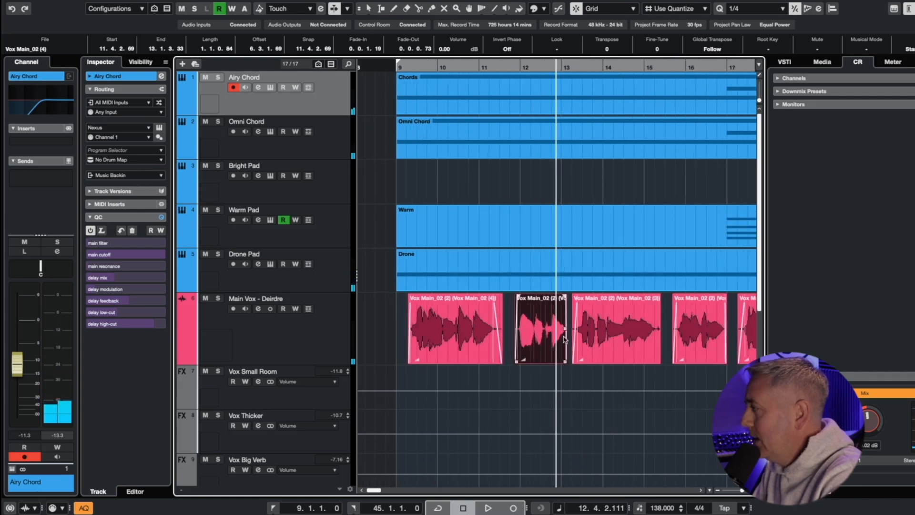
scroll(424, 350, "down", 3)
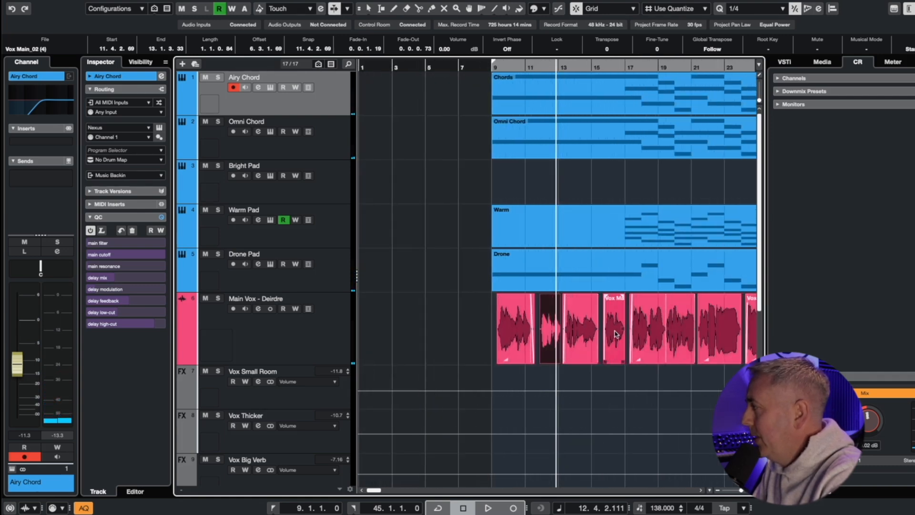
scroll(563, 347, "up", 2)
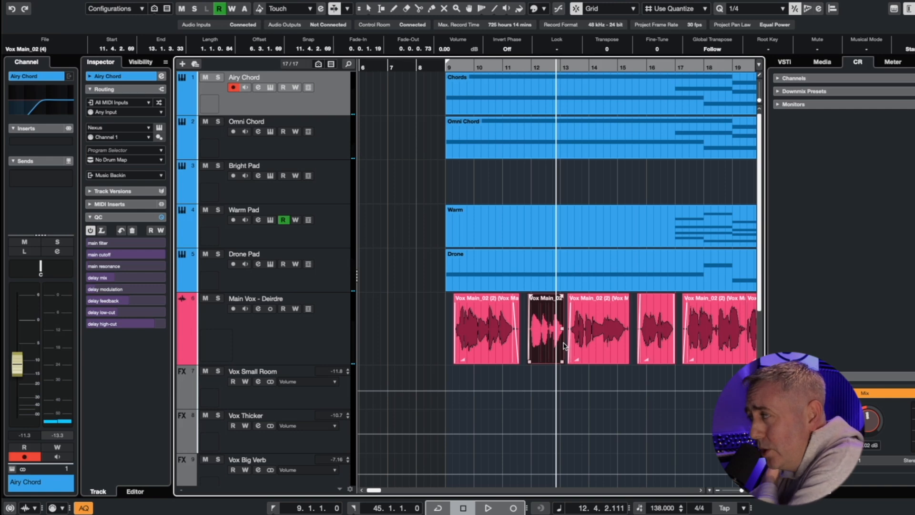
scroll(564, 346, "up", 4)
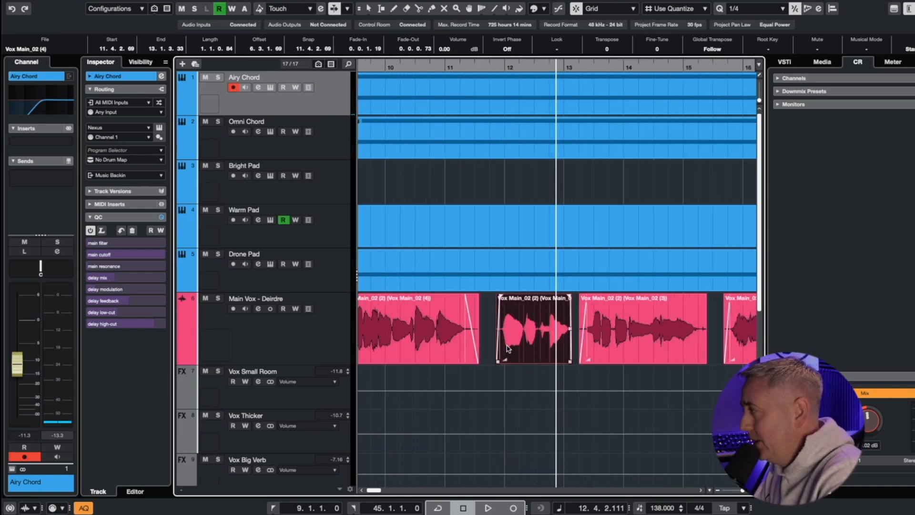
left_click(504, 362)
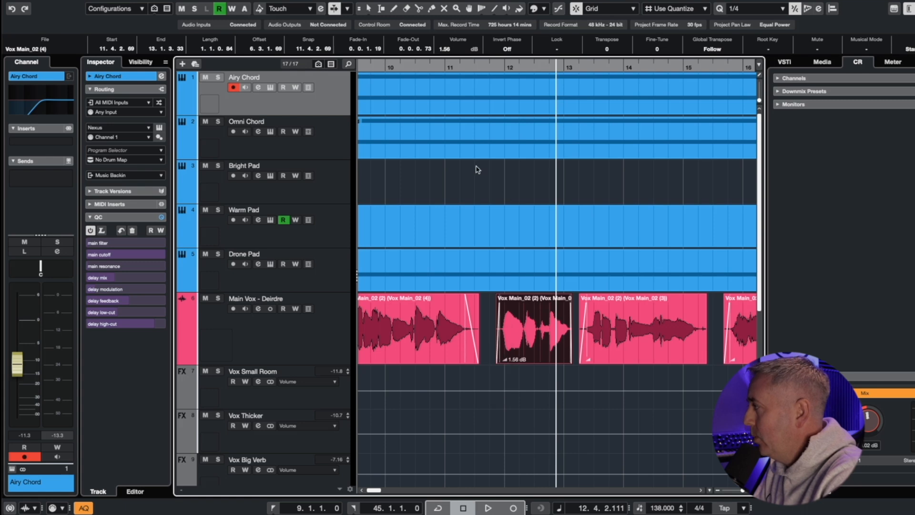
- Play the song from about bar 10 to bar 15 to check the second and third vocal clips' levels
left_click(376, 73)
left_click(373, 65)
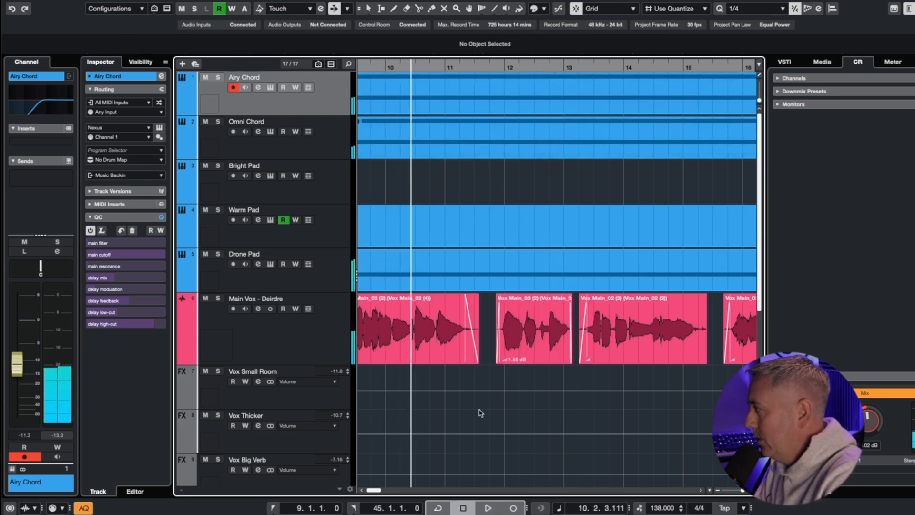
key("space")
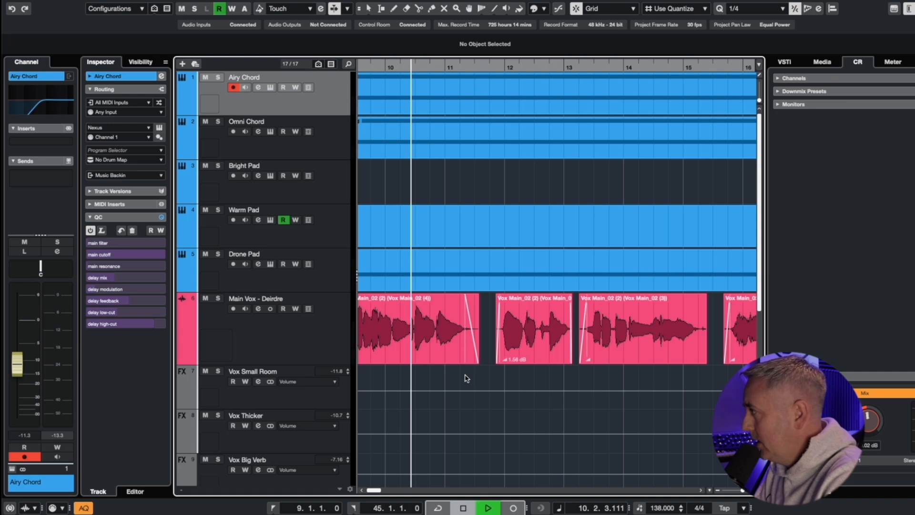
left_click_drag(375, 490, 378, 492)
key("g")
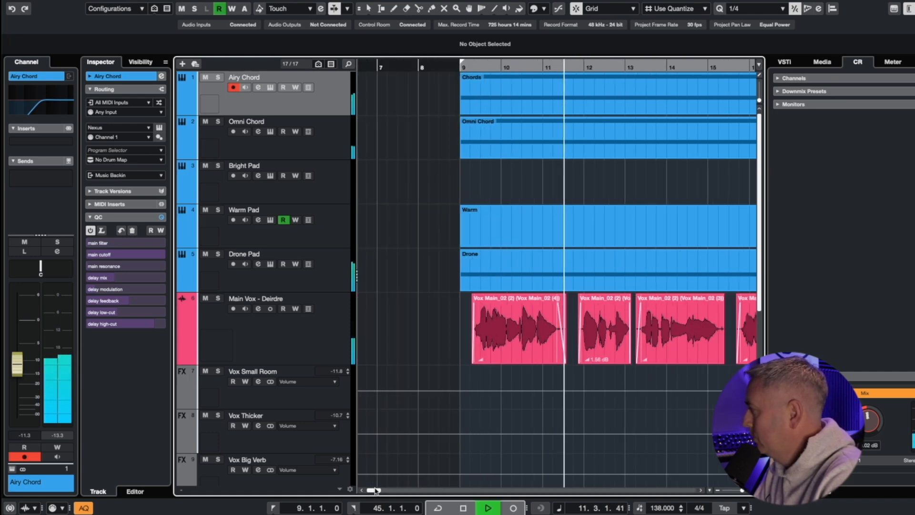
left_click(703, 491)
left_click(703, 491)
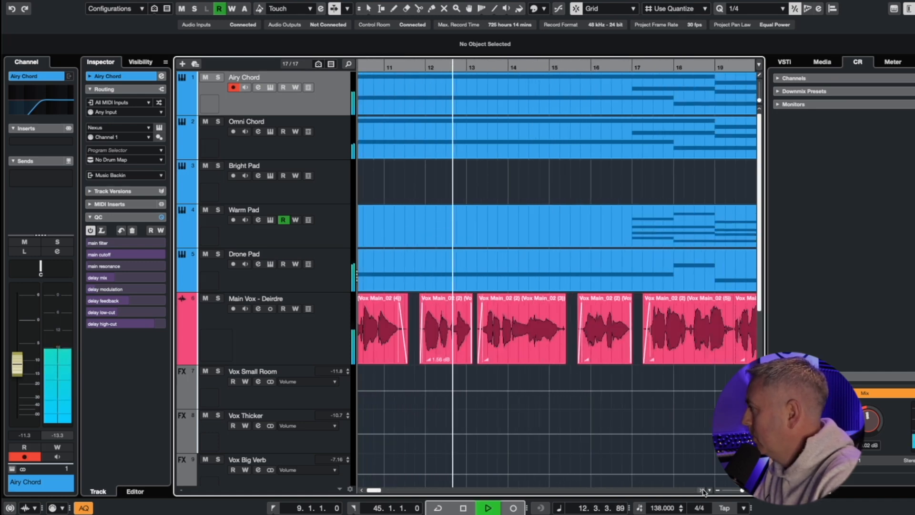
left_click(703, 491)
key("g")
key("g")
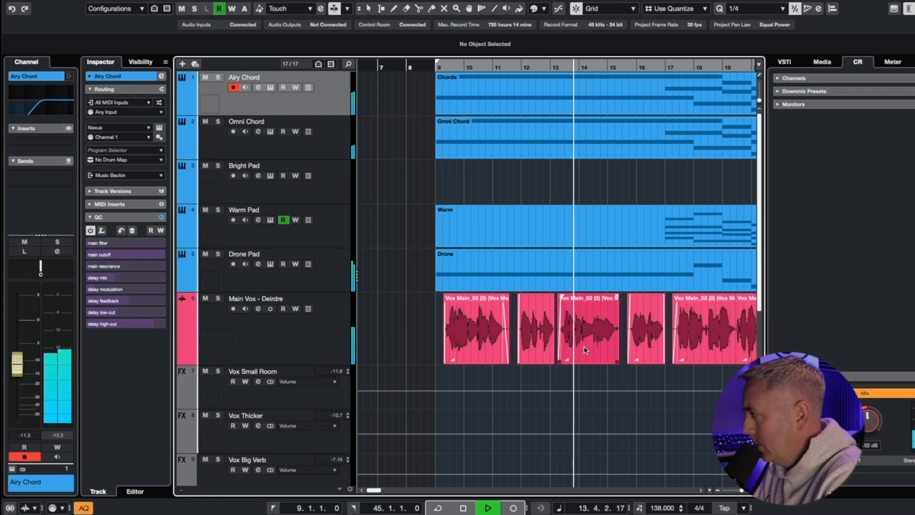
key("g")
key("g")
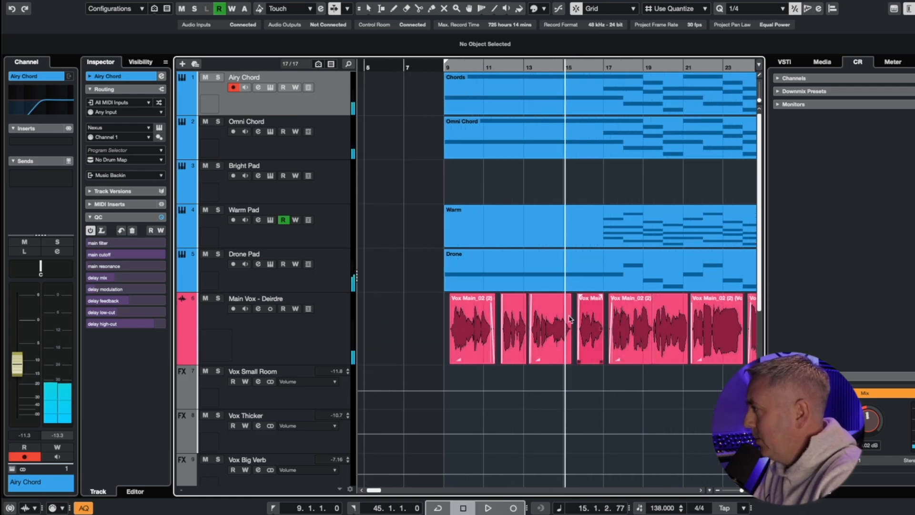
- Raise the volume of the fourth main vocal clip, near bar 16, to 1.56 dB
key("h")
key("h")
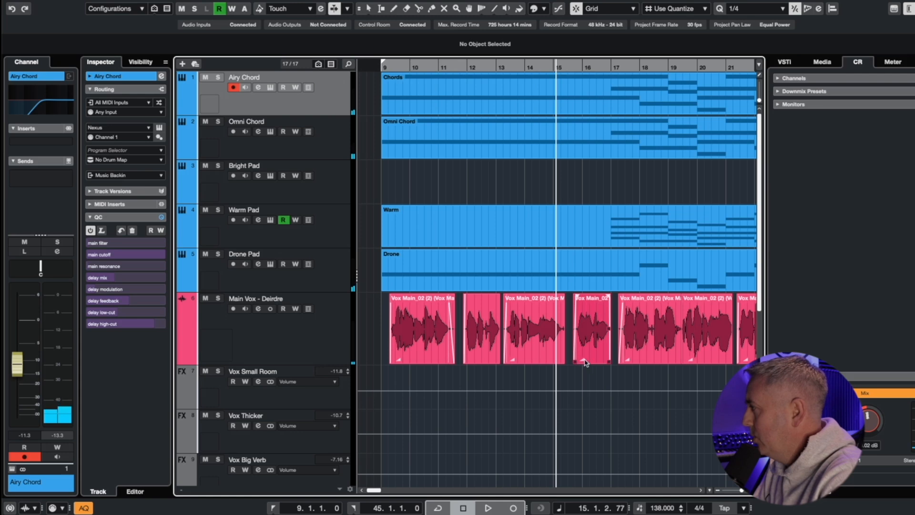
left_click(581, 360)
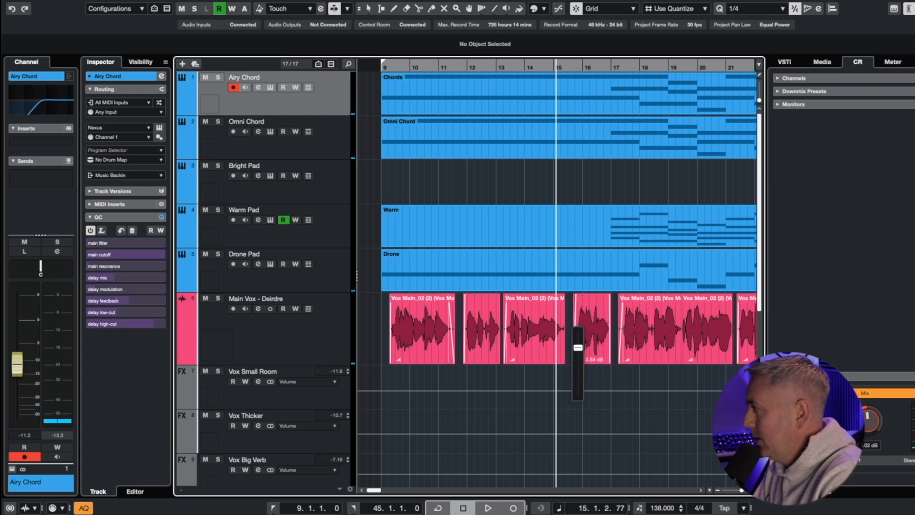
- Set the volume of the third main vocal clip to 1.56 dB and of the second clip to 2.20 dB
left_click(513, 361)
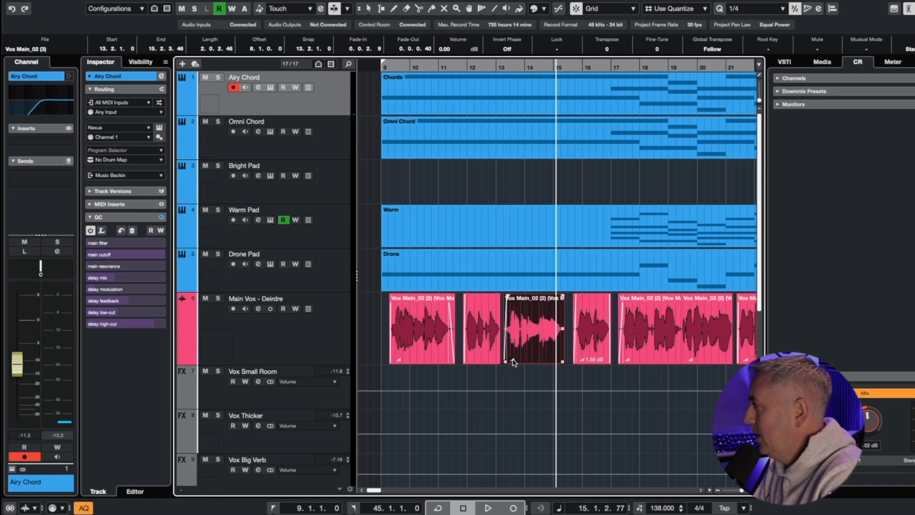
left_click(508, 357)
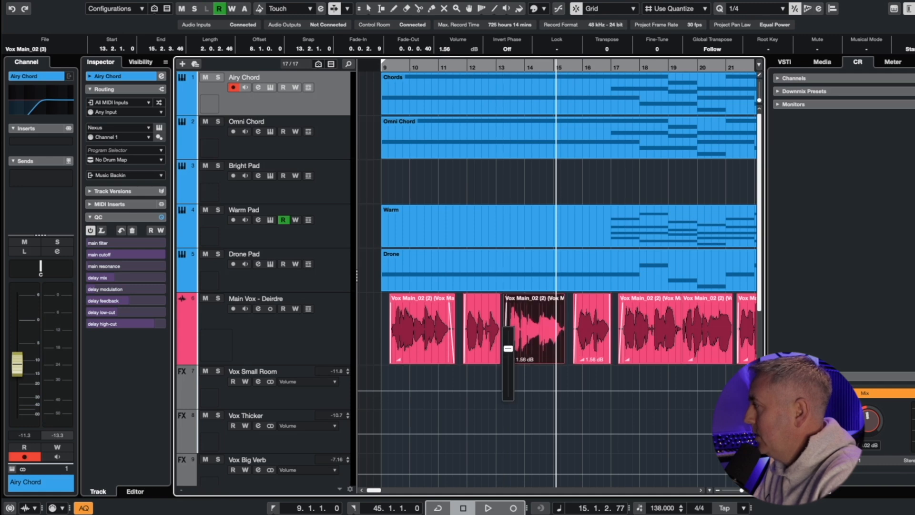
left_click(471, 360)
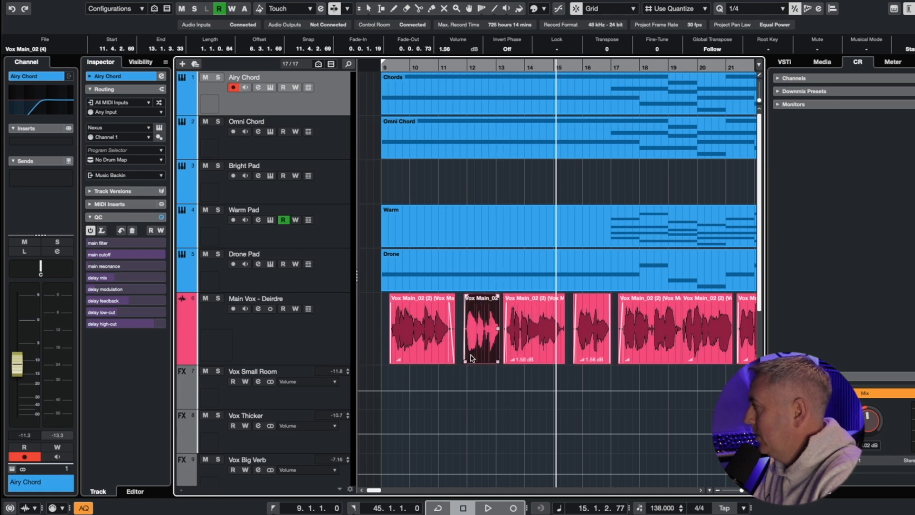
left_click_drag(469, 361, 470, 358)
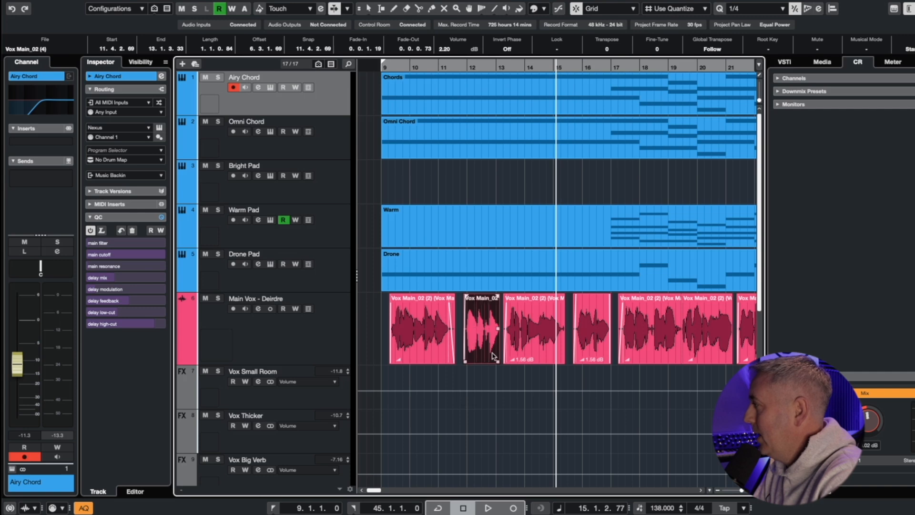
- Continue playback from bar 15 and examine the following main vocal clips for level differences up to about bar 22
key("g")
key("g")
key("space")
key("g")
key("g")
key("g")
key("g")
key("g")
key("g")
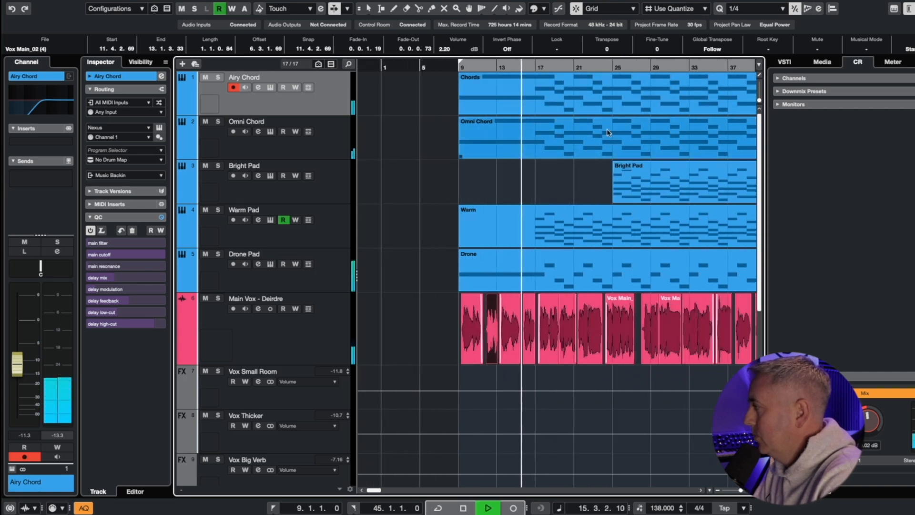
key("h")
key("h")
key("g")
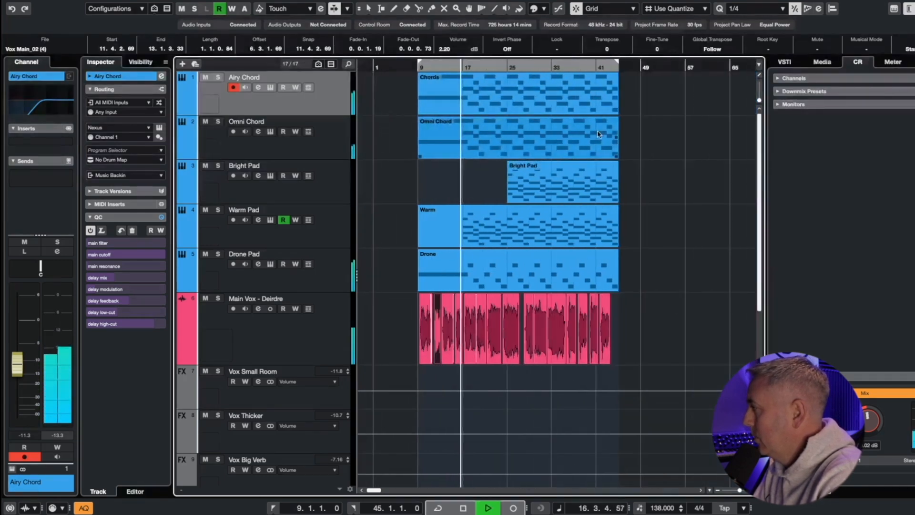
key("h")
key("h")
key("h")
key("h")
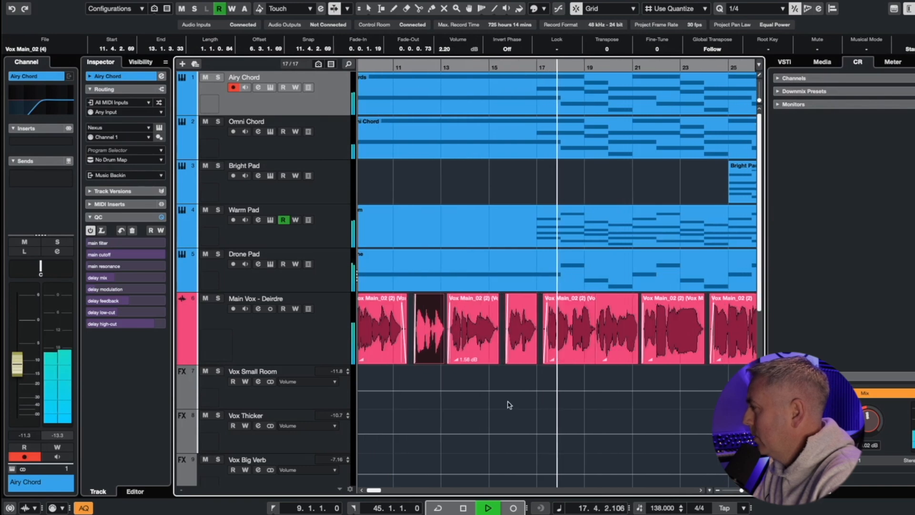
key("g")
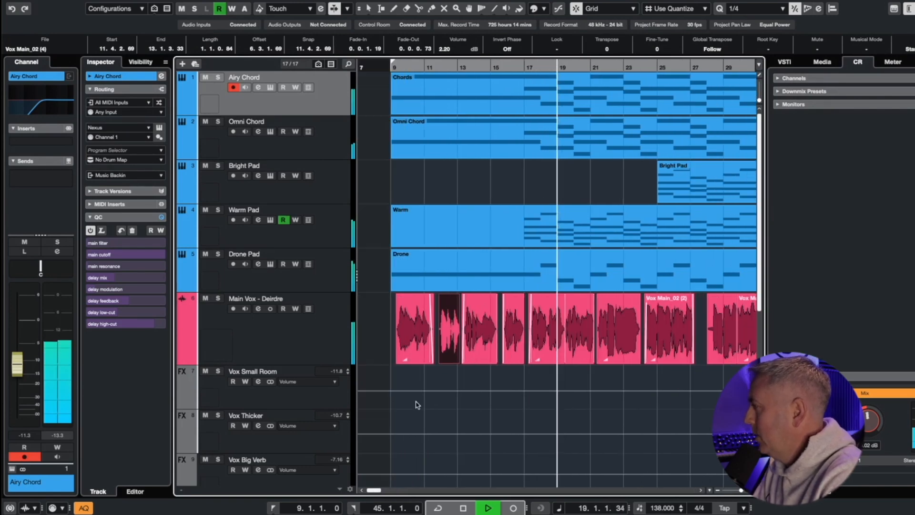
key("h")
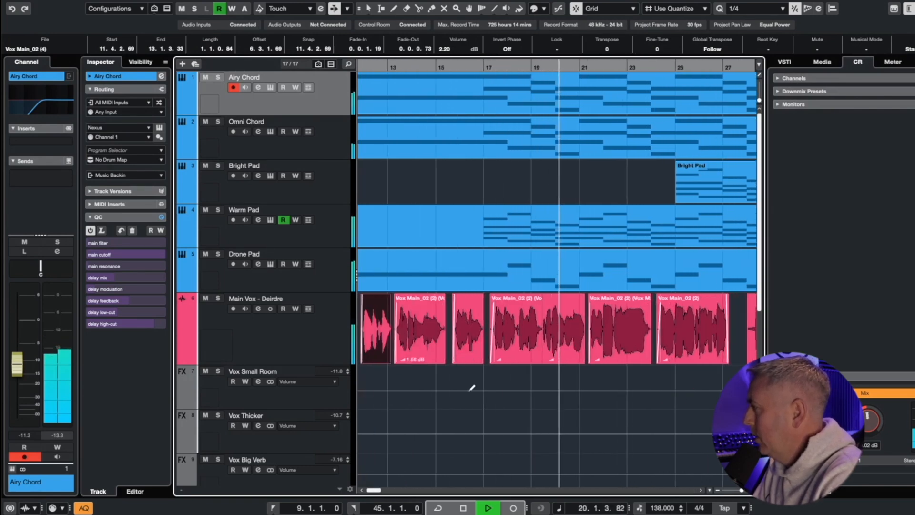
left_click_drag(374, 491, 373, 491)
key("g")
key("g")
key("g")
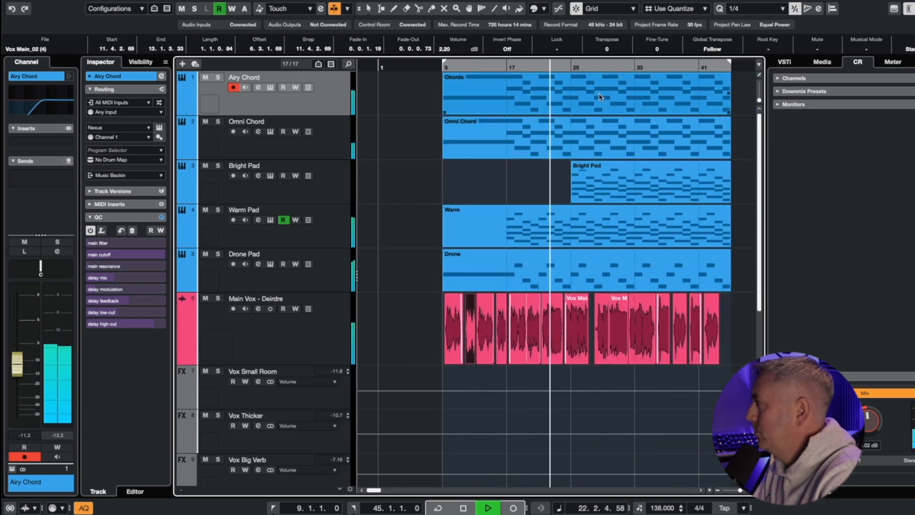
- Jump ahead in the timeline and audition the later main vocal clips up to bar 37
left_click_drag(593, 66, 558, 64)
key("h")
key("h")
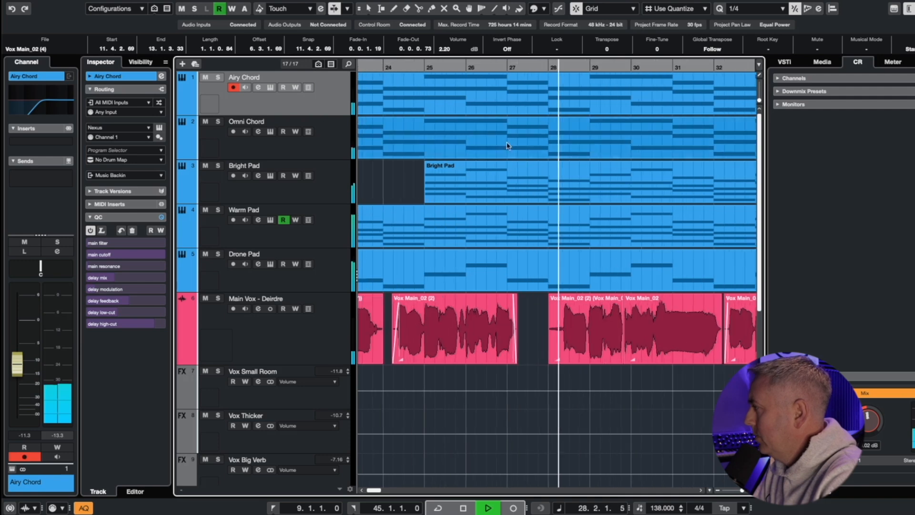
key("g")
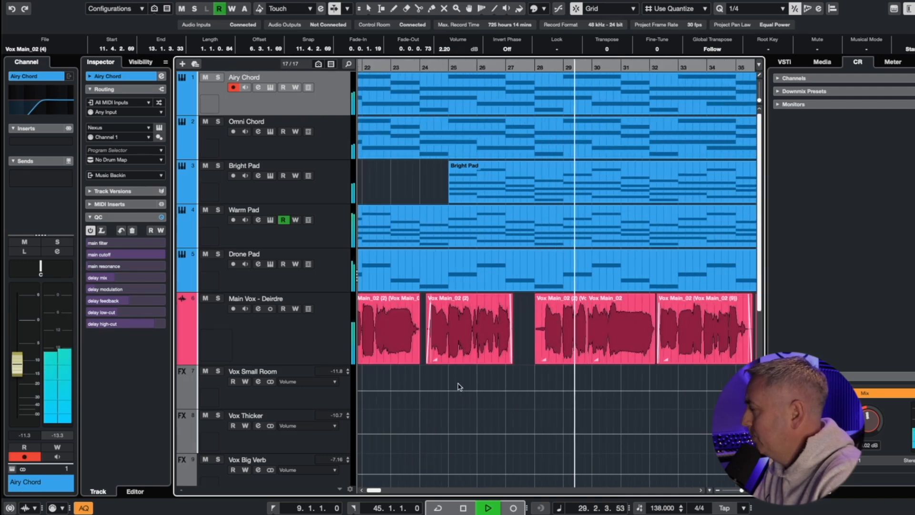
left_click(551, 163)
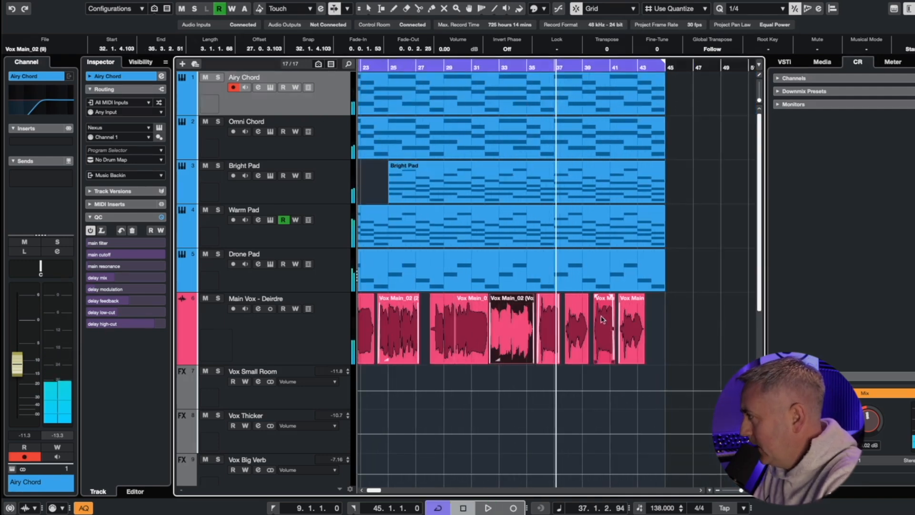
- Raise the volume of the third-to-last main vocal clip, near bar 38, to 2.84 dB
key("g")
key("g")
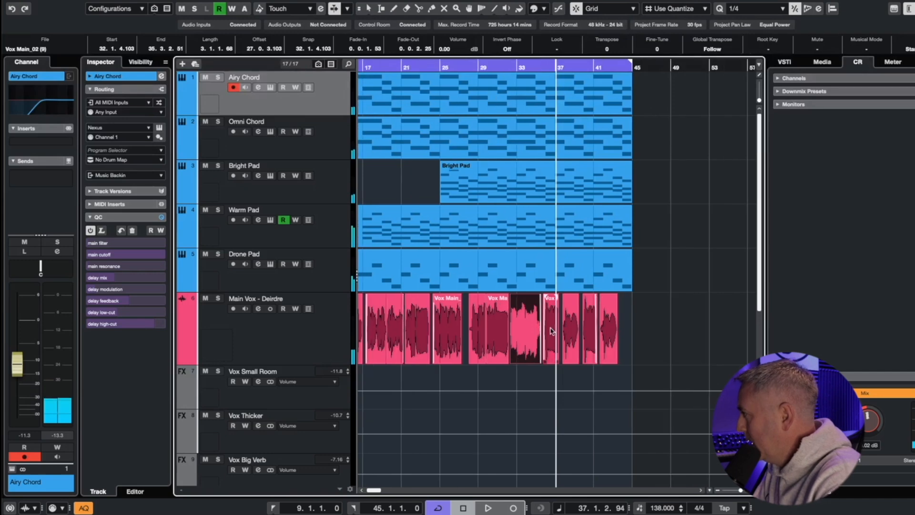
key("g")
key("g")
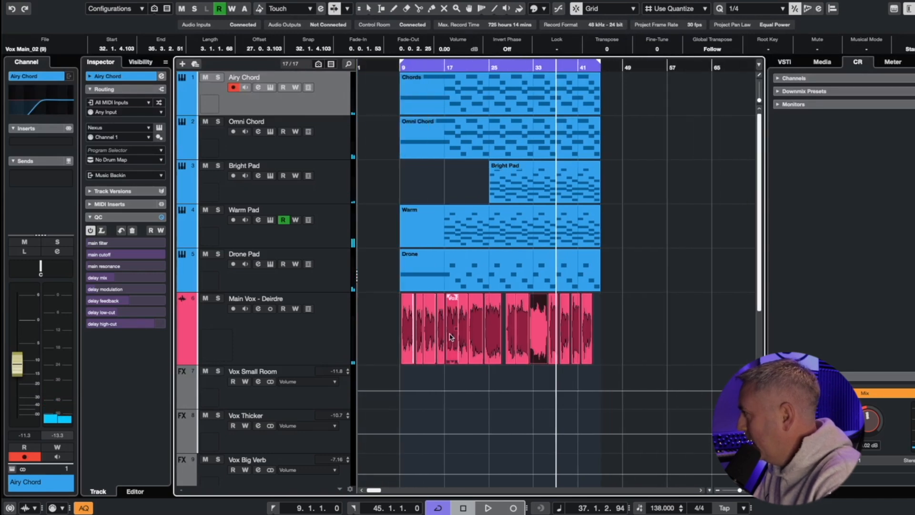
key("h")
key("h")
key("h")
key("h")
key("h")
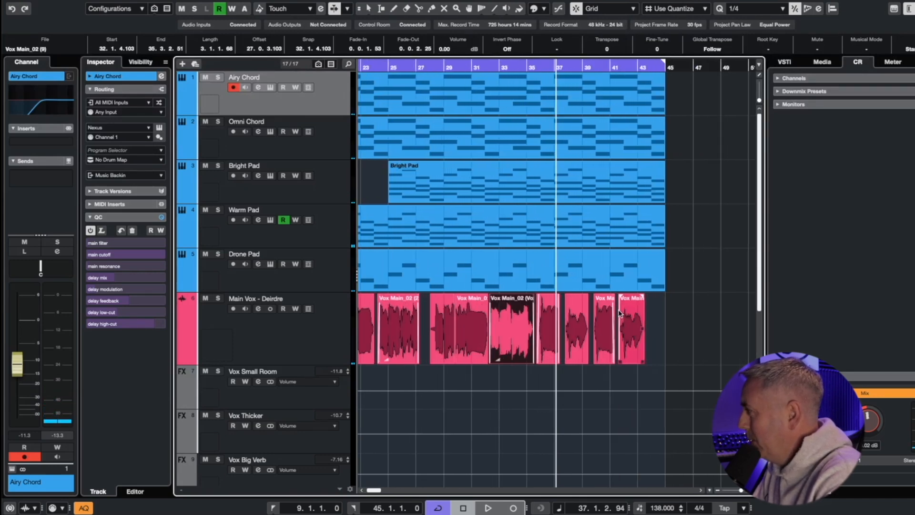
key("h")
left_click_drag(608, 360, 608, 347)
- Raise the volume of the last main vocal clip, near bar 42, to 1.56 dB
key("g")
key("g")
key("g")
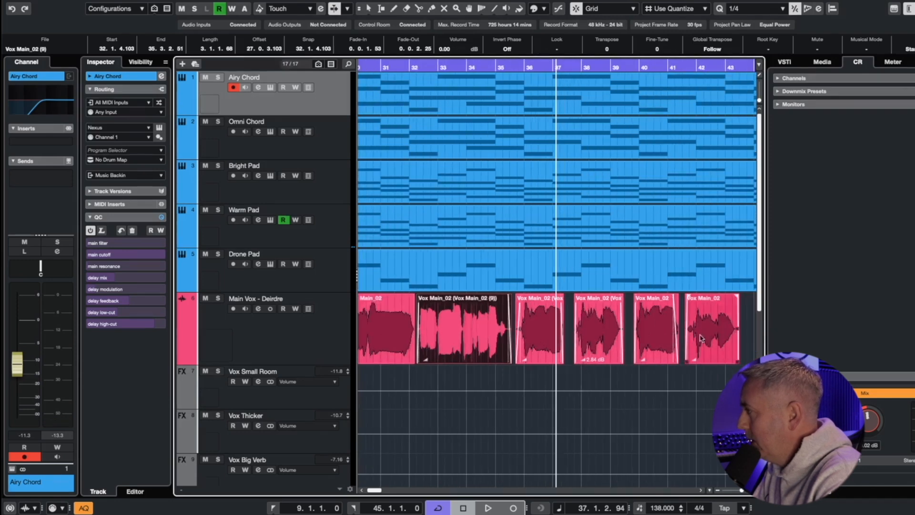
left_click(701, 359)
left_click(692, 359)
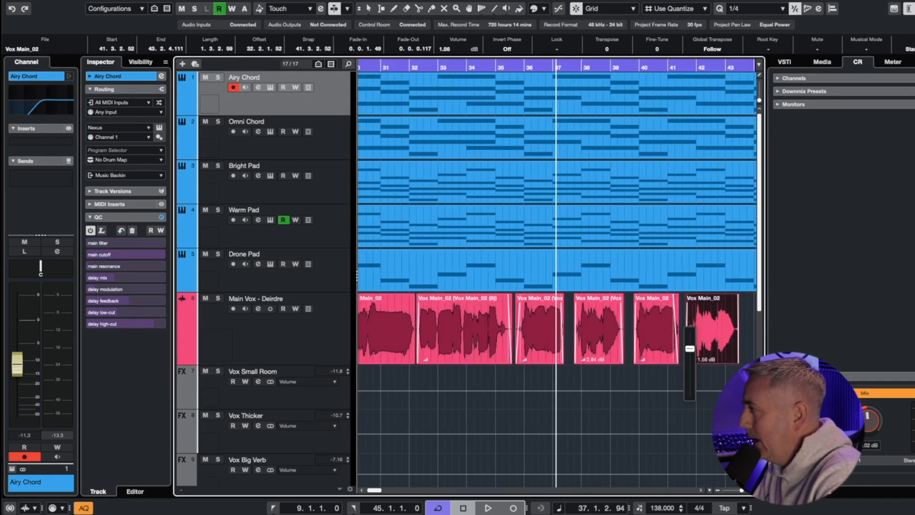
- Look over the adjusted main vocal clips across the whole song and place the playhead at bar 10
key("g")
key("g")
key("g")
key("g")
key("g")
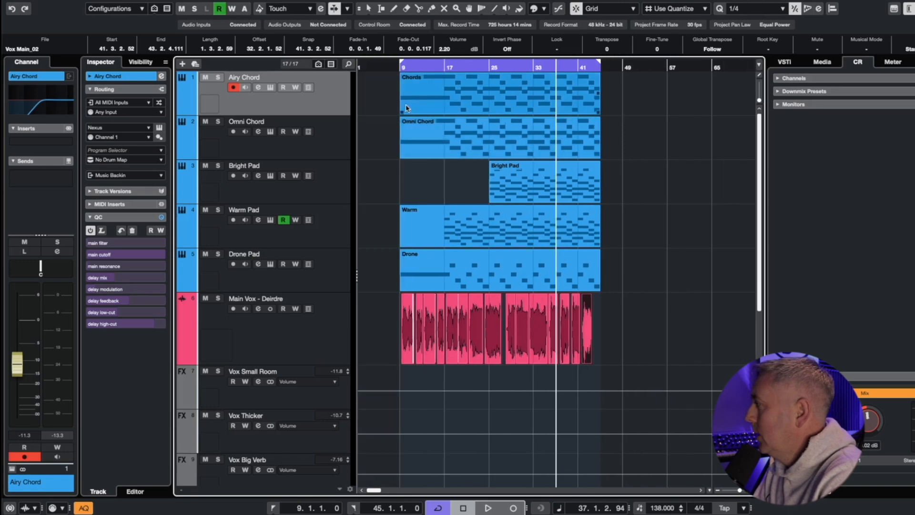
left_click(410, 67)
key("h")
key("h")
key("h")
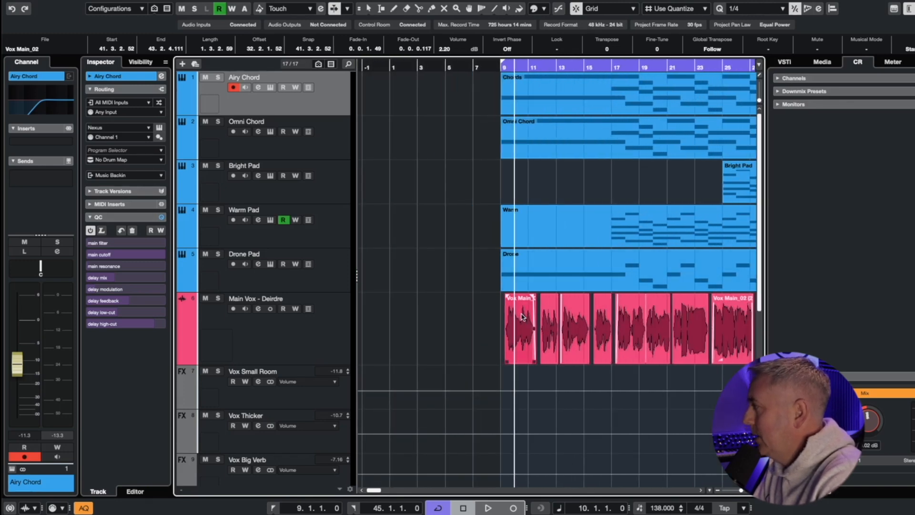
left_click(640, 328)
left_click(699, 319)
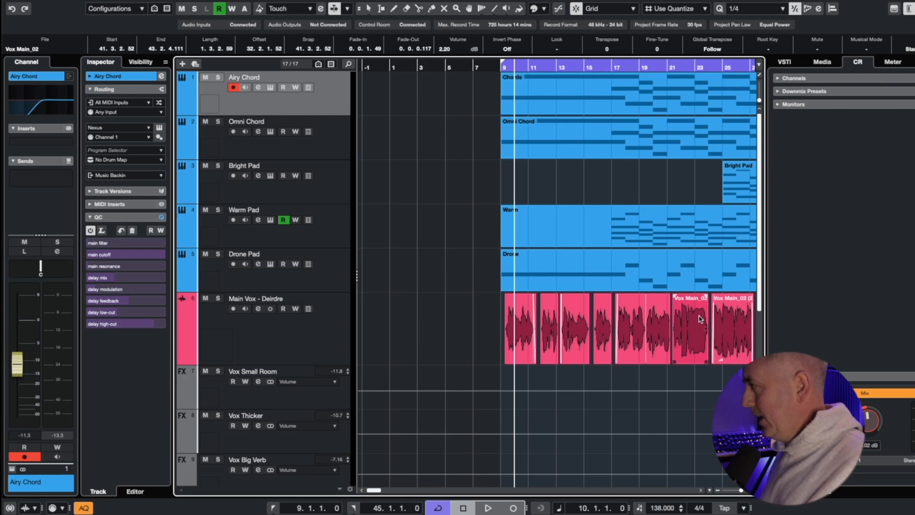
key("g")
key("g")
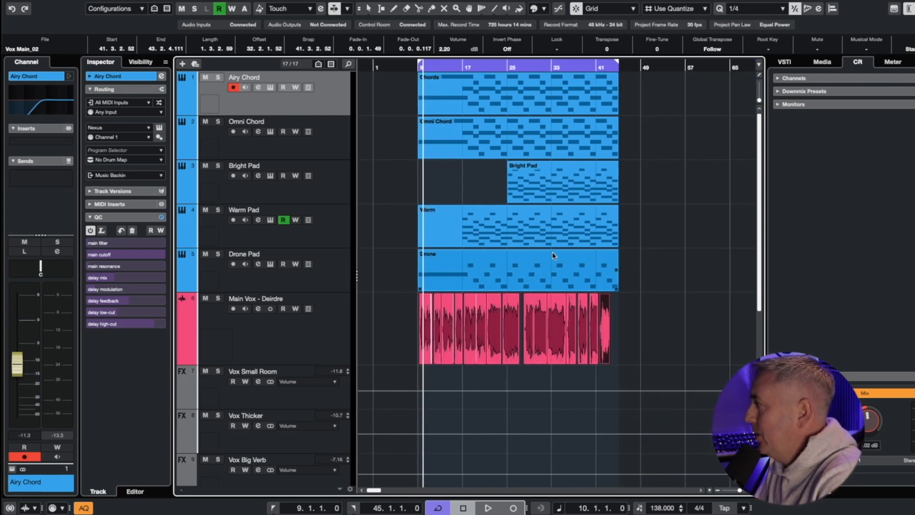
left_click(559, 246)
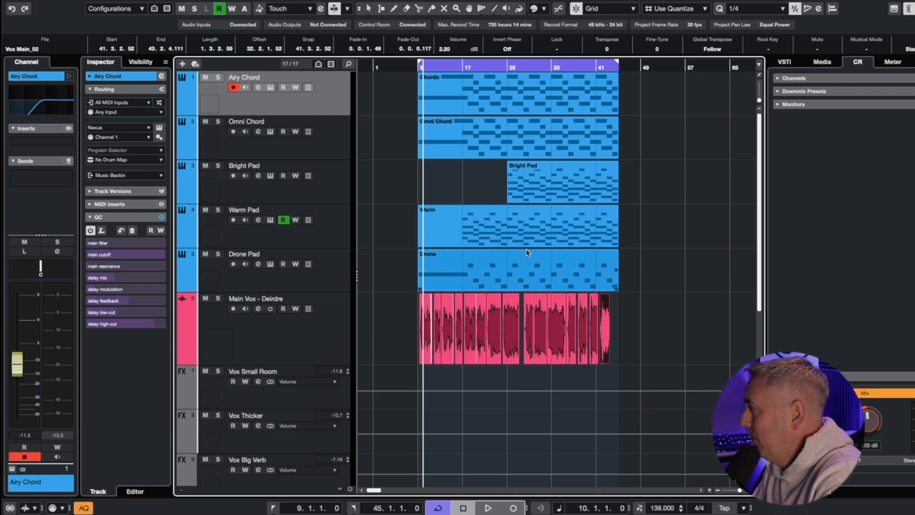
key("h")
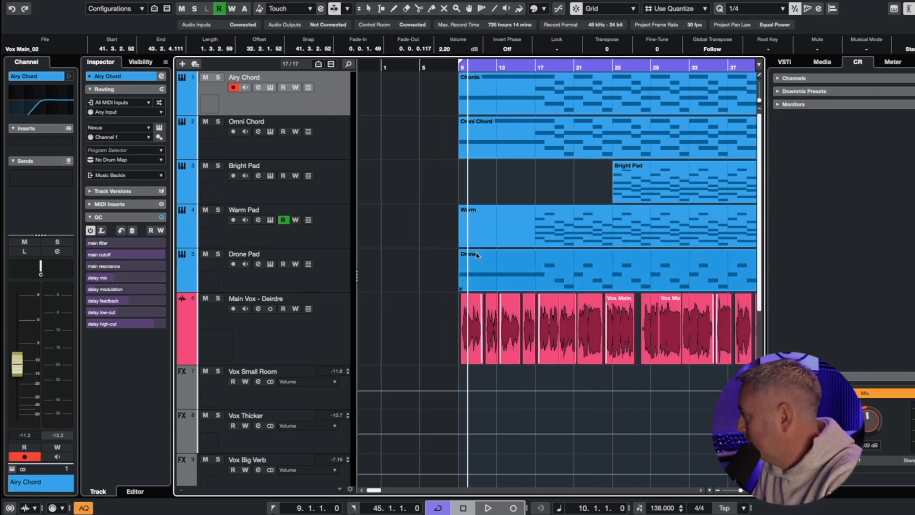
- Select the Main Vox track to show its channel and inserts
left_click(253, 336)
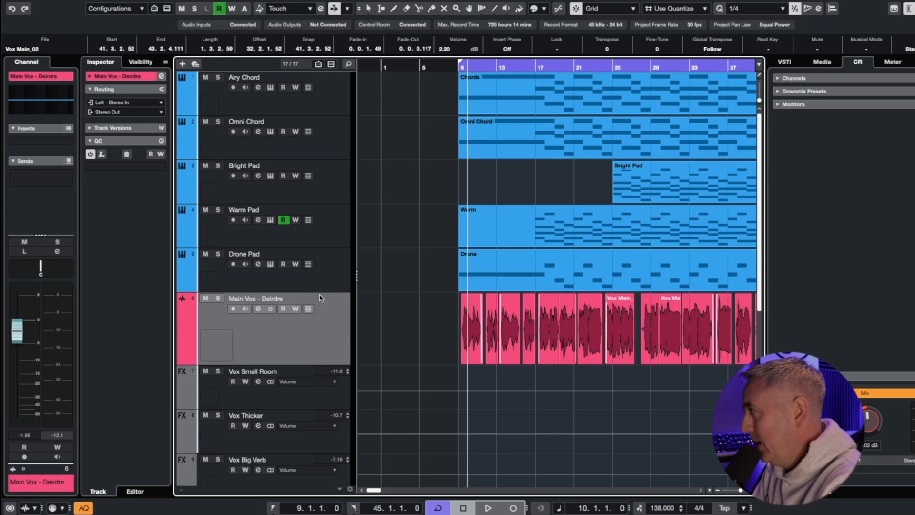
left_click(61, 140)
left_click(61, 142)
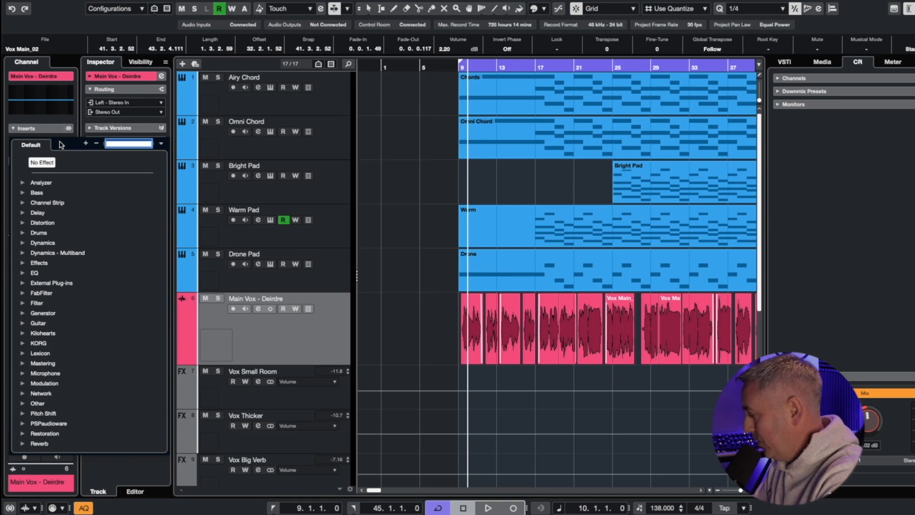
type("auto")
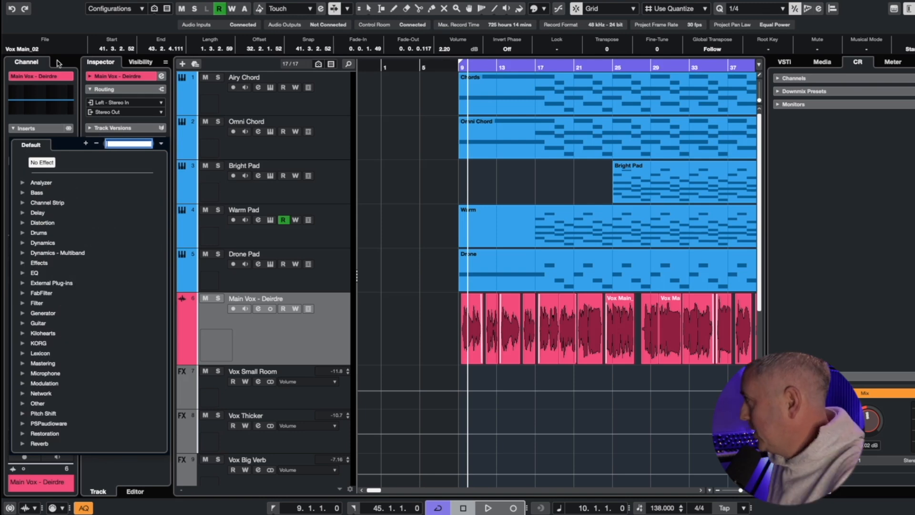
left_click(469, 157)
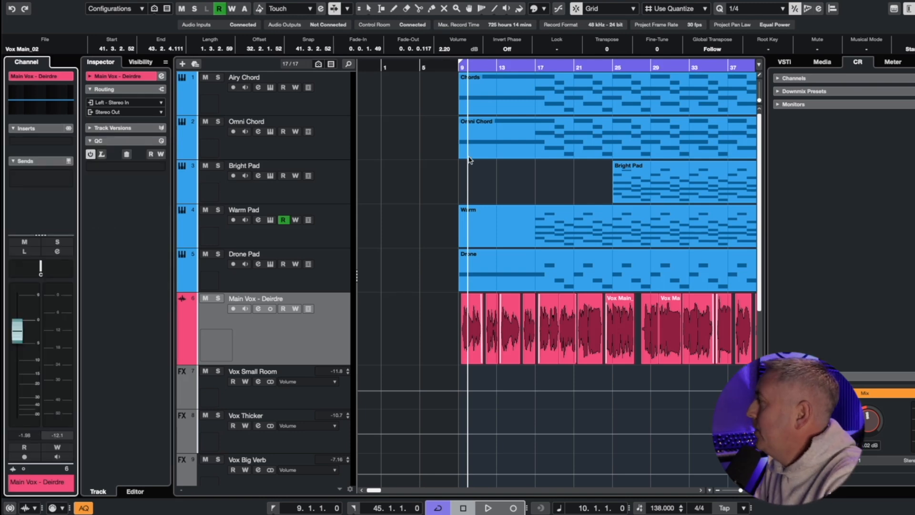
- Find and load UAD Auto-Tune Realtime Advanced(m) in the first insert slot of the Main Vox track
left_click(45, 142)
type("auto")
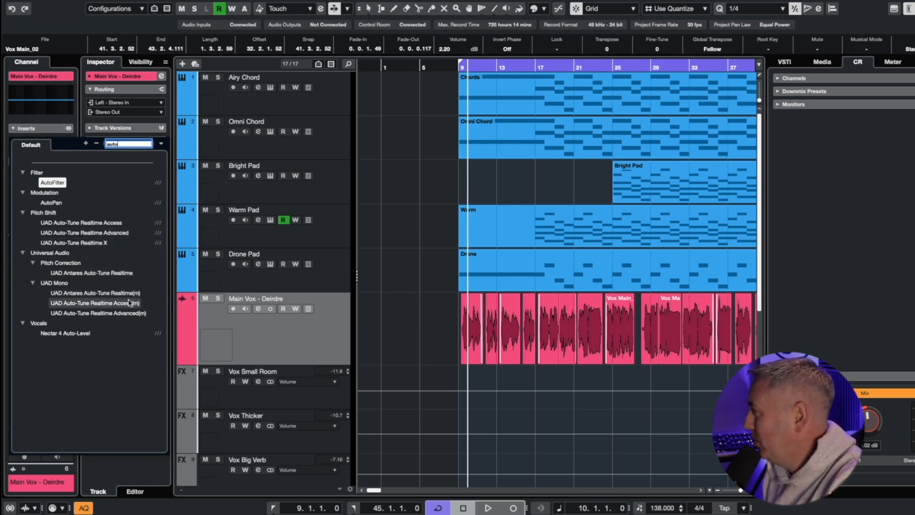
left_click(131, 315)
key("Return")
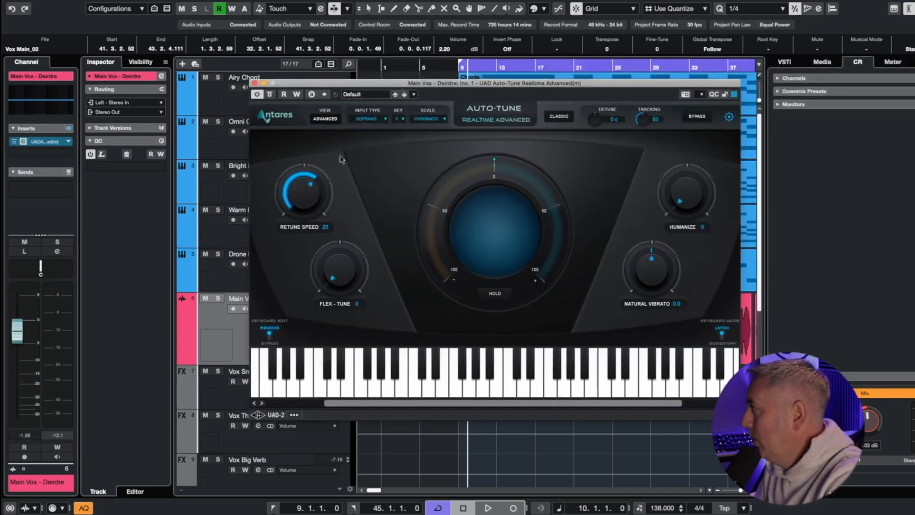
- Set Auto-Tune's key to E, scale to Minor and input type to Alto/Tenor, and close the plug-in window
left_click(398, 117)
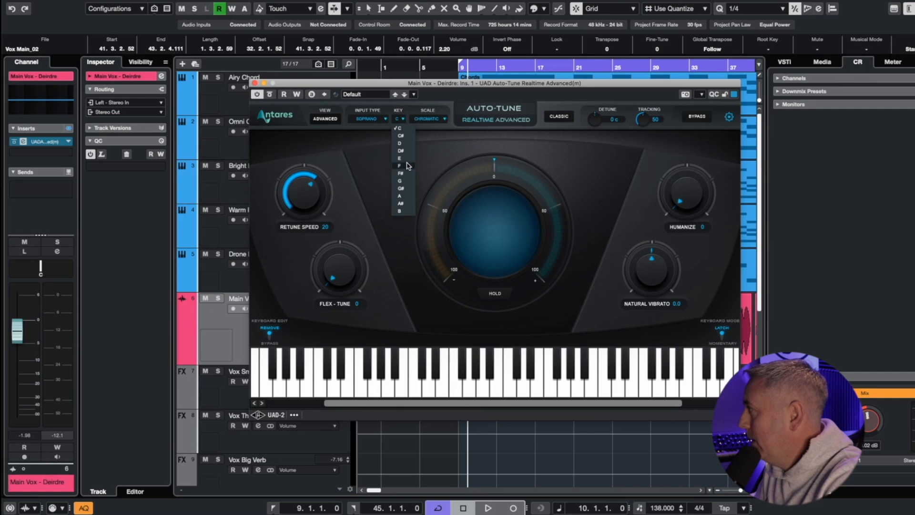
left_click(429, 118)
left_click(431, 119)
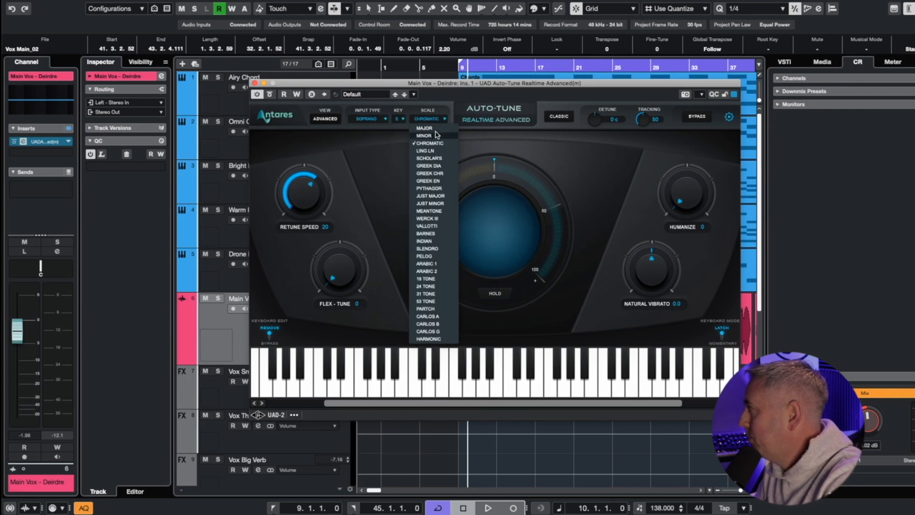
left_click(424, 136)
left_click(371, 119)
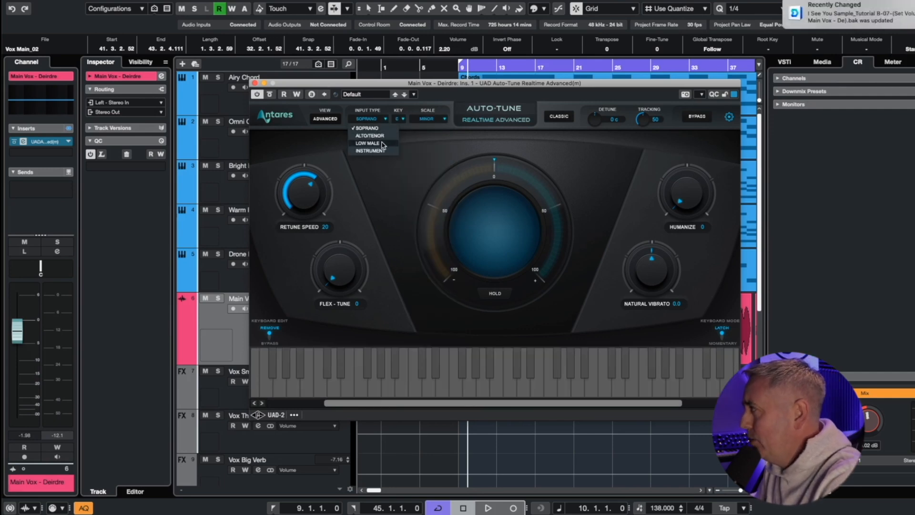
left_click(376, 135)
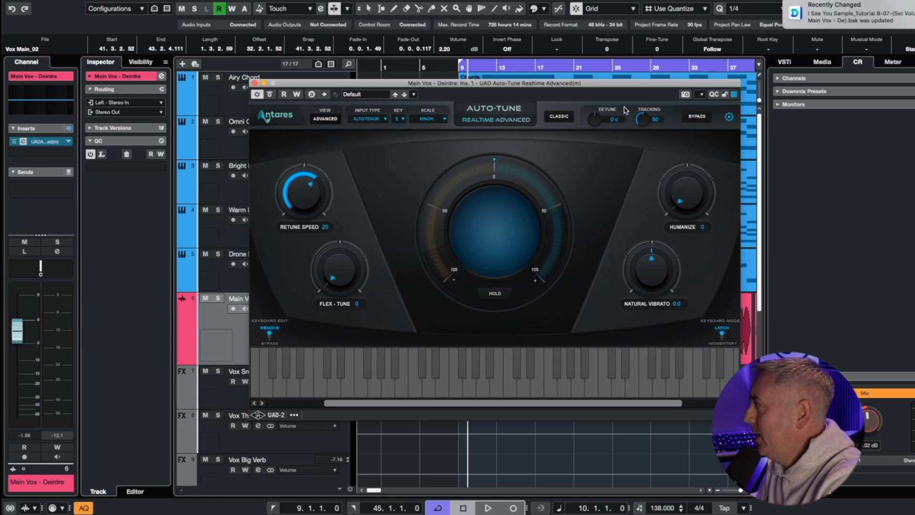
left_click(256, 84)
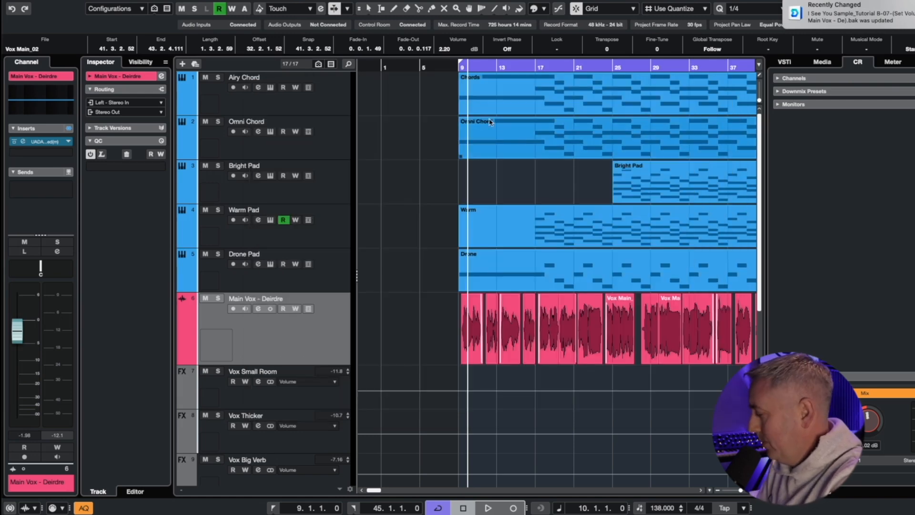
- Audition the tuned vocal from bar 10 with Auto-Tune's Retune Speed set to 0
key("h")
key("h")
key("h")
key("space")
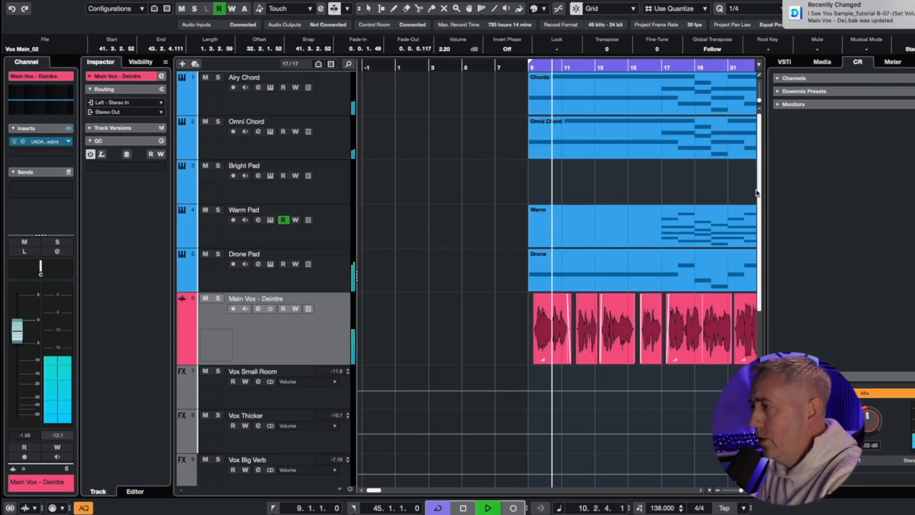
left_click(20, 143)
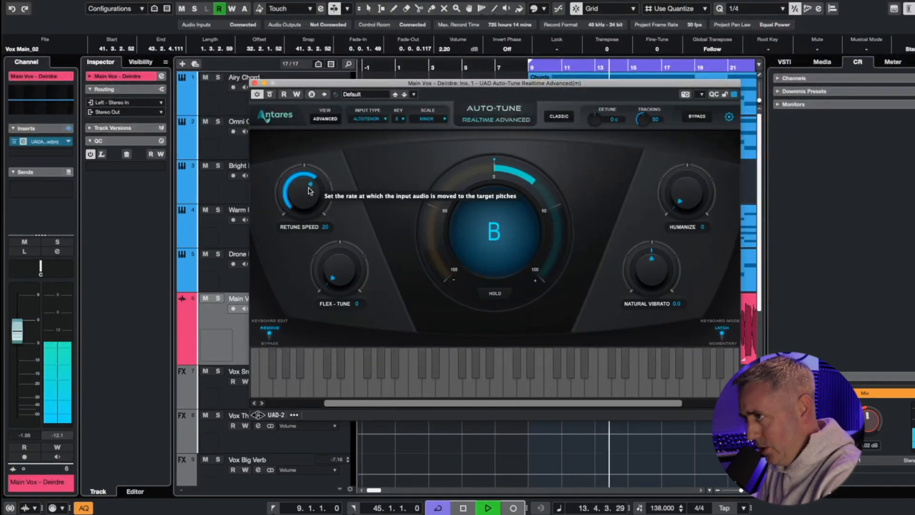
left_click_drag(308, 190, 308, 154)
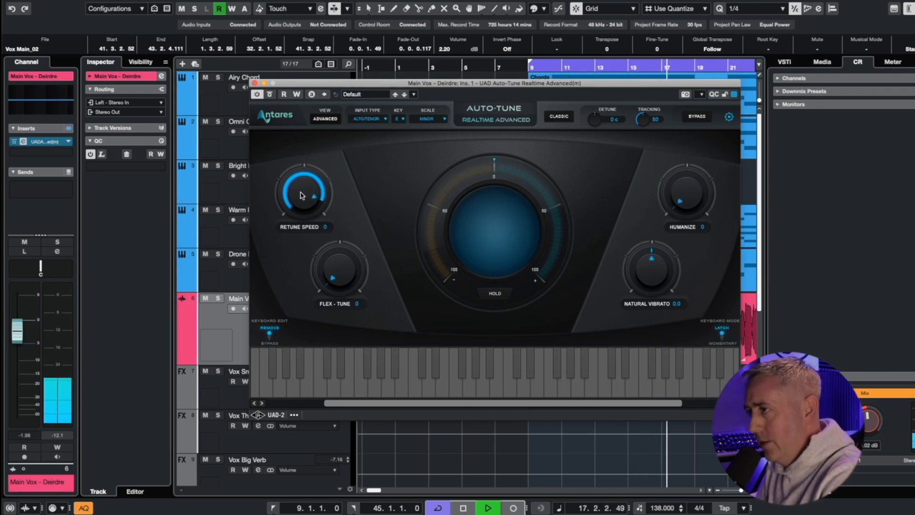
key("space")
- Set Auto-Tune's Retune Speed to 50 while auditioning the vocal, and close the plug-in window
left_click_drag(302, 189, 302, 189)
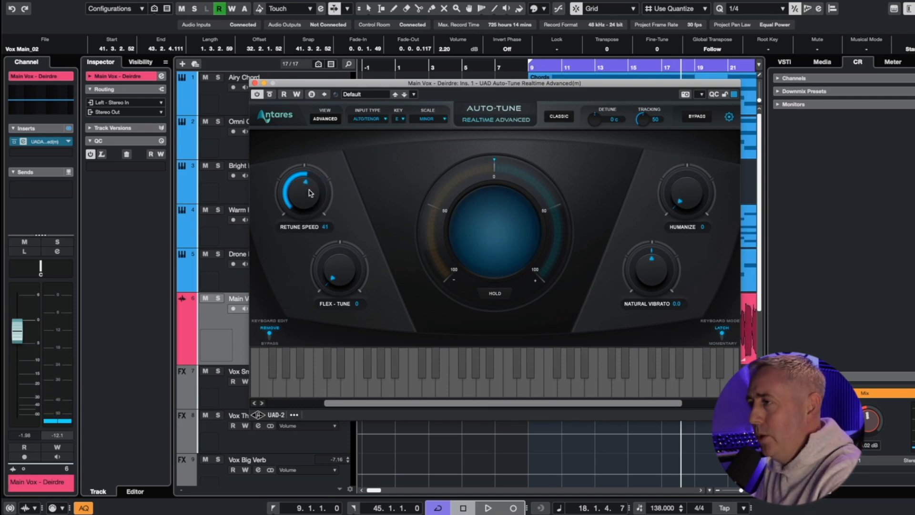
key("space")
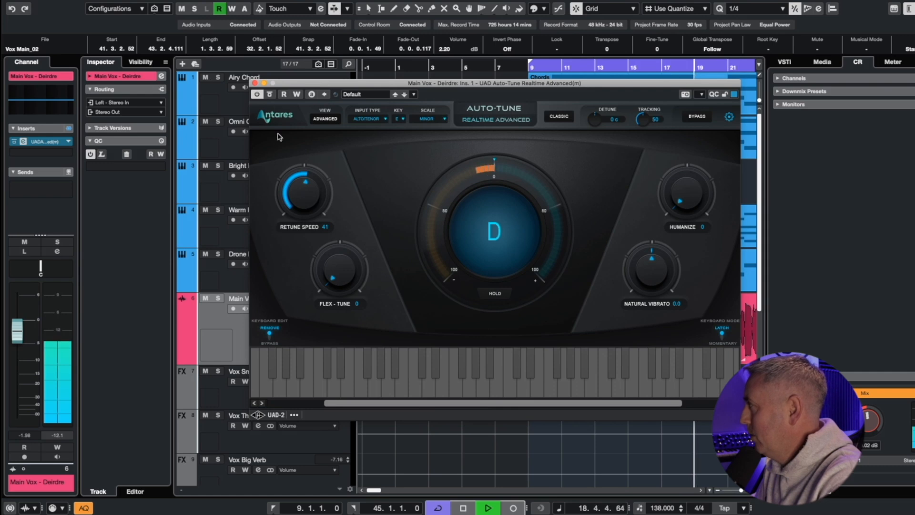
left_click_drag(306, 191, 305, 189)
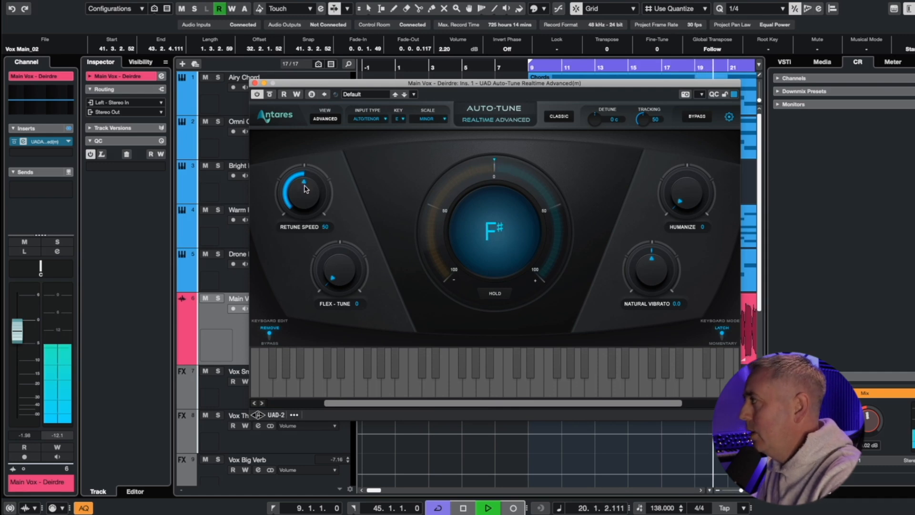
key("space")
left_click(255, 83)
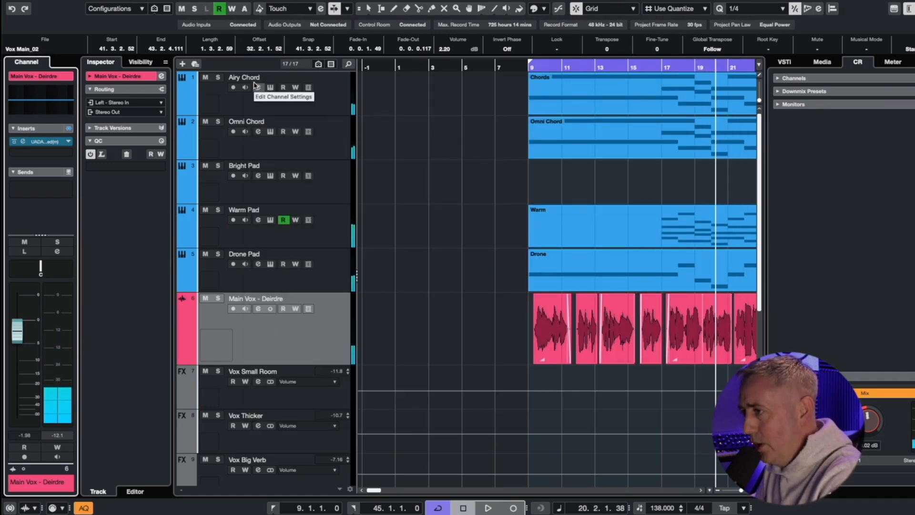
- Play the tuned vocal on to about bar 21, and return the playhead to the song's start at bar 9
key("space")
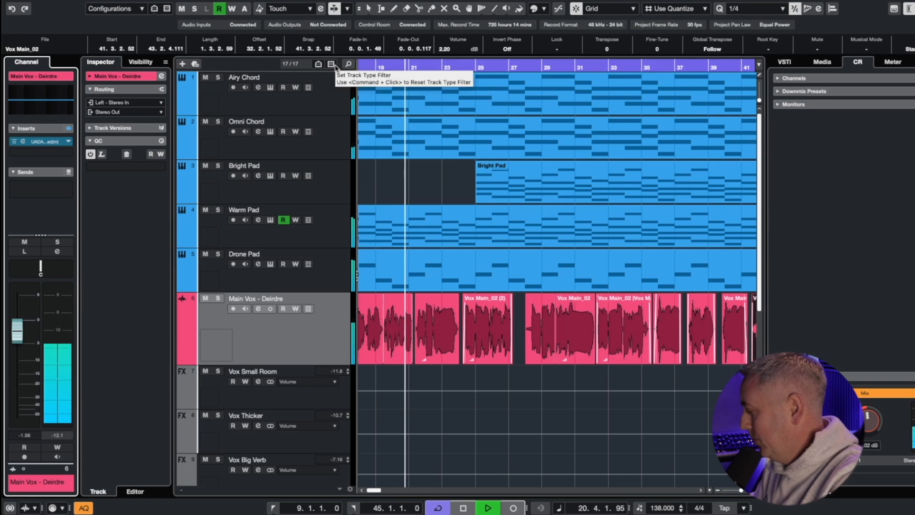
key("space")
key("g")
key("g")
key("g")
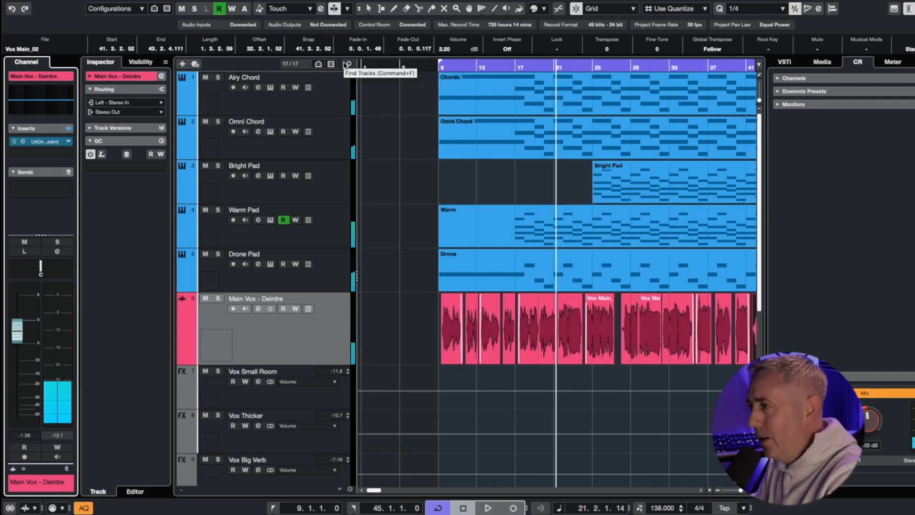
key("h")
key("h")
left_click(385, 66)
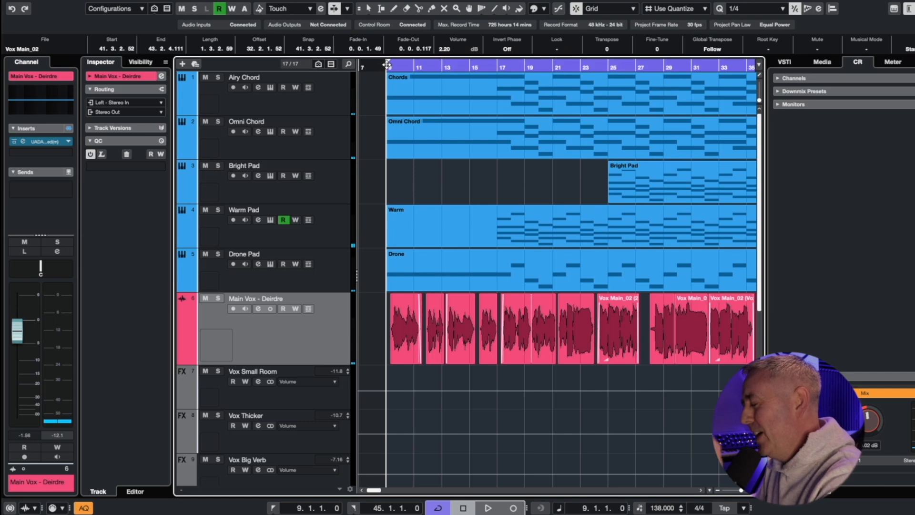
key("g")
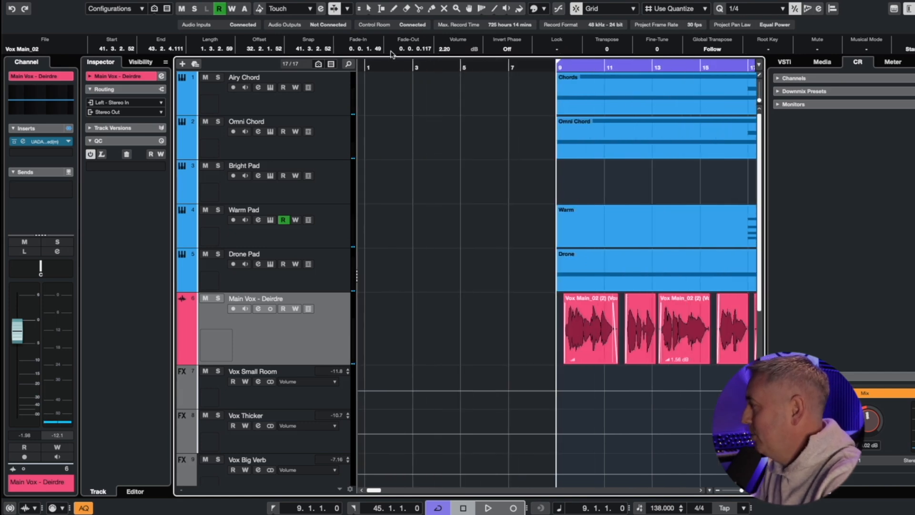
- Load UAD Neve 1073 in the Main Vox track's second insert slot and move its window clear of the clips
left_click(49, 152)
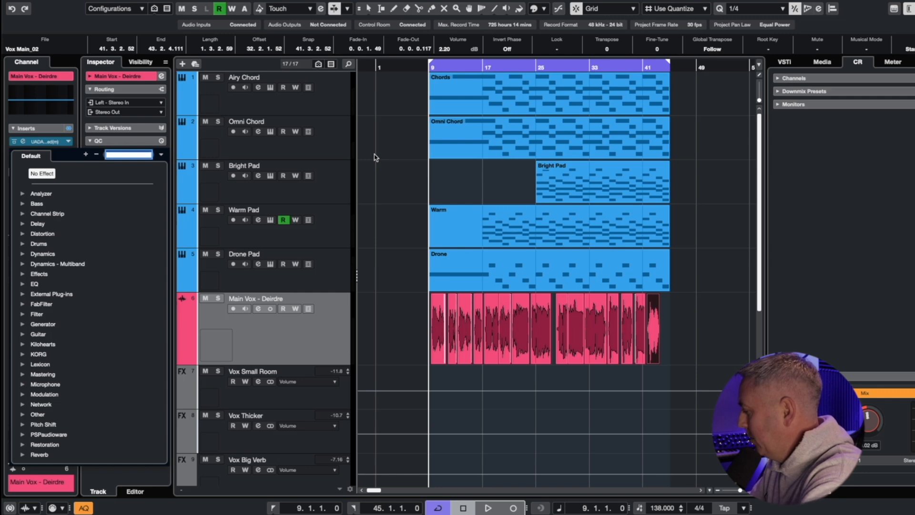
type("1073")
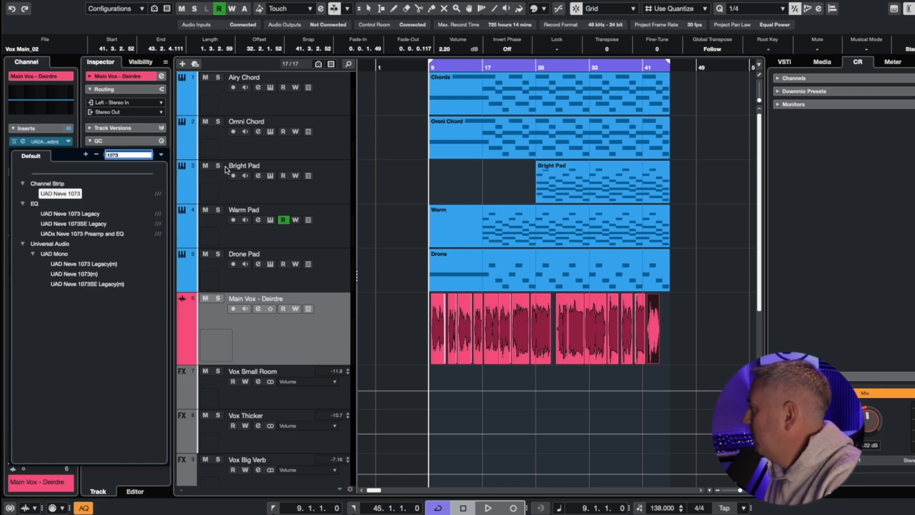
double_click(72, 194)
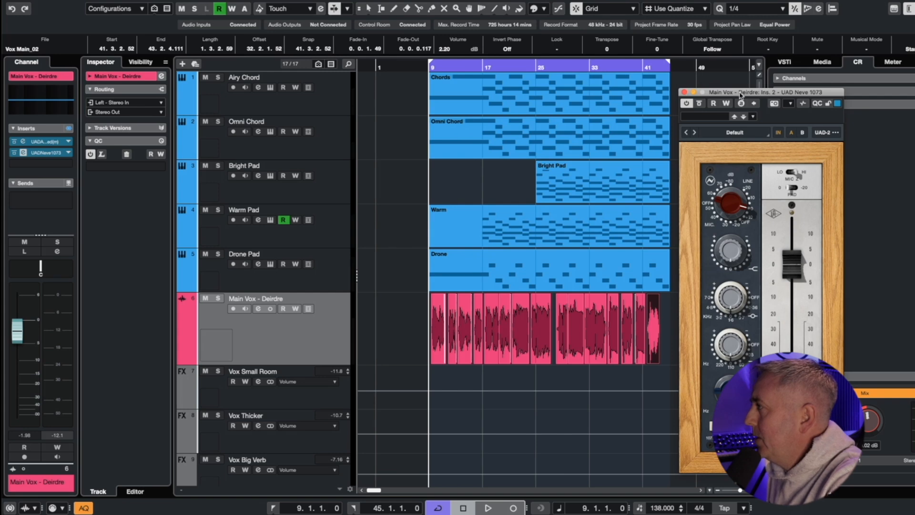
left_click_drag(740, 94, 398, 65)
left_click_drag(279, 72, 242, 55)
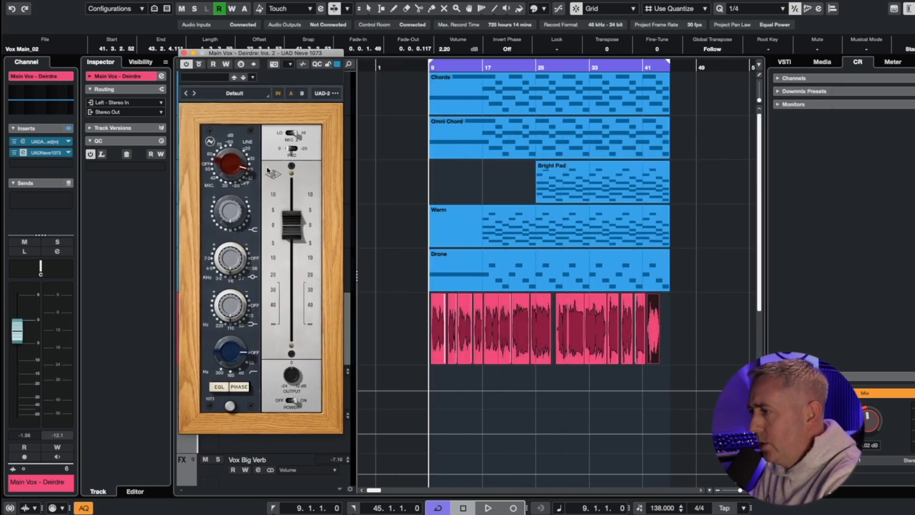
- Turn the Neve 1073's red gain knob to a low mic setting, play the vocal, and nudge the fader slightly above 0
left_click(206, 185)
key("space")
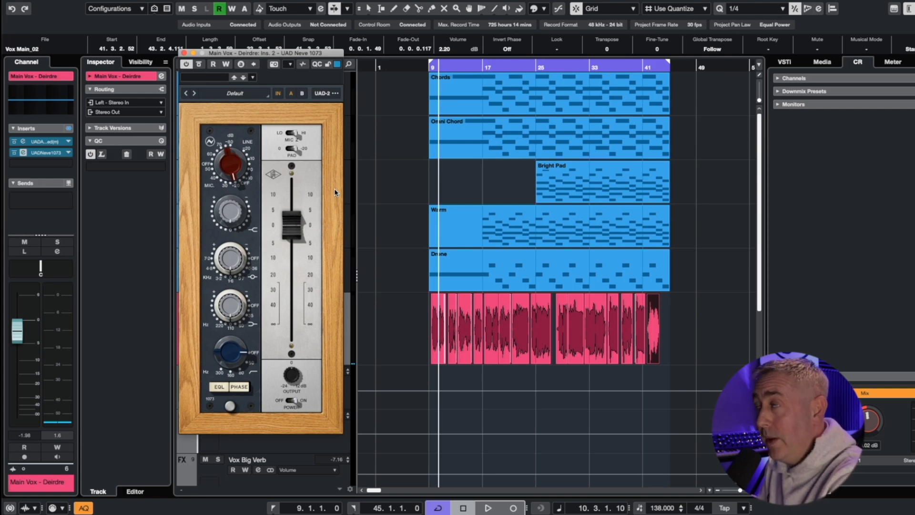
key("space")
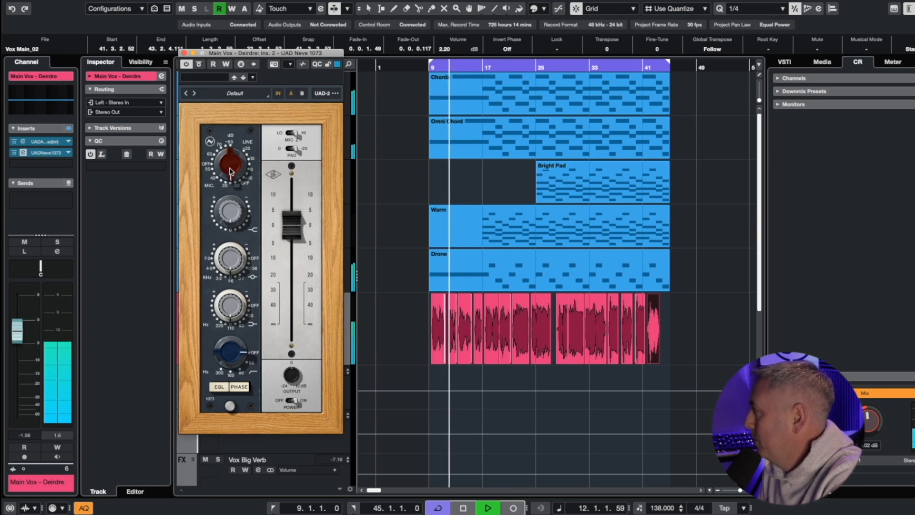
left_click_drag(295, 222, 295, 218)
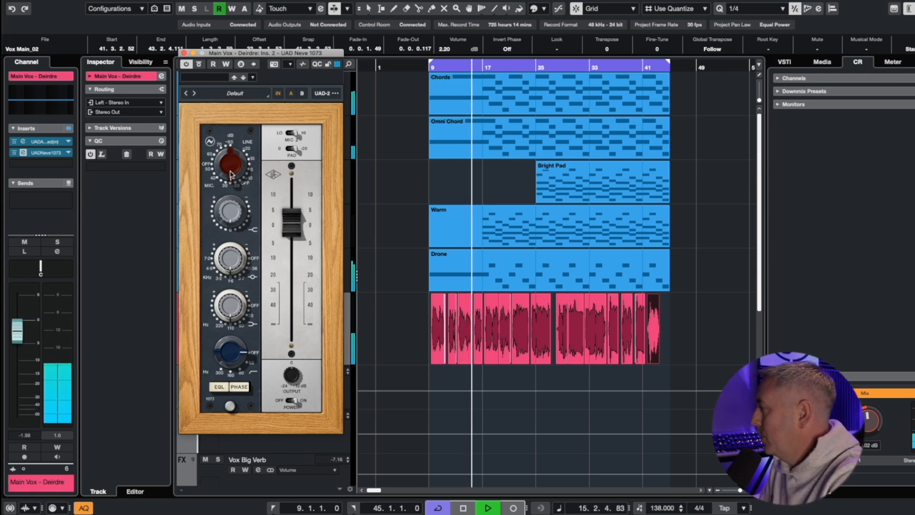
- Try a hotter mic gain on the Neve 1073 with the fader lowered to about -7, and back the gain off again
left_click_drag(230, 172, 229, 155)
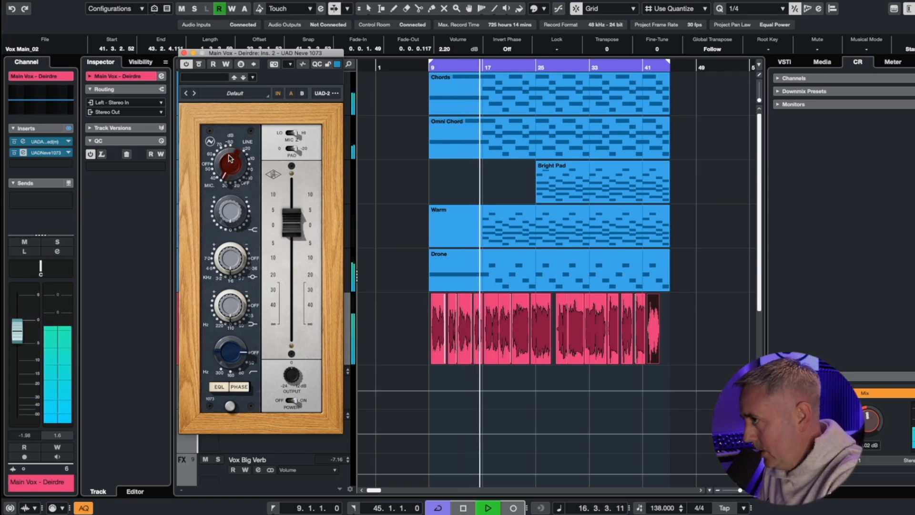
left_click_drag(291, 223, 292, 252)
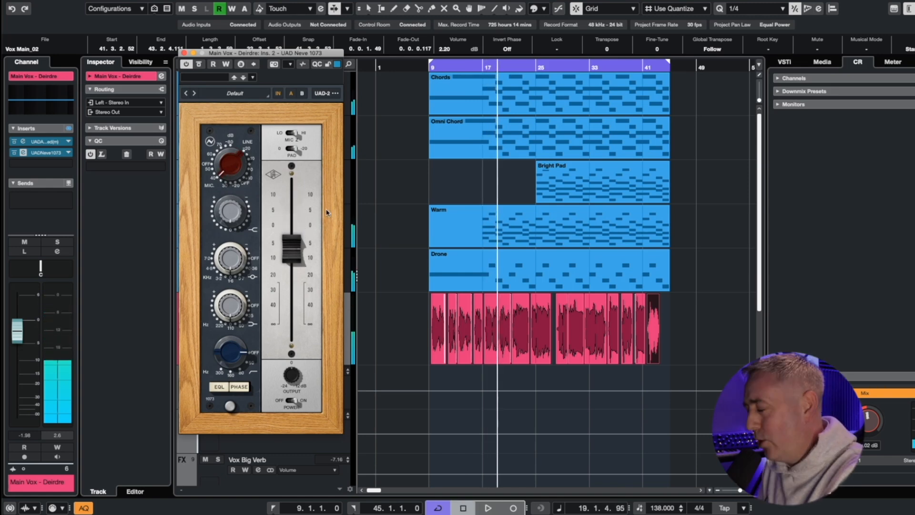
left_click_drag(230, 159, 229, 189)
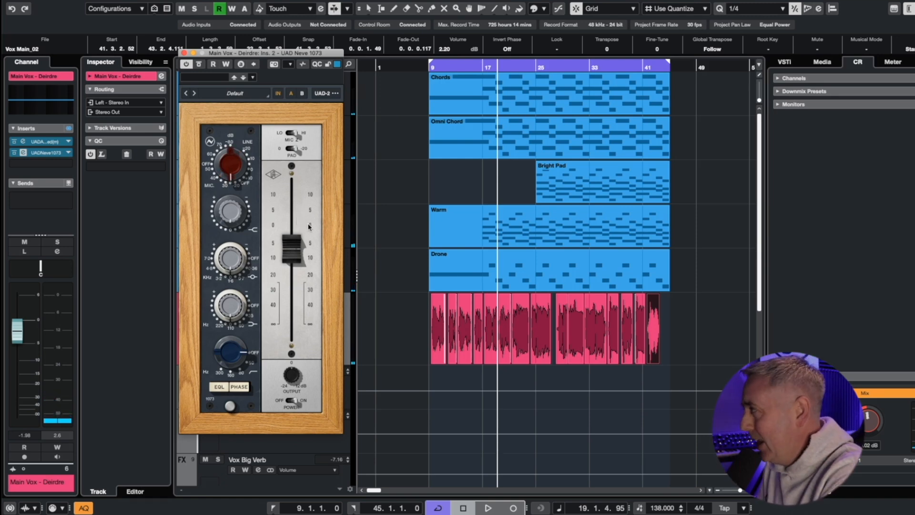
- Resume playback, raise the Neve 1073's fader to just below 0, and close the plug-in window
key("space")
left_click_drag(296, 245, 295, 229)
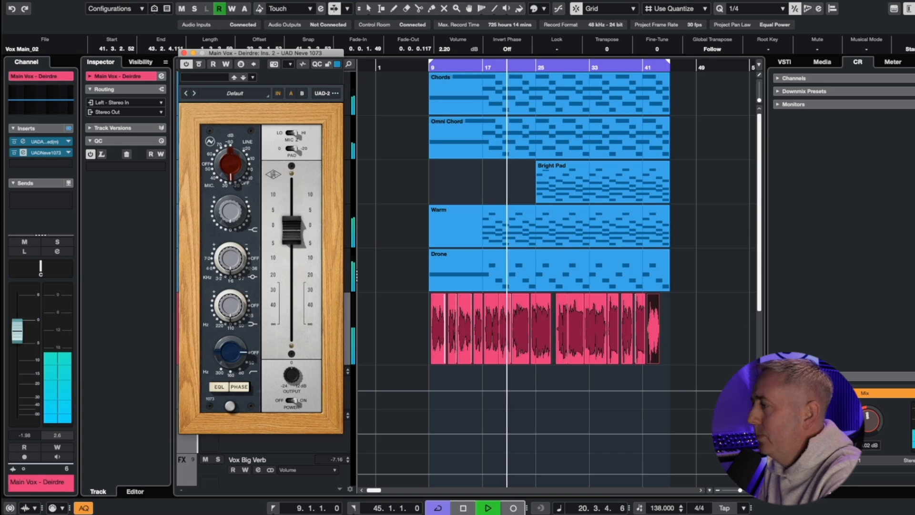
key("super+w")
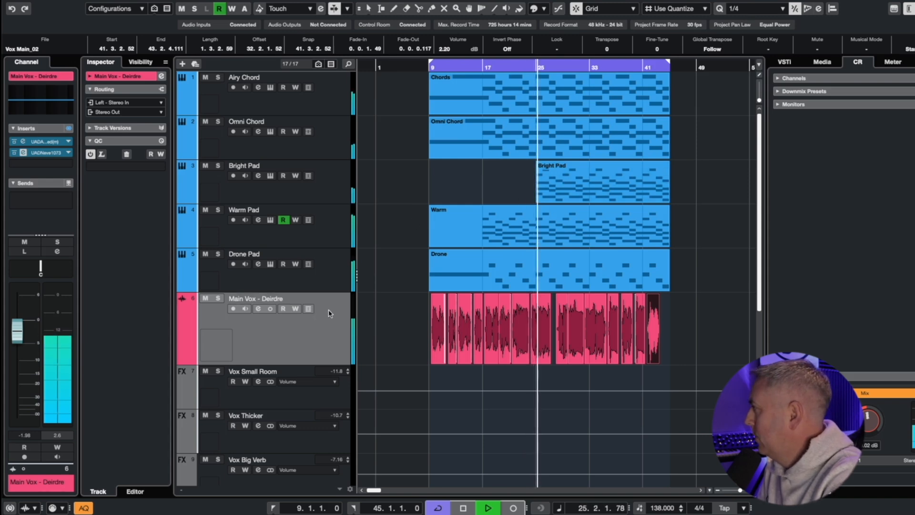
- Reopen the Neve 1073 on the Main Vox track and engage its EQ with the EQL switch
left_click(24, 152)
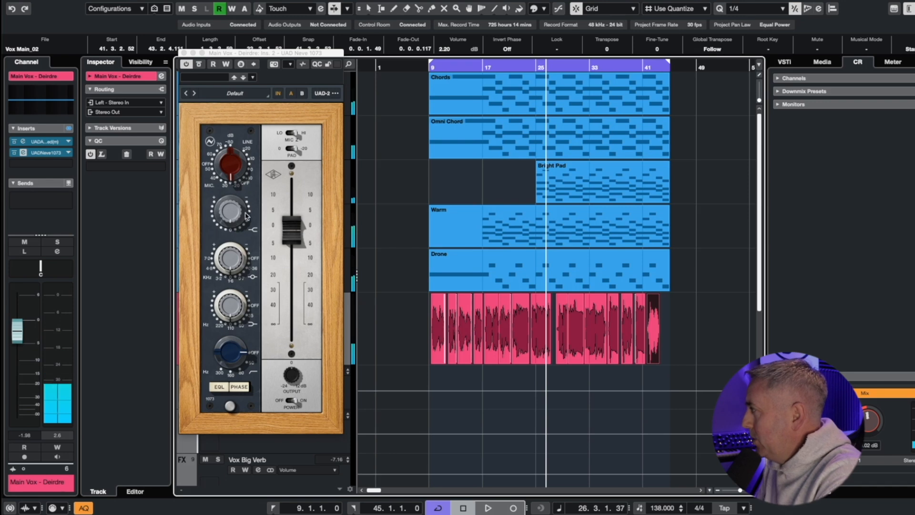
left_click(230, 216)
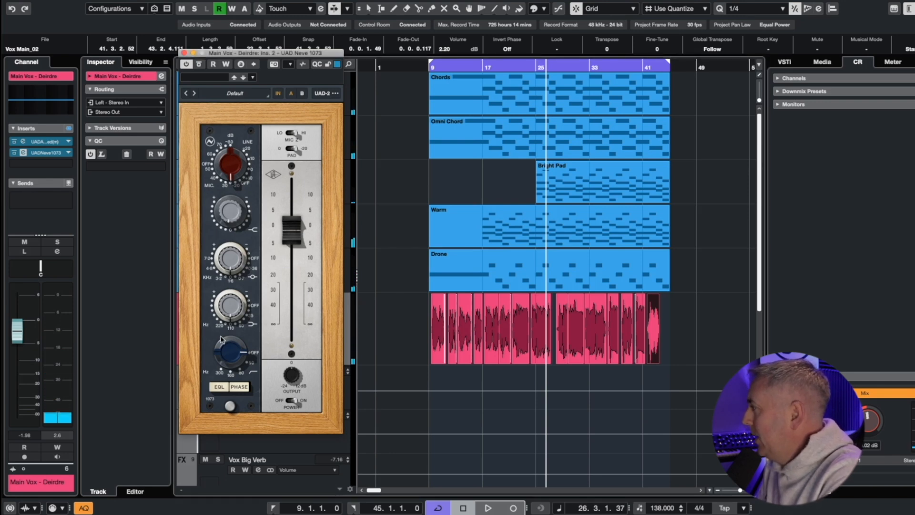
left_click(219, 387)
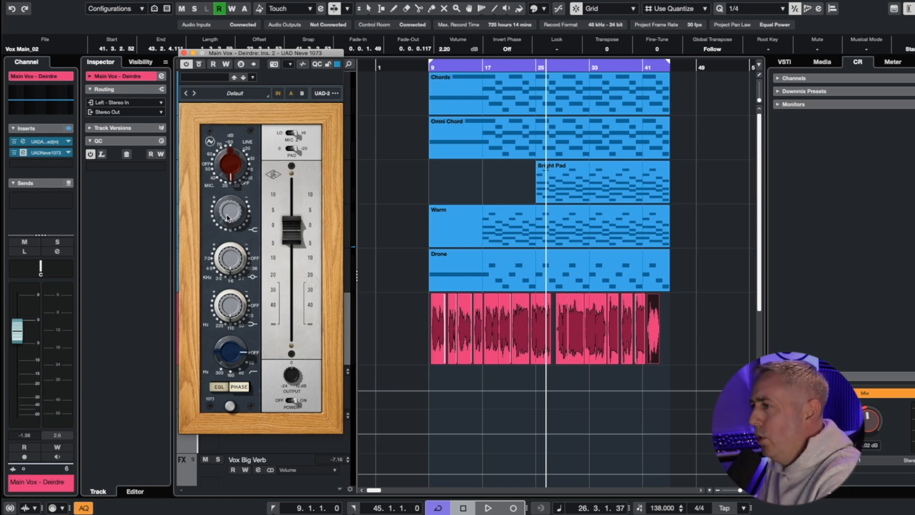
- Audition the vocal with the Neve 1073's EQ engaged, in short passages from about bar 26 to bar 43
key("space")
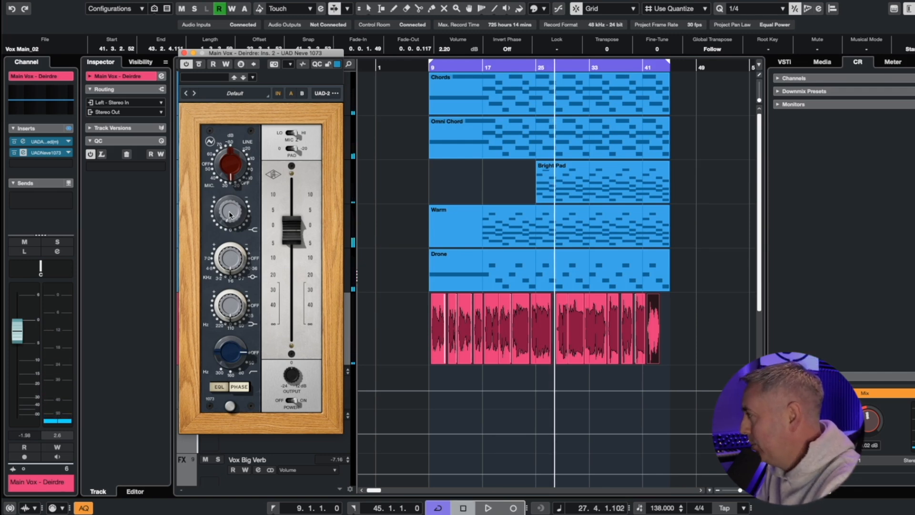
key("space")
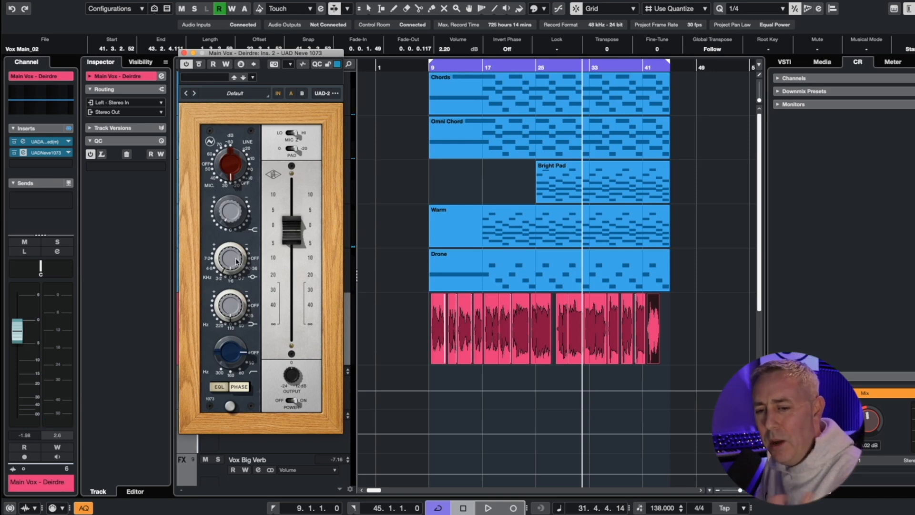
key("space")
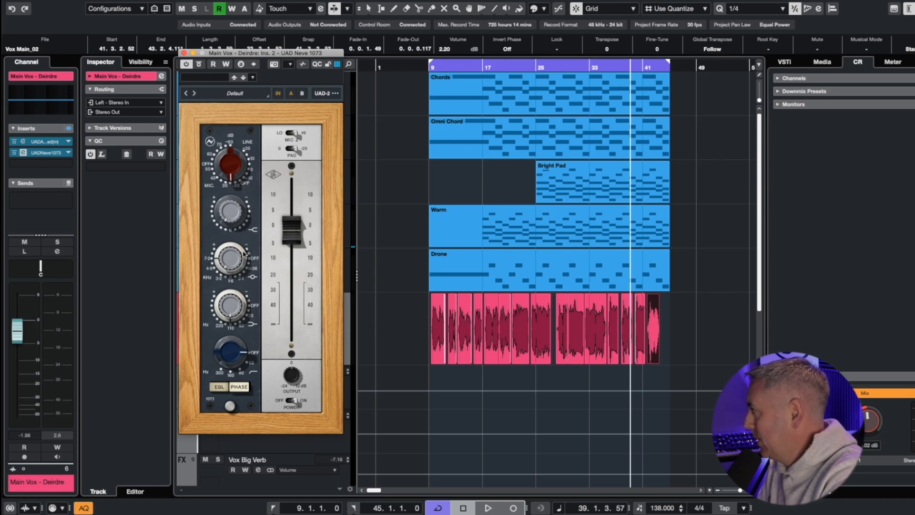
key("space")
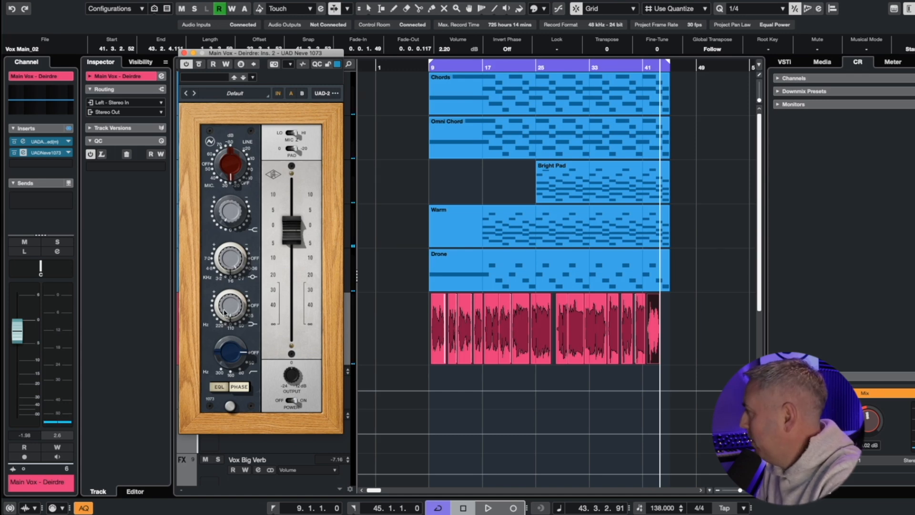
- Replay from near bar 9, engage the Neve 1073's high-pass filter, and raise its fader to about +2
key("space")
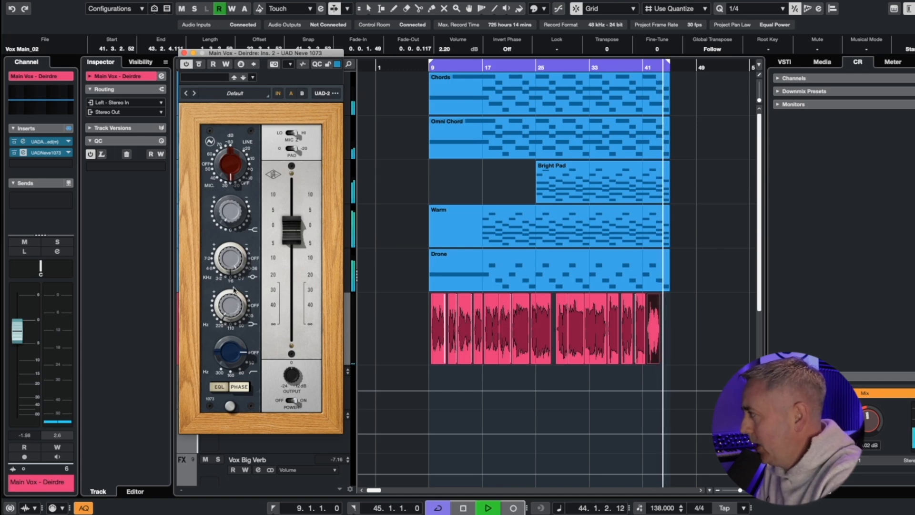
left_click(435, 68)
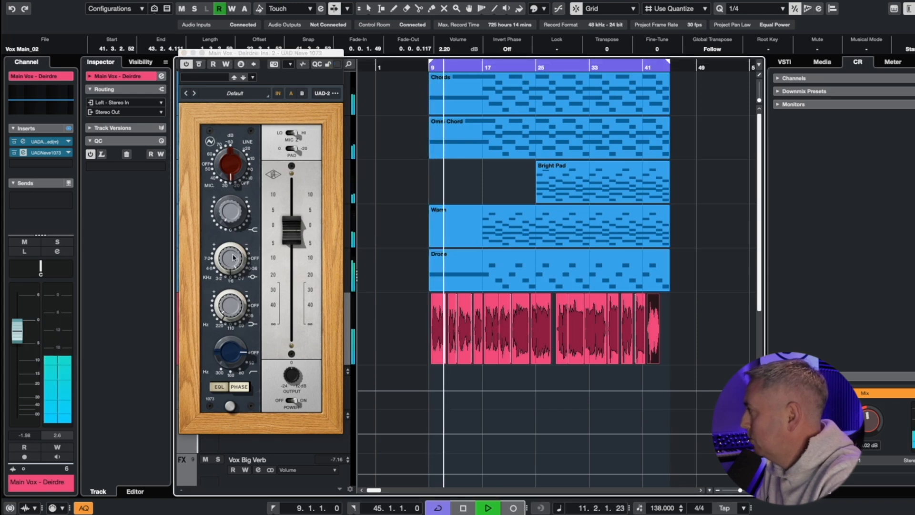
left_click(220, 306)
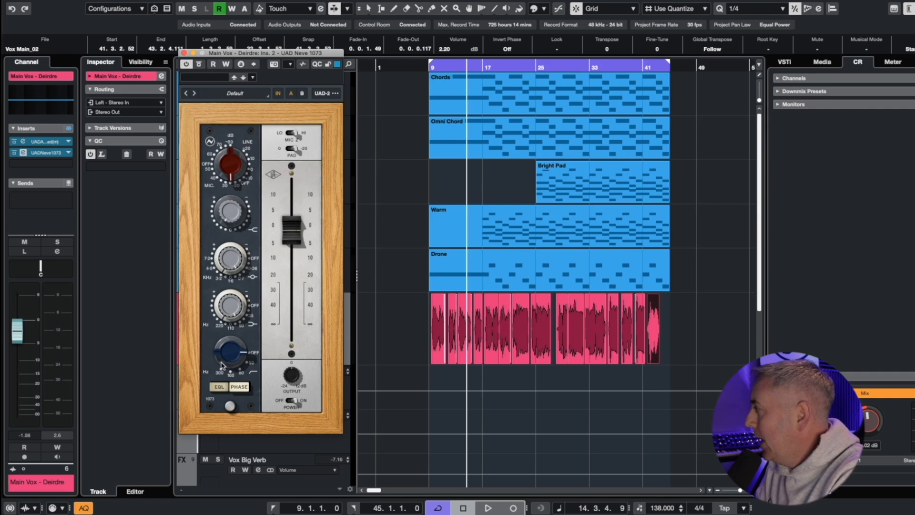
left_click_drag(222, 366, 227, 294)
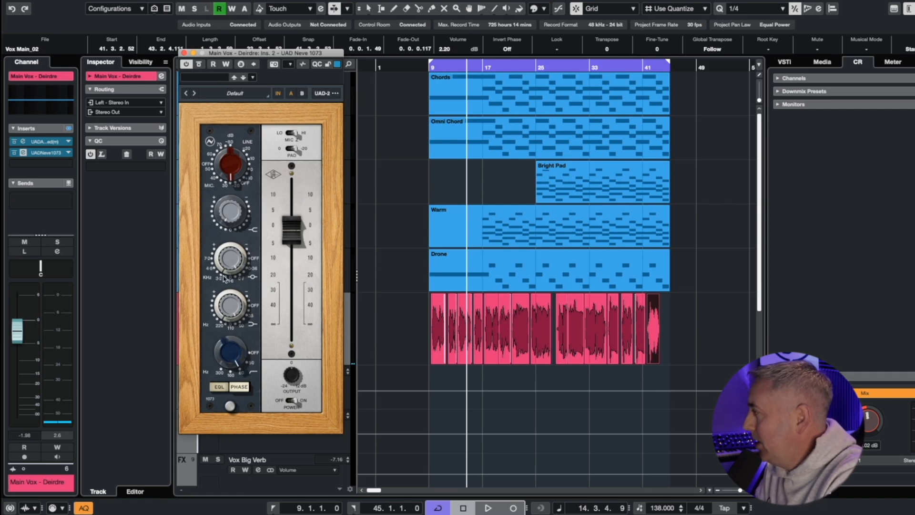
key("space")
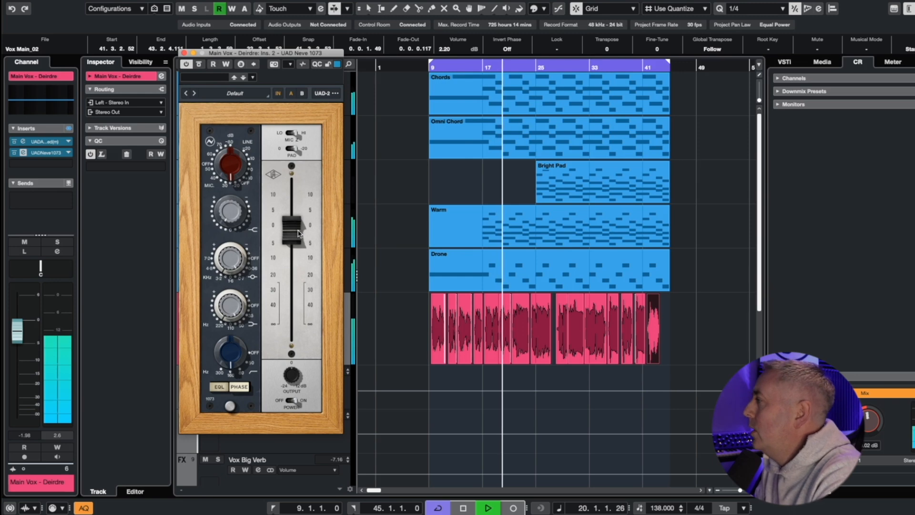
left_click_drag(296, 237, 296, 225)
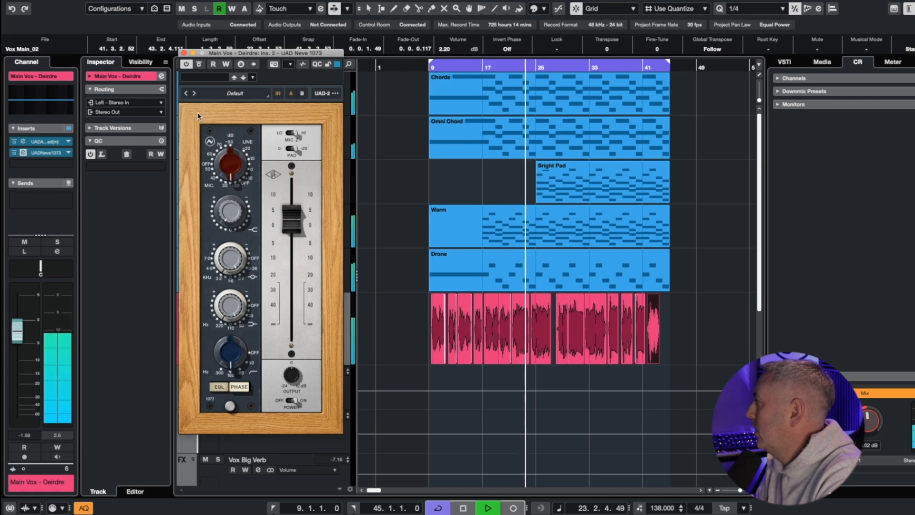
- Move the Neve 1073 window aside and compare the vocal with the plug-in bypassed and active, leaving it active
left_click_drag(224, 53, 292, 74)
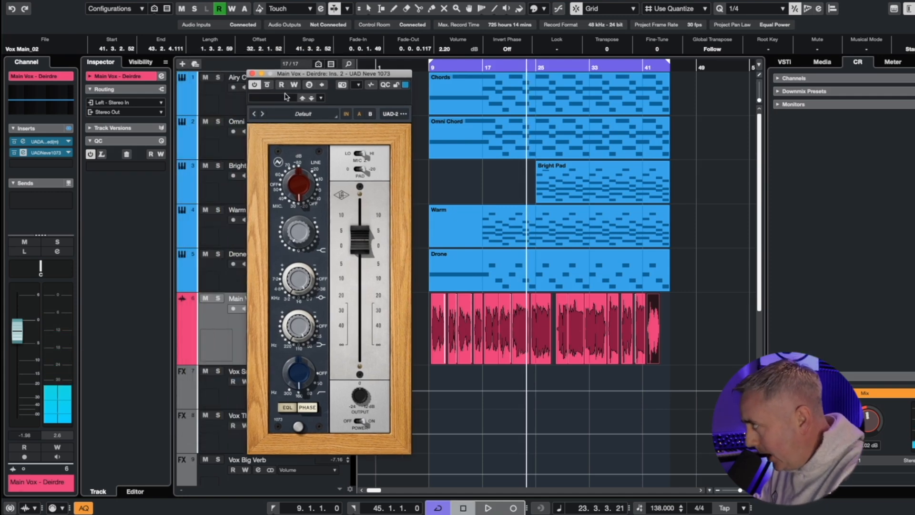
left_click(254, 87)
key("space")
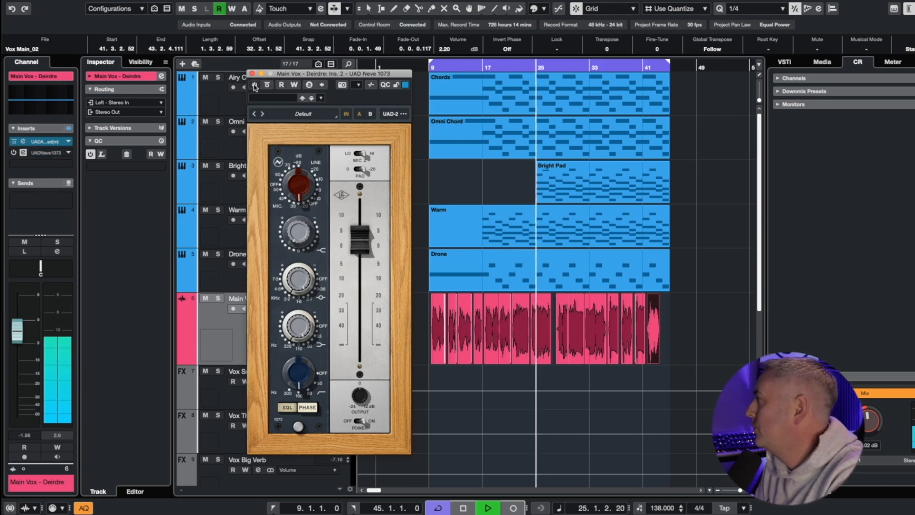
left_click(254, 86)
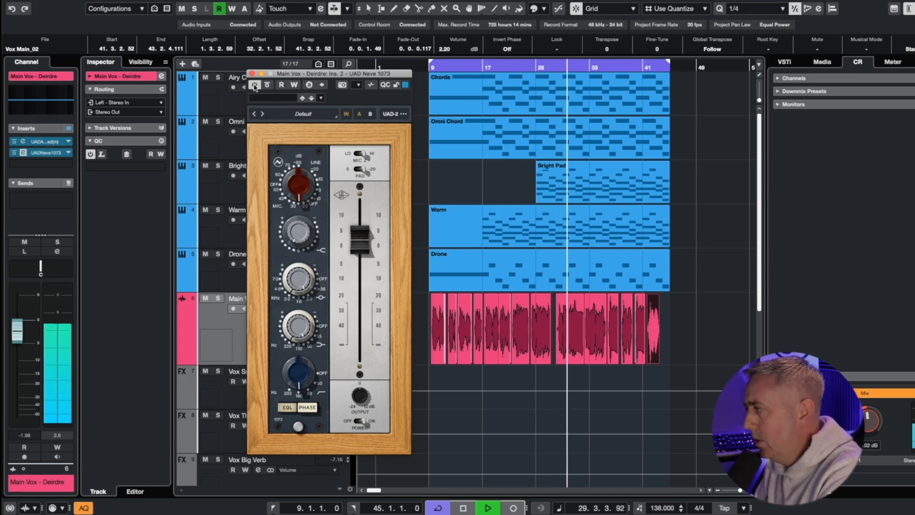
left_click(255, 86)
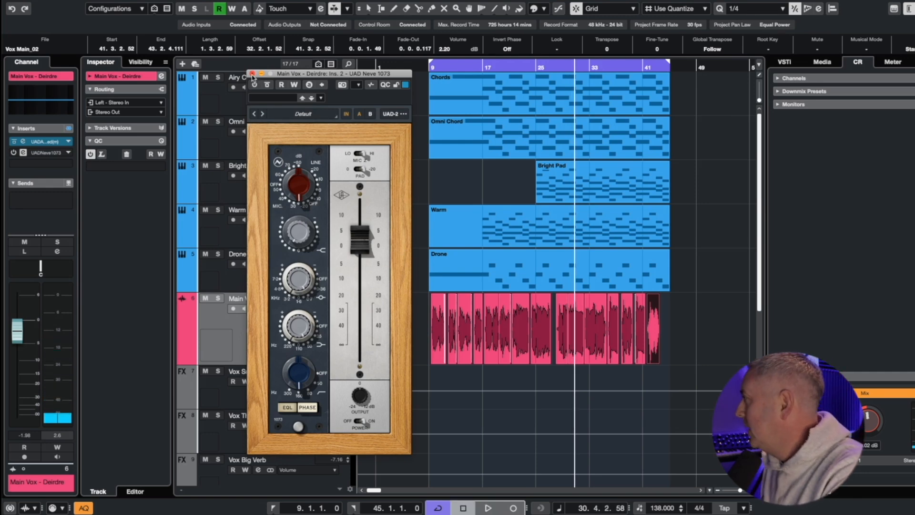
left_click(252, 74)
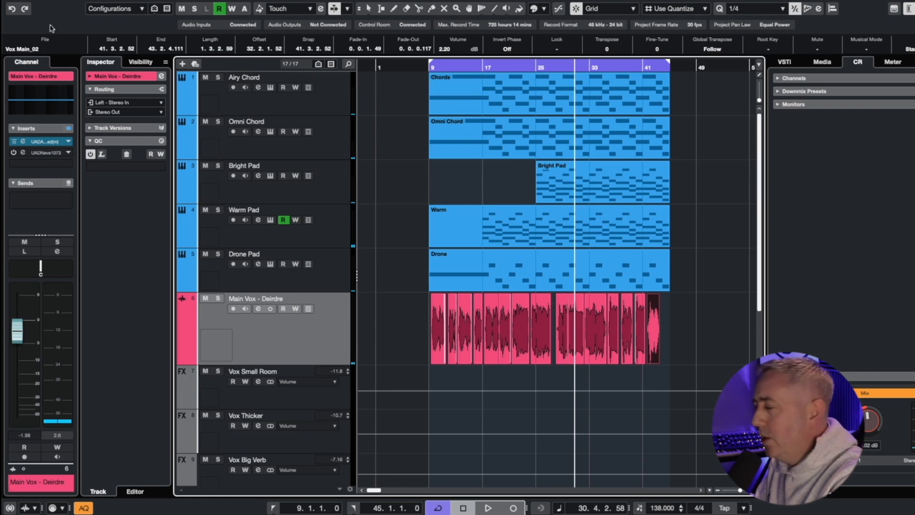
left_click(22, 153)
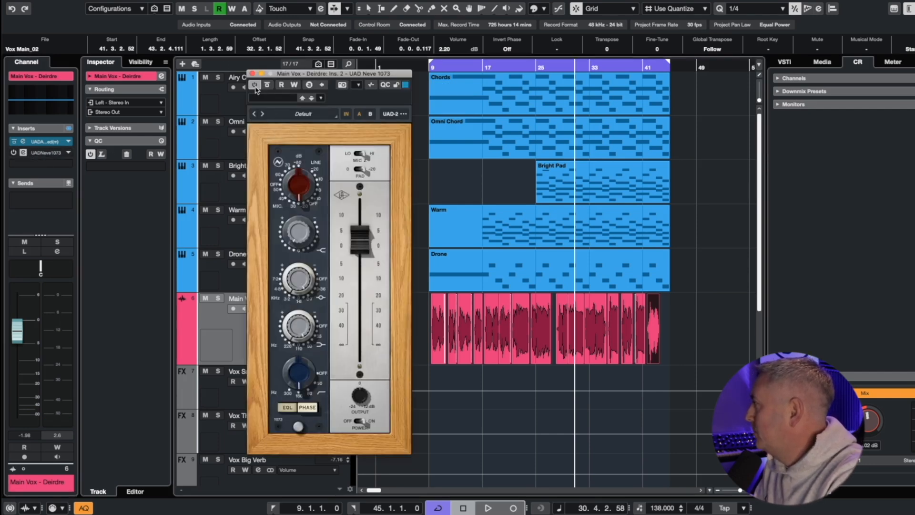
left_click(255, 86)
- Load UAD UA 1176LN Legacy in the Main Vox track's third insert slot and return the playhead to bar 9
left_click(23, 164)
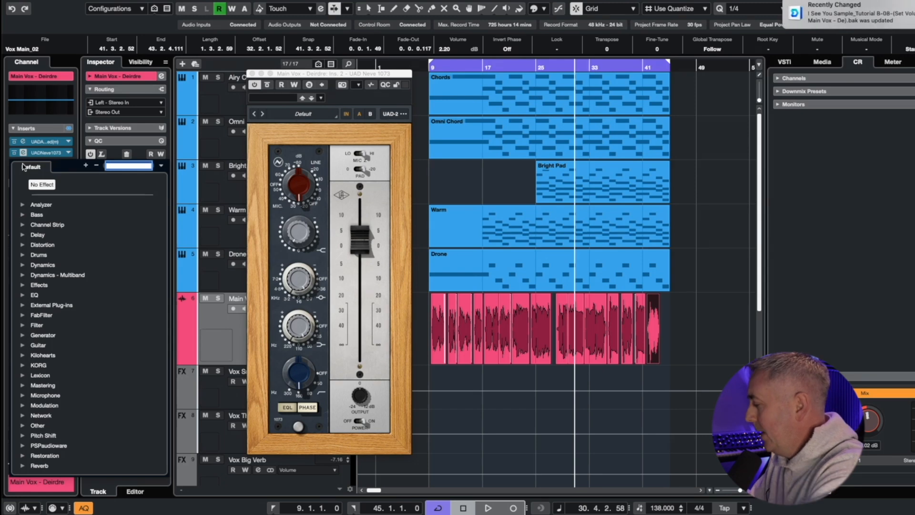
type("177")
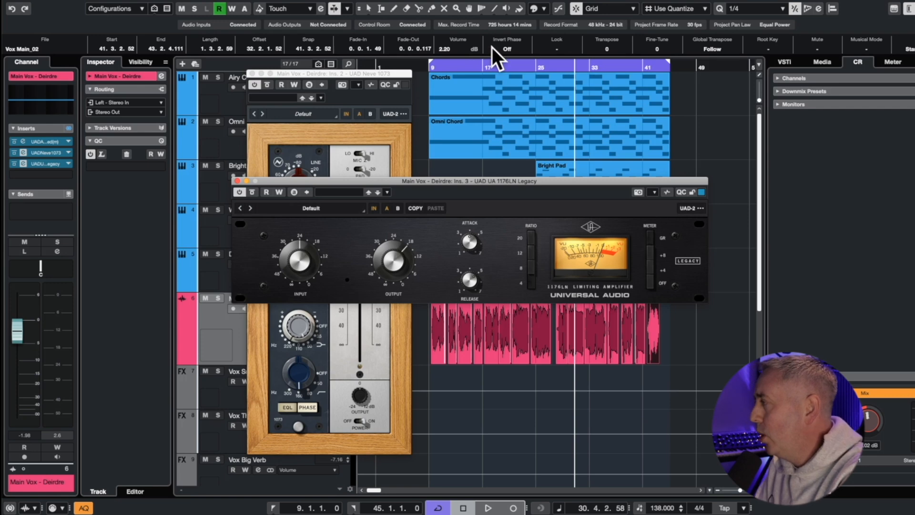
key("KP_1")
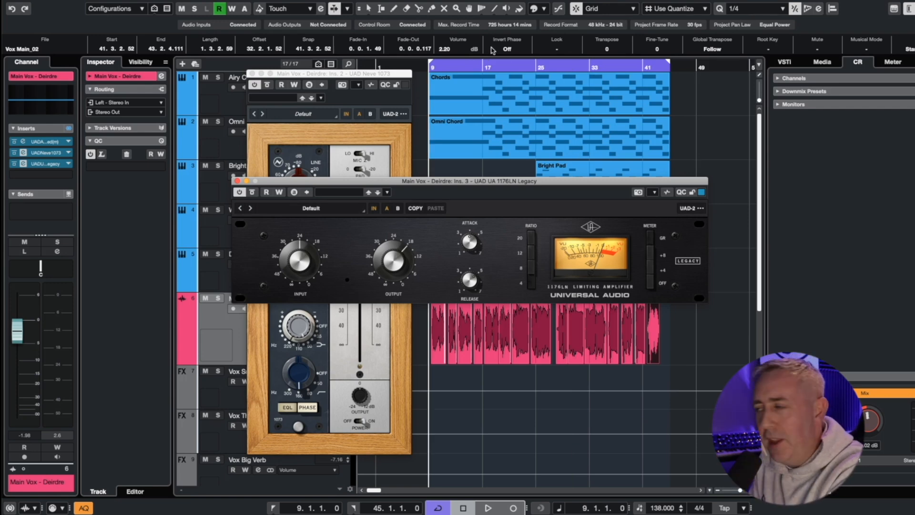
- Play the vocal through the 1176LN from bar 9 while raising its output slightly, and replay the ending from about bar 40
key("space")
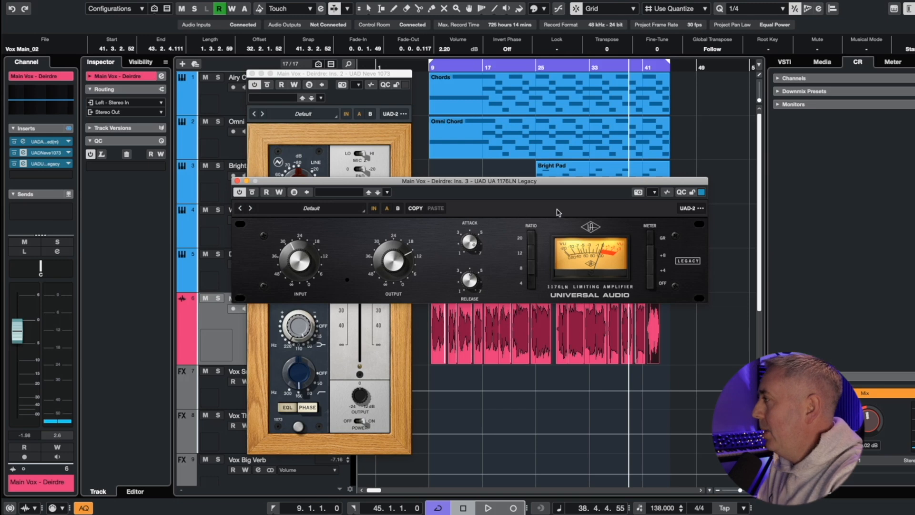
key("space")
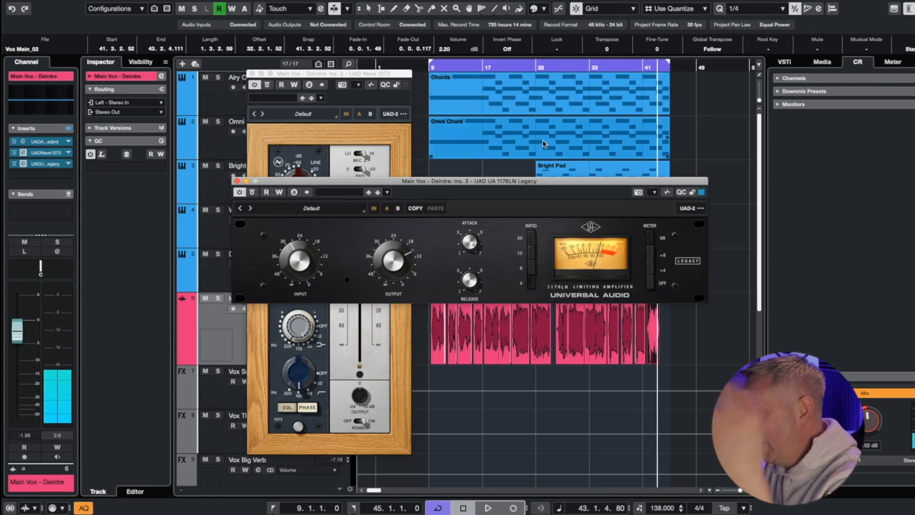
left_click(637, 68)
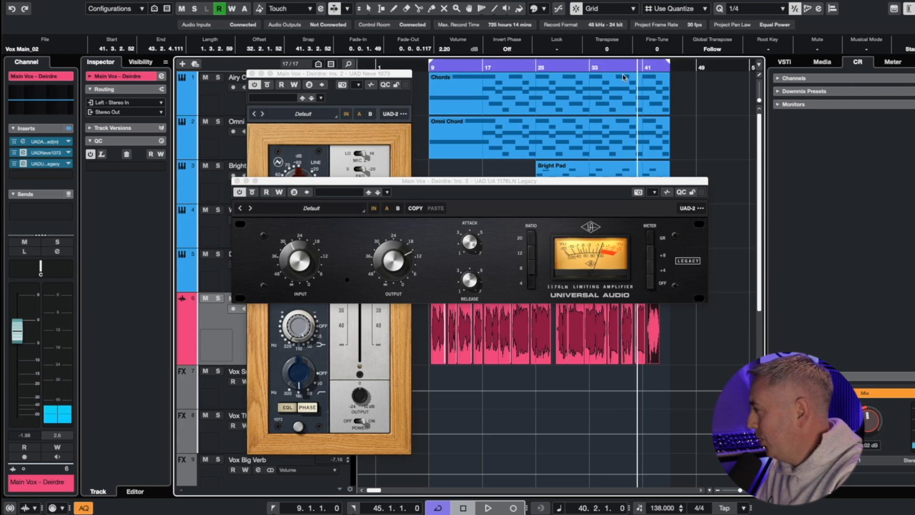
key("space")
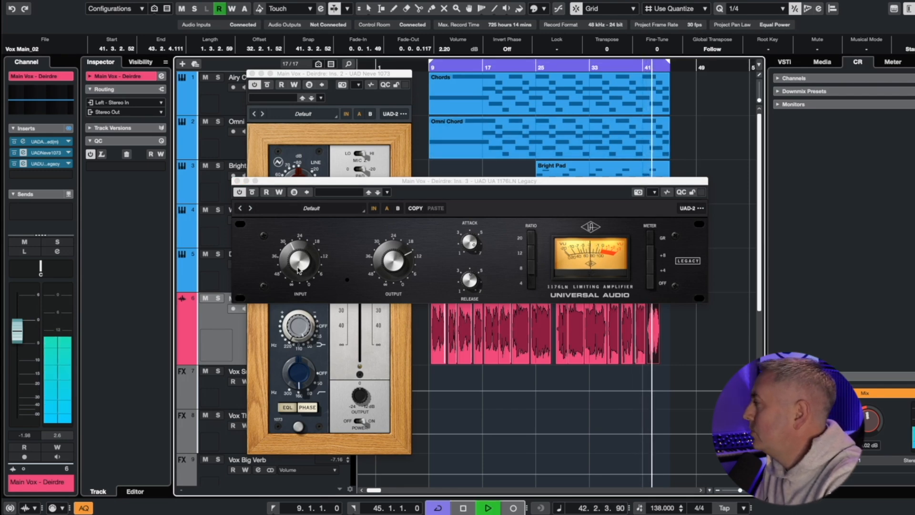
key("space")
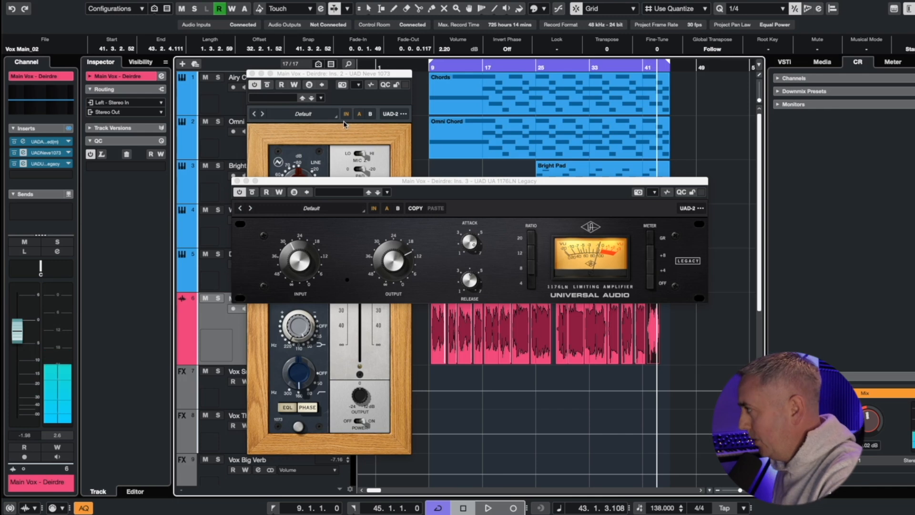
- Return the playhead to bar 9, load UAD Teletronix LA-2A Legacy in the Main Vox track's fourth insert slot, and reposition its window
key("KP_1")
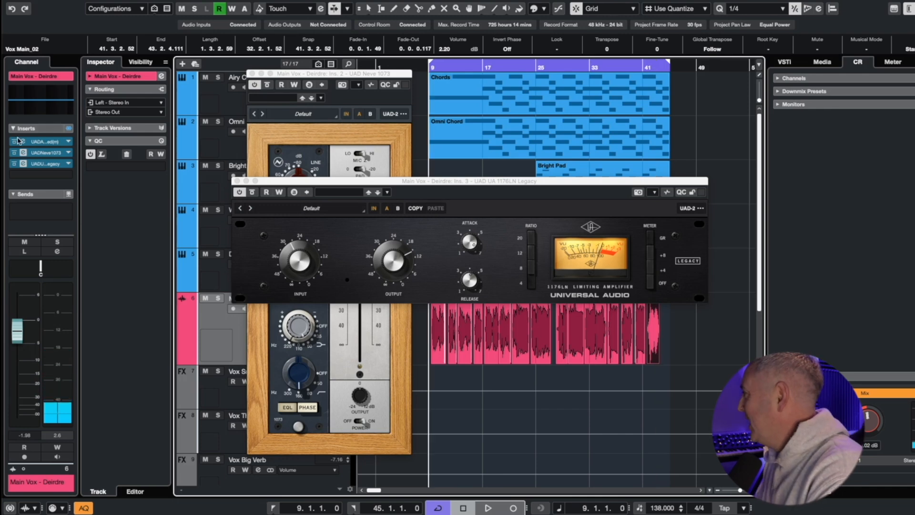
left_click(44, 175)
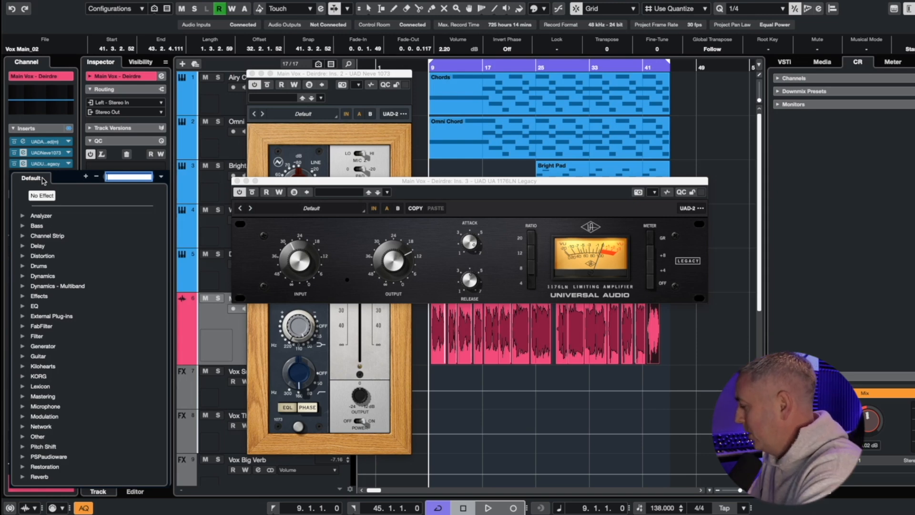
type("tele")
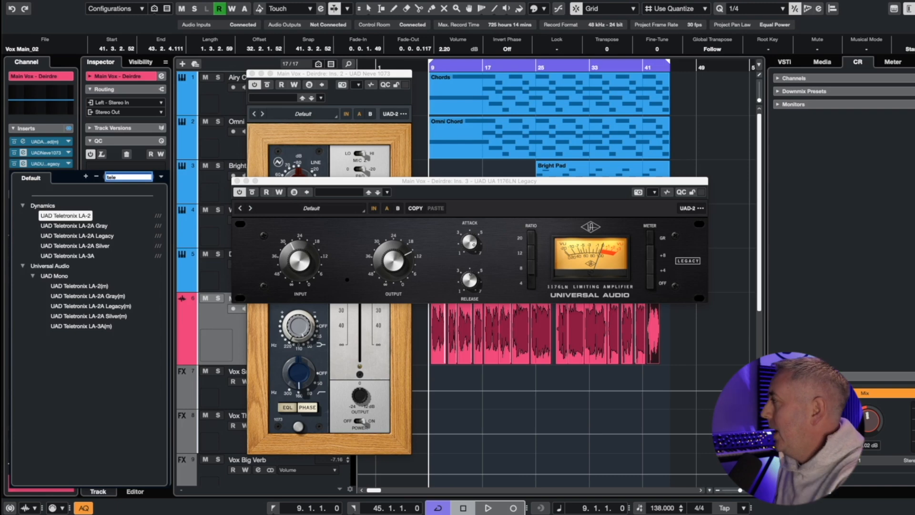
left_click(101, 236)
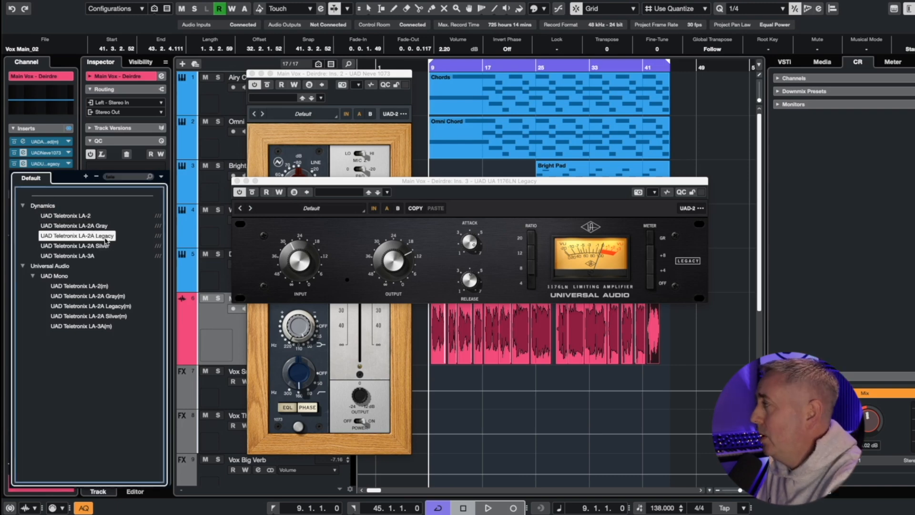
left_click_drag(414, 170, 509, 329)
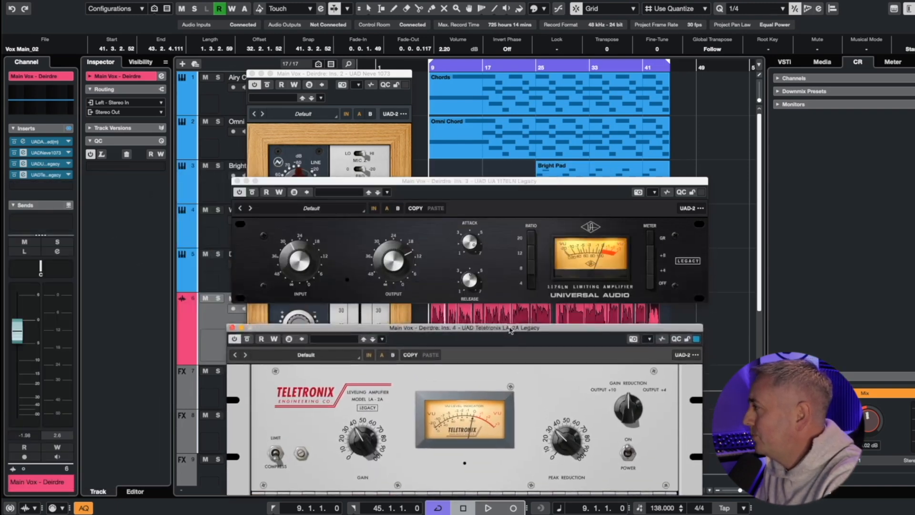
left_click_drag(508, 329, 477, 325)
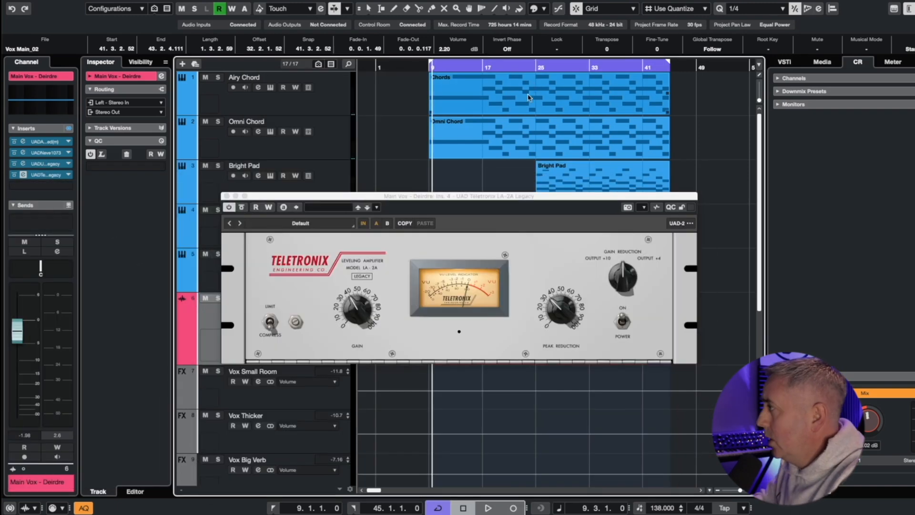
- Play the vocal through the LA-2A from bar 25 to about bar 27, with the plug-in window placed below the vocal track
left_click(536, 67)
key("space")
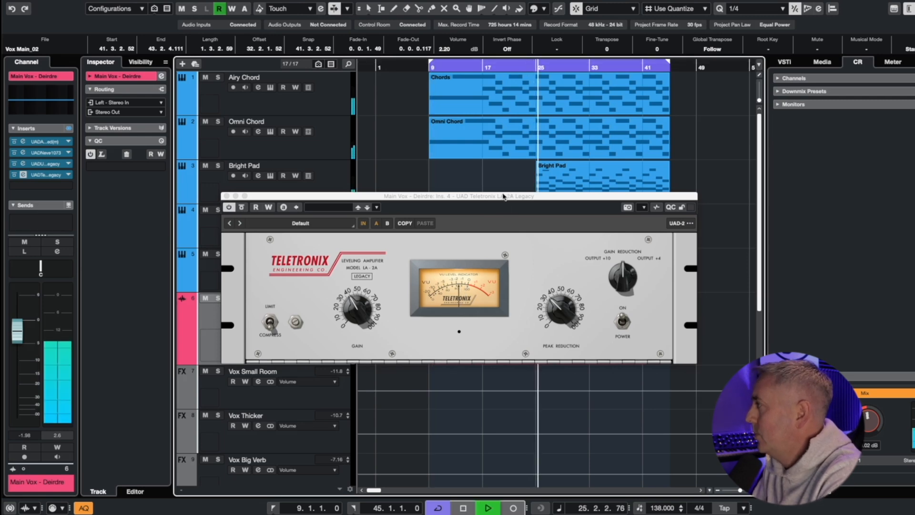
left_click_drag(504, 196, 519, 245)
left_click(520, 239)
scroll(540, 216, "down", 3)
scroll(540, 218, "up", 3)
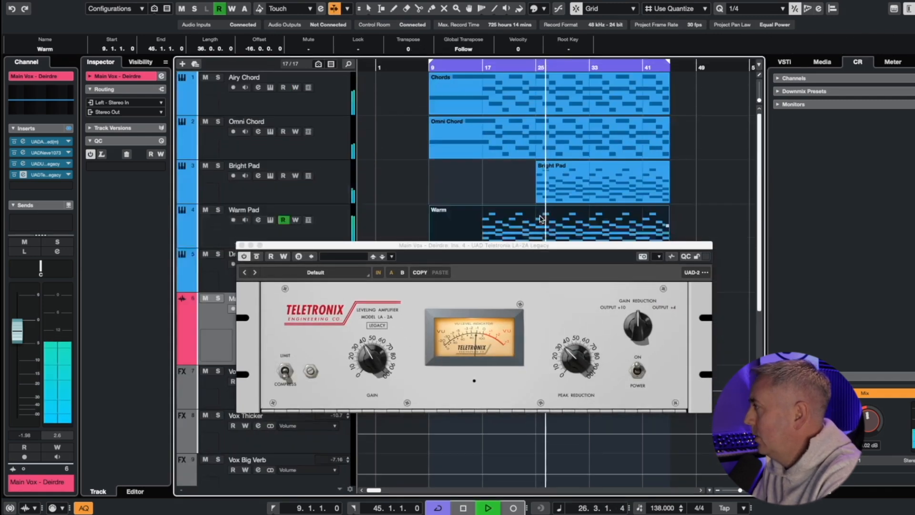
scroll(541, 224, "down", 4)
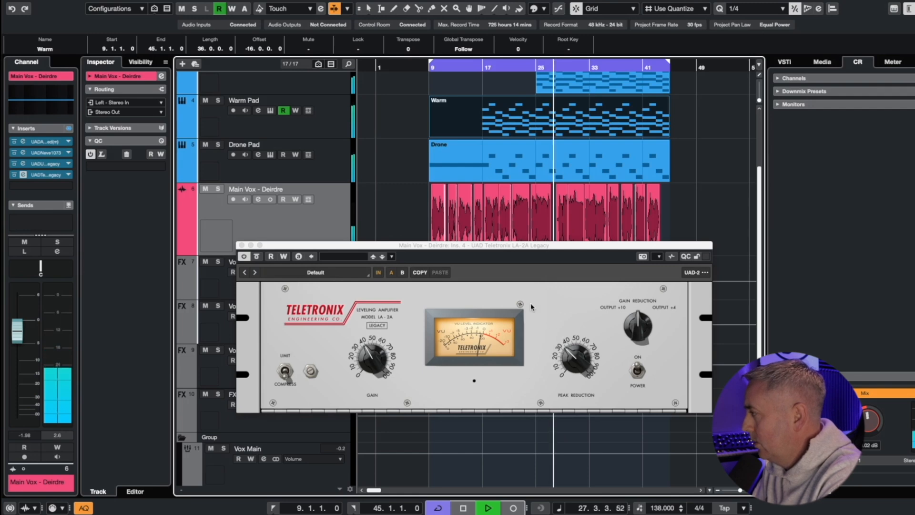
key("space")
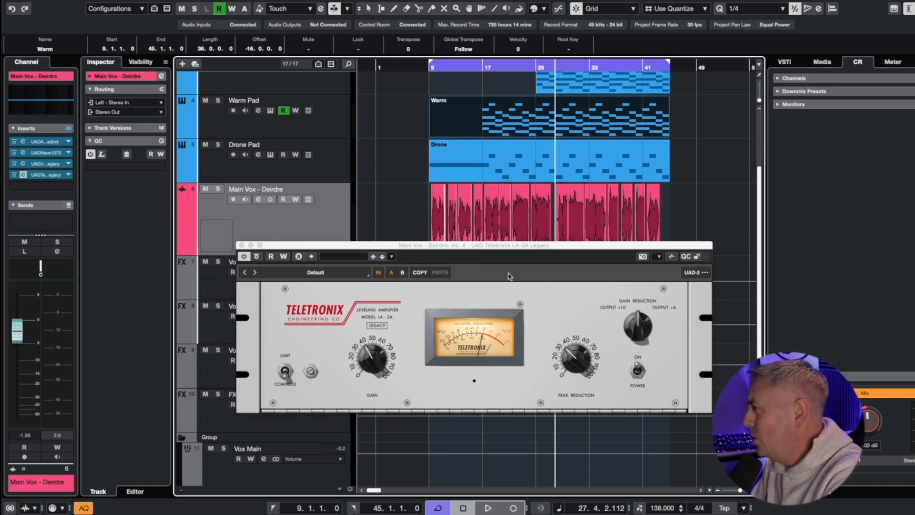
- Continue playback from about bar 27, raise the LA-2A's peak reduction slightly, and move its window below the vocal clips
left_click_drag(529, 245, 512, 163)
key("space")
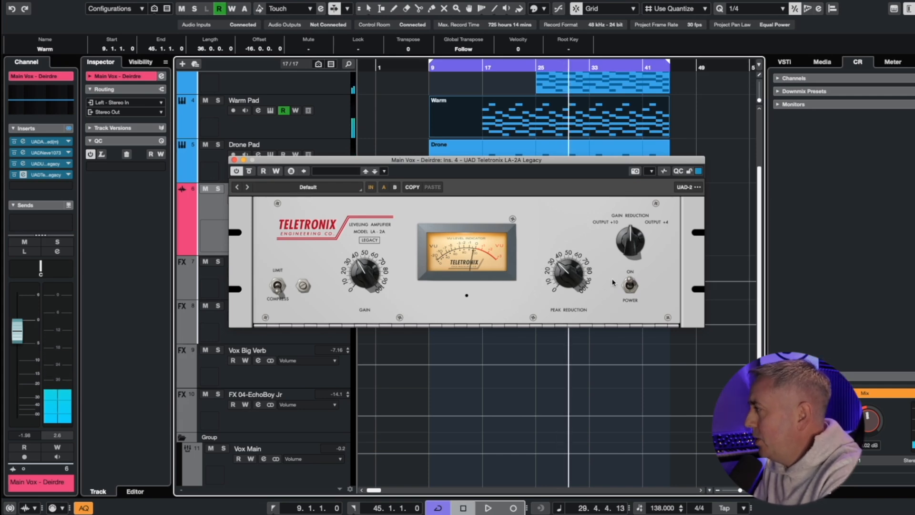
left_click_drag(568, 275, 573, 272)
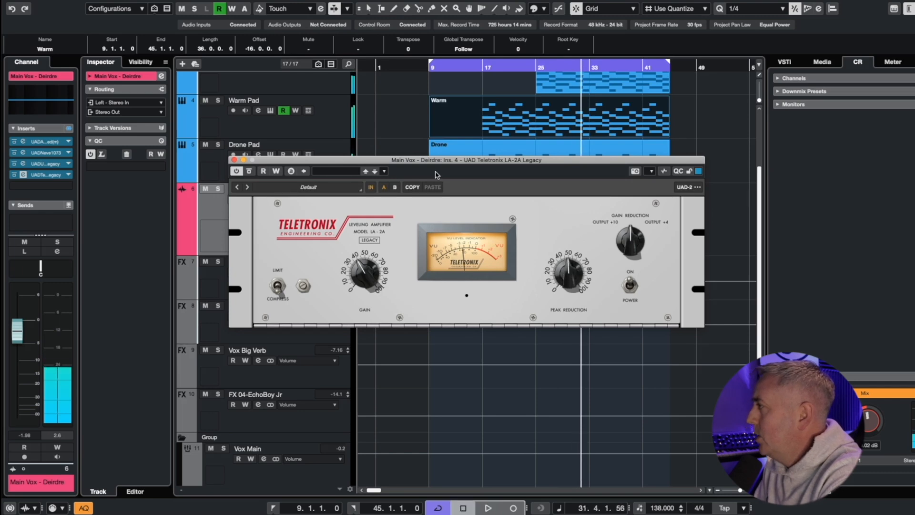
left_click_drag(447, 163, 478, 277)
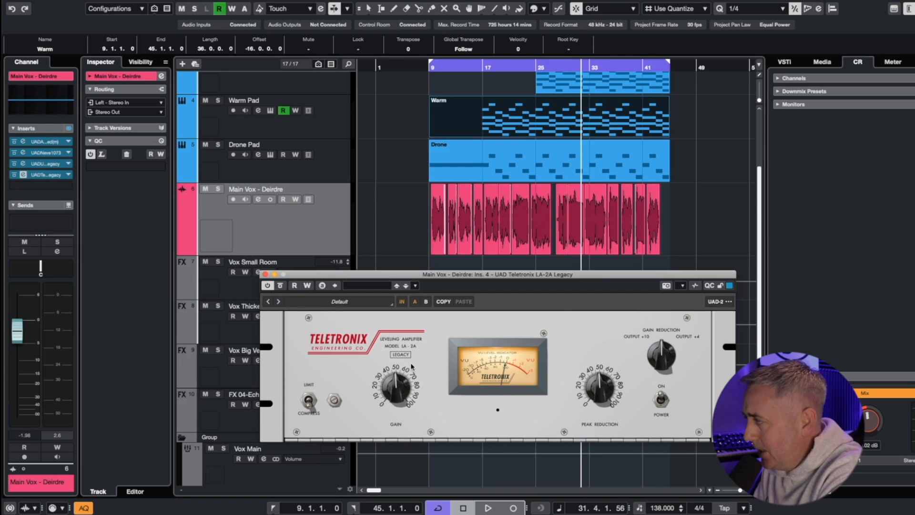
- Listen to the vocal through the LA-2A from bar 15 to about bar 38, and close the plug-in window
left_click(472, 69)
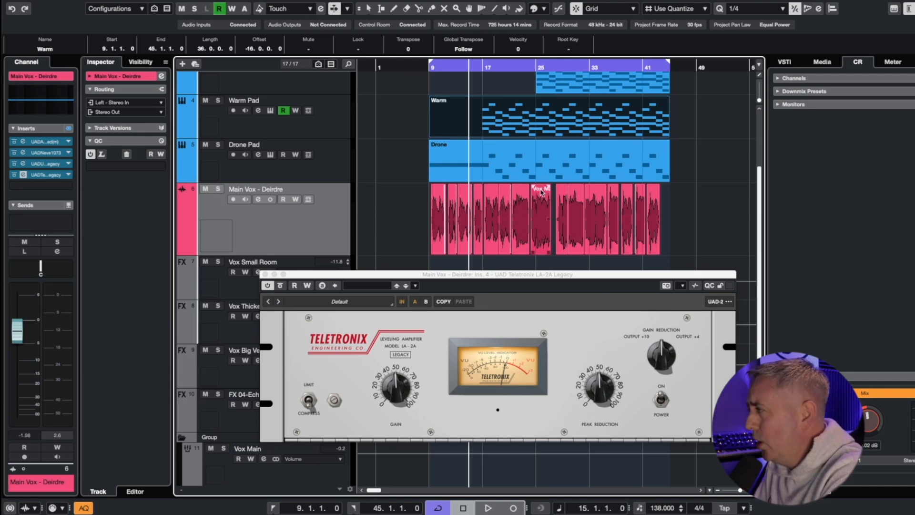
key("space")
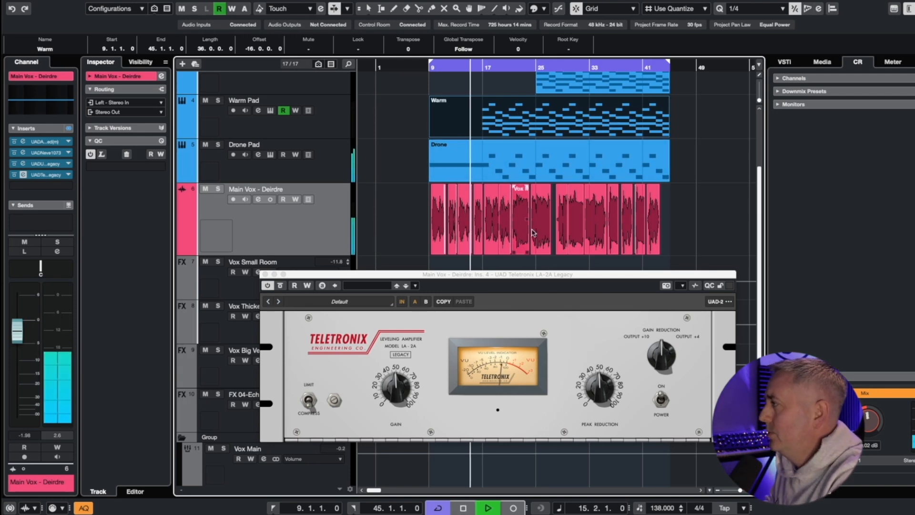
left_click(602, 394)
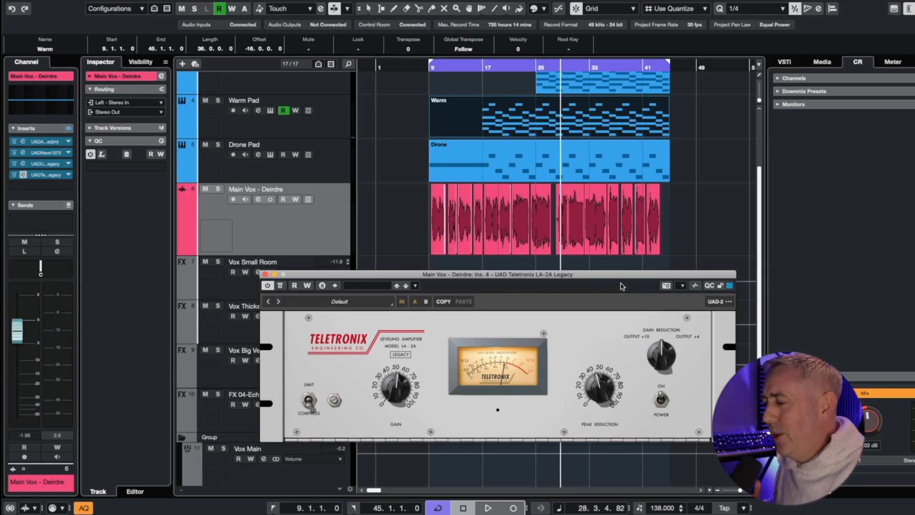
key("space")
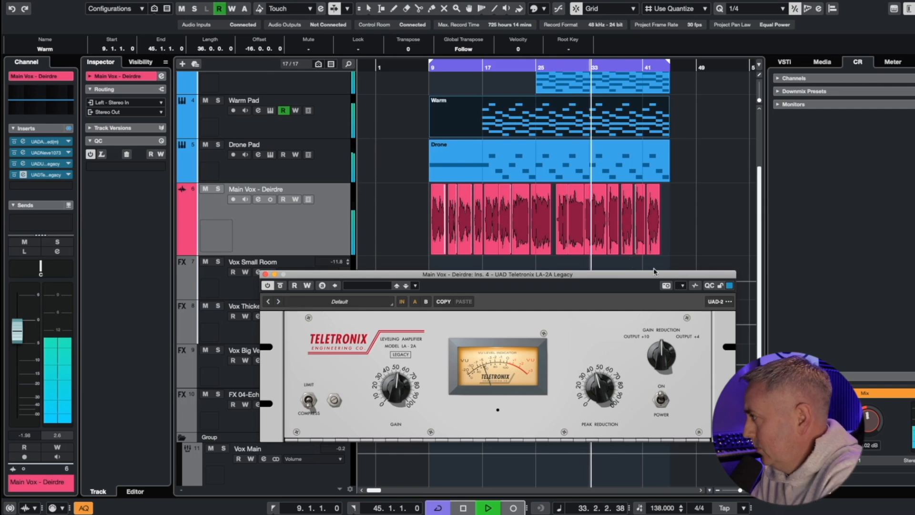
left_click(265, 275)
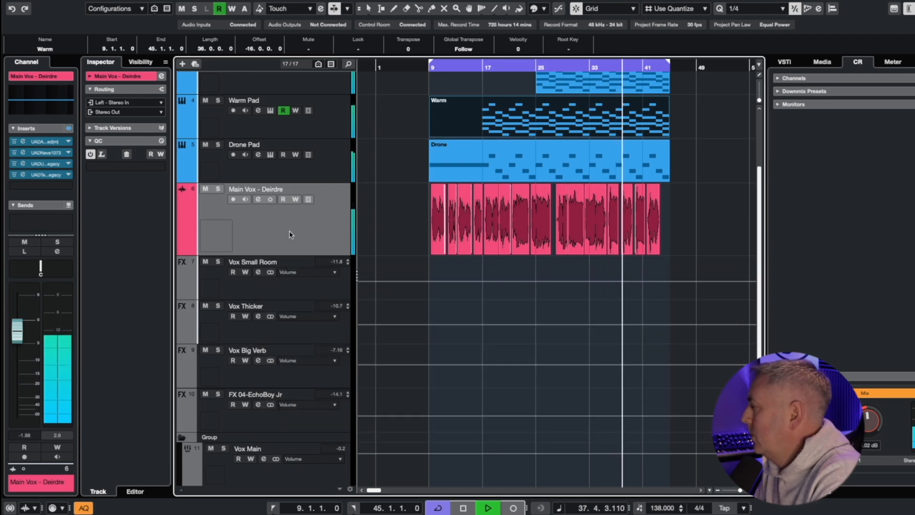
key("space")
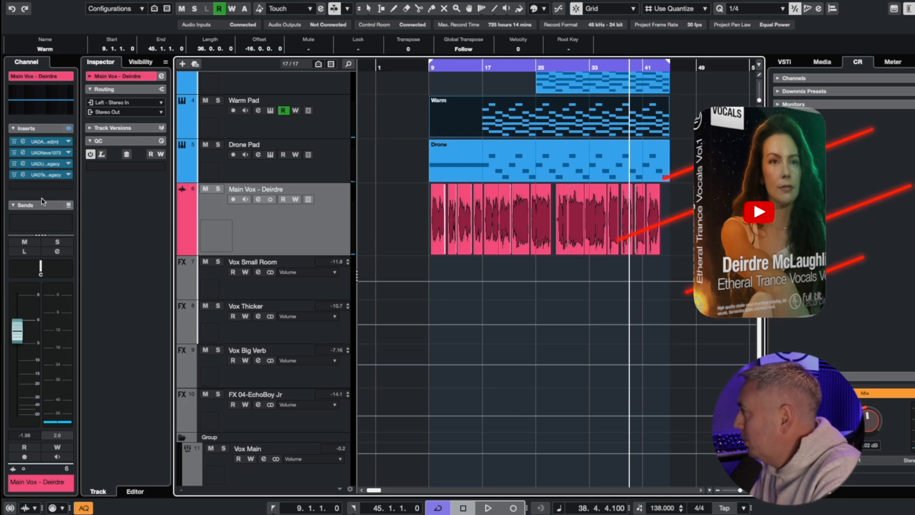
- Load UAD Chandler Limited Curve Bender in the Main Vox track's fifth insert slot and move its window below the arrangement's upper tracks
left_click(40, 186)
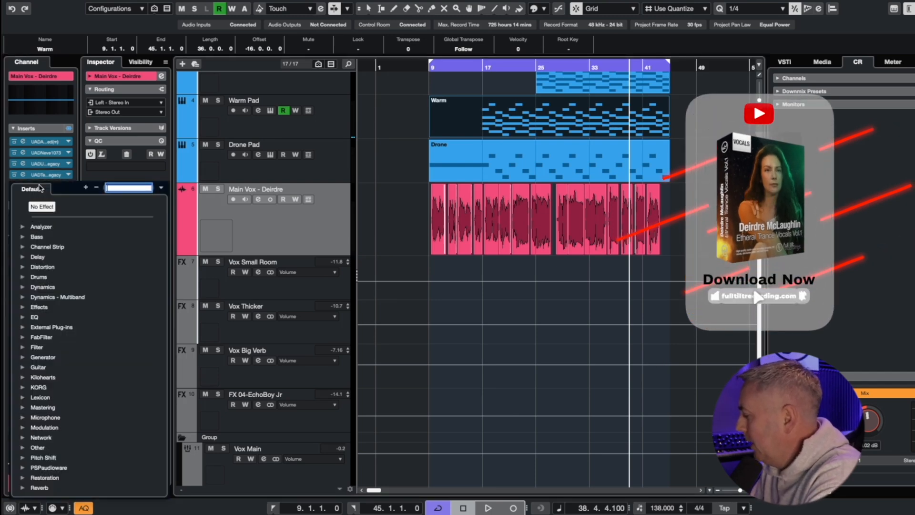
type("chandle")
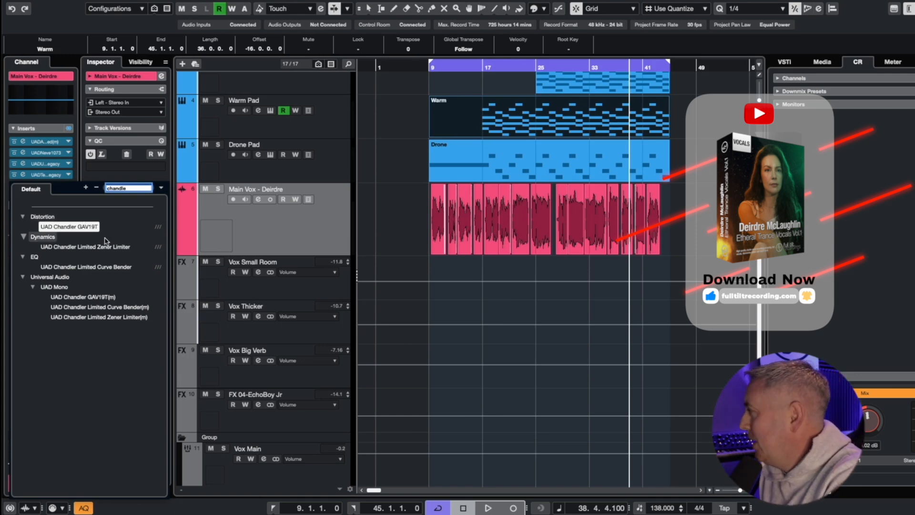
left_click(116, 266)
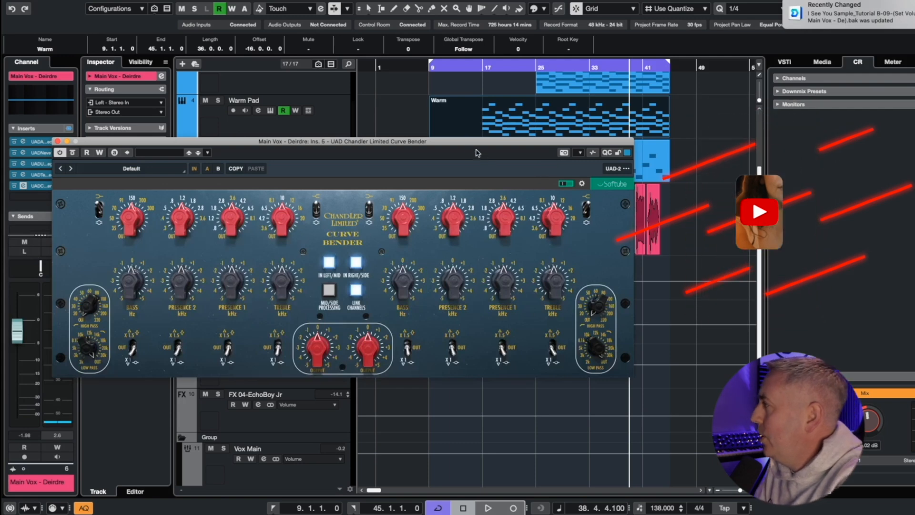
left_click_drag(460, 143, 623, 82)
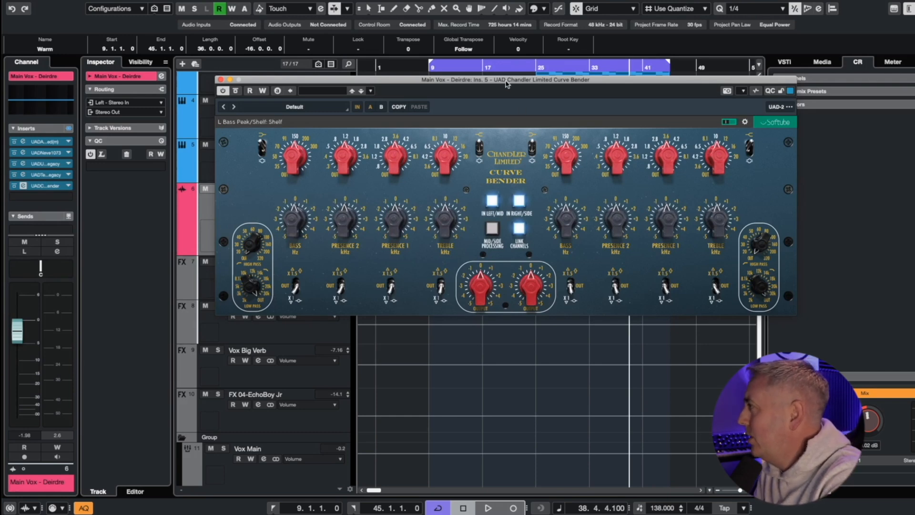
left_click_drag(506, 84, 529, 244)
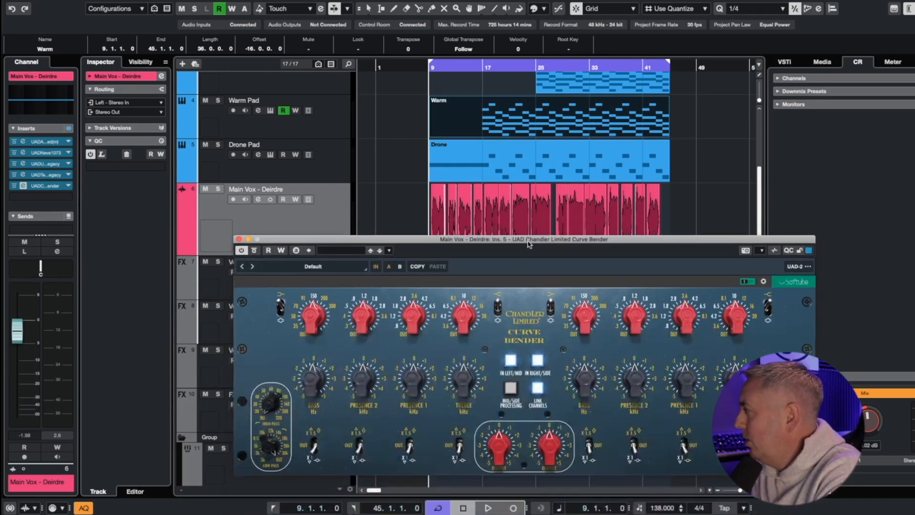
- Play the vocal from bar 9, set the Curve Bender's treble frequency to 12 kHz, and try treble gains of 5.0 dB and 1.5 dB
key("space")
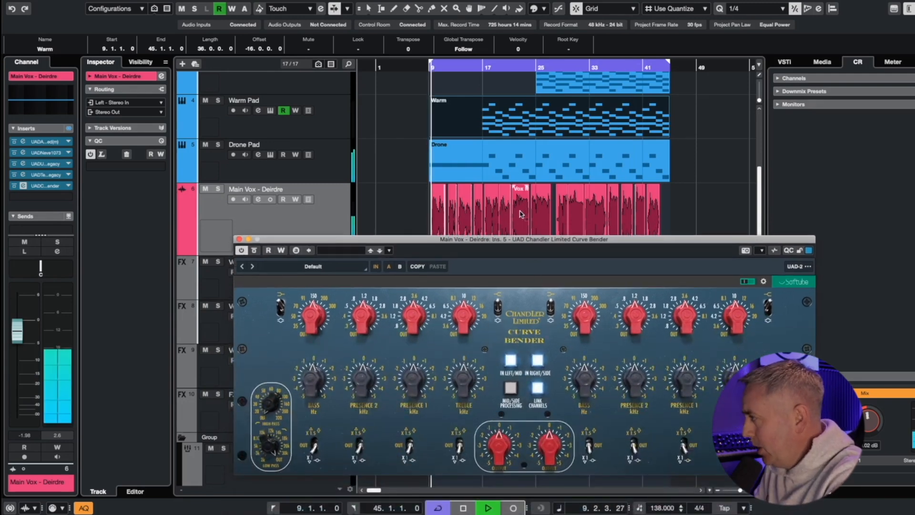
mouse_move(465, 319)
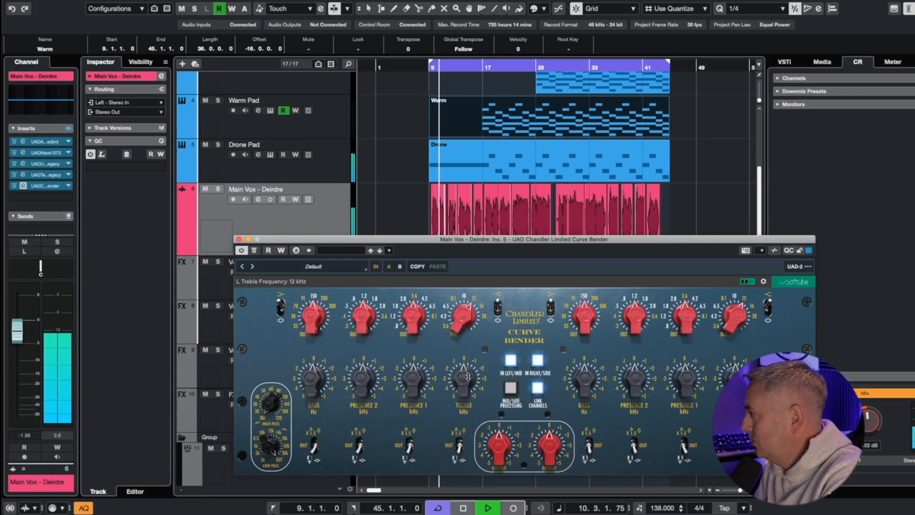
left_click_drag(465, 366, 466, 362)
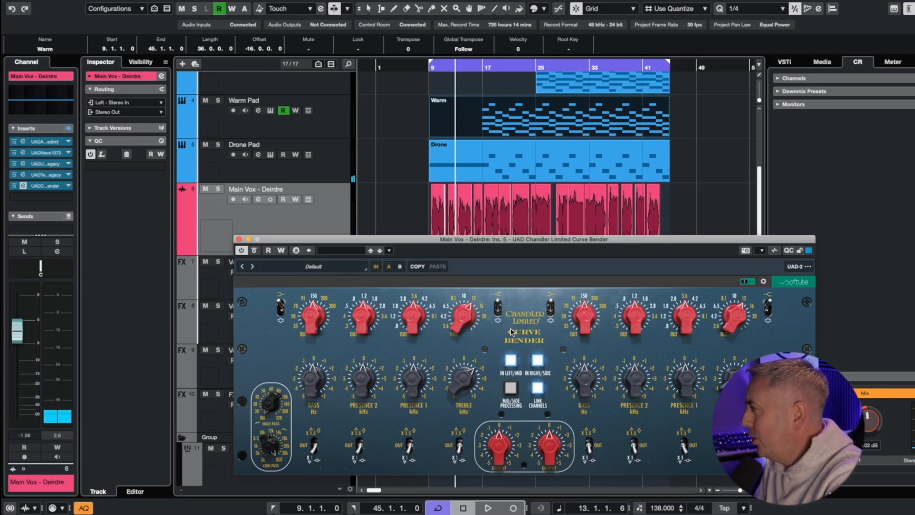
key("space")
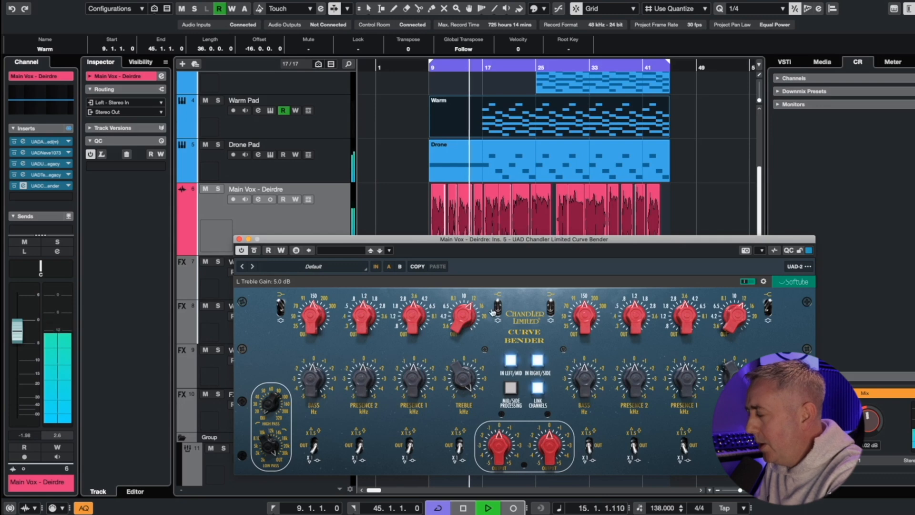
left_click_drag(464, 380, 468, 422)
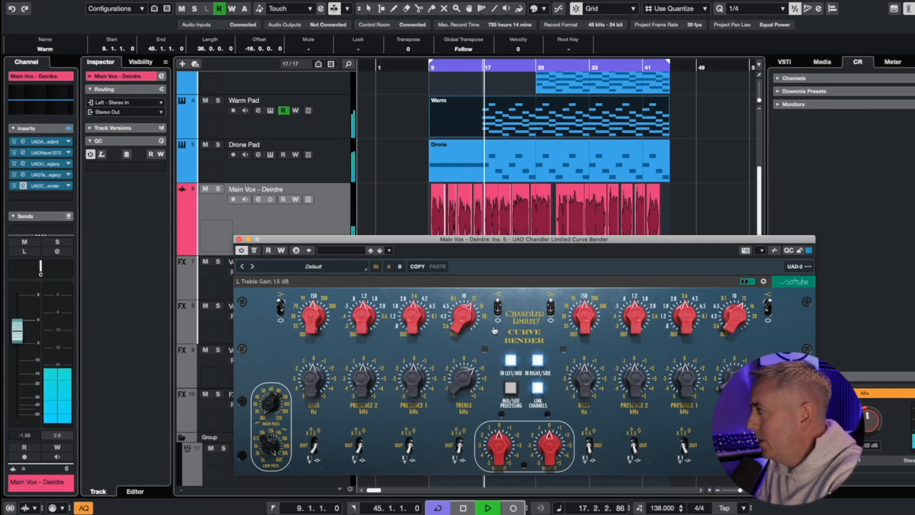
- Try the treble band at 16 kHz with 4.0 dB gain, return it to 12 kHz, and drop the gain to 1.0 dB before raising it again
left_click_drag(466, 319, 469, 315)
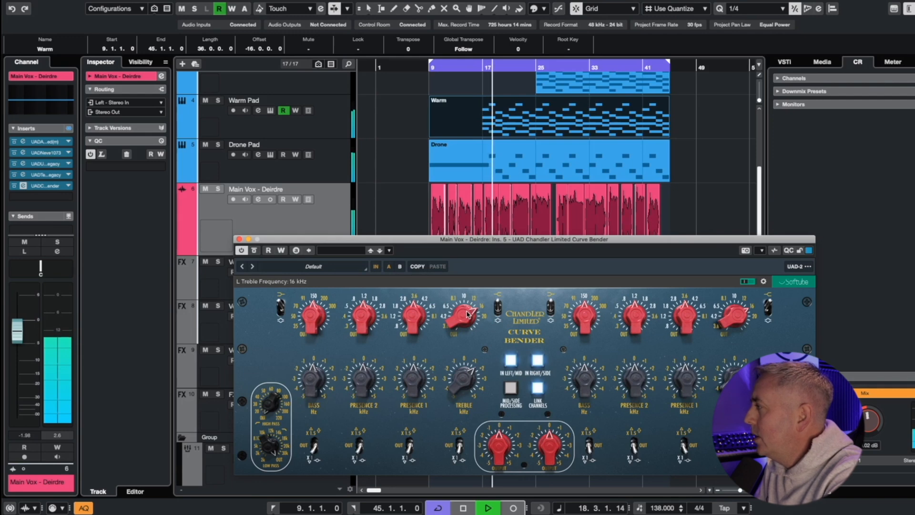
left_click_drag(465, 380, 469, 359)
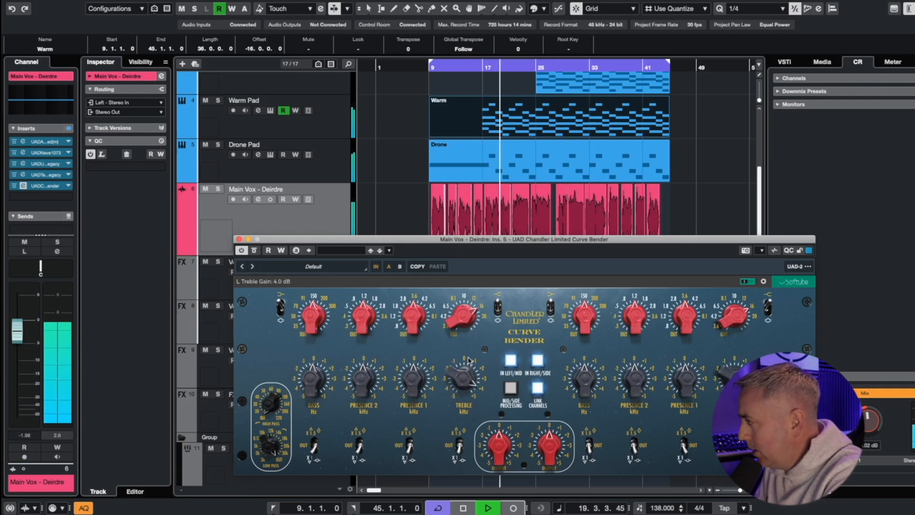
mouse_move(465, 319)
left_mouse_down()
mouse_move(465, 347)
mouse_move(462, 332)
left_mouse_up()
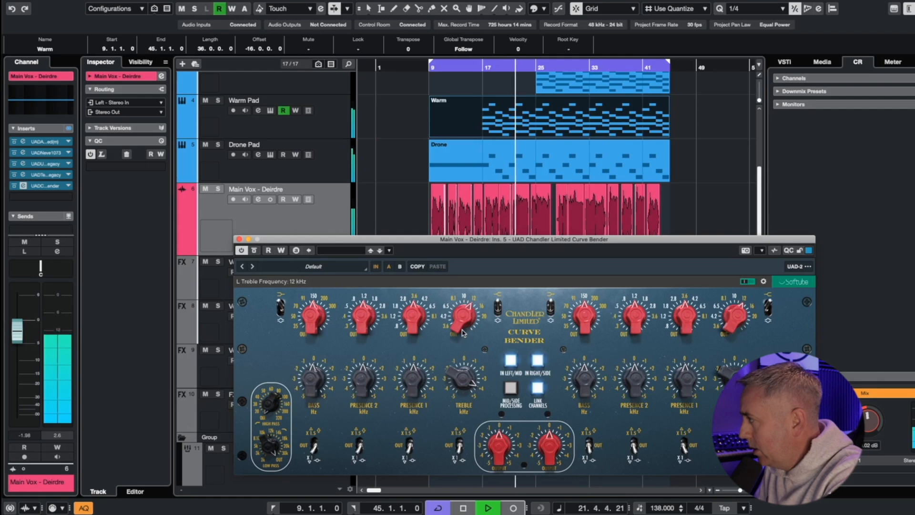
left_click_drag(466, 377, 471, 413)
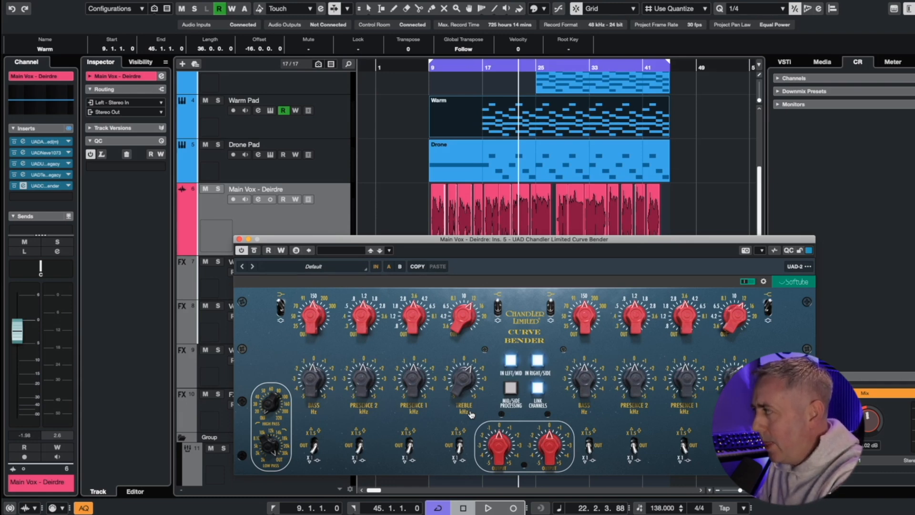
mouse_move(494, 379)
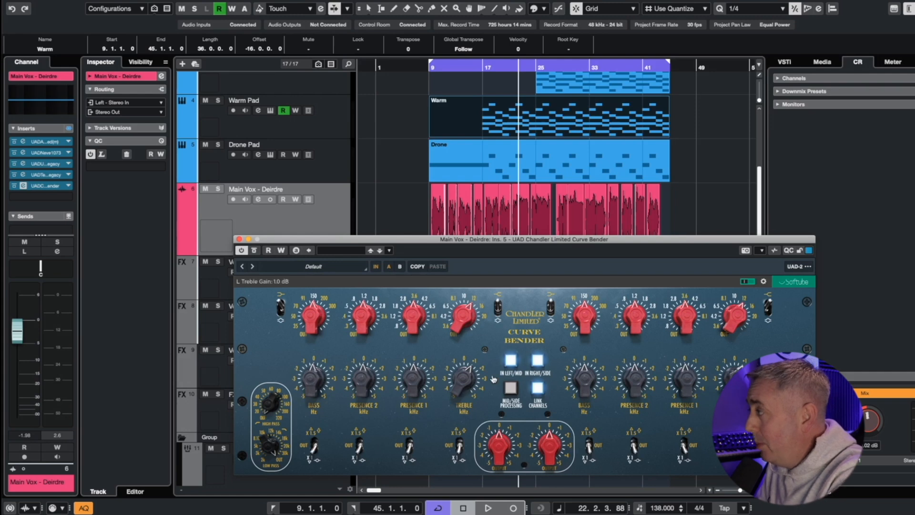
left_click_drag(454, 383, 458, 372)
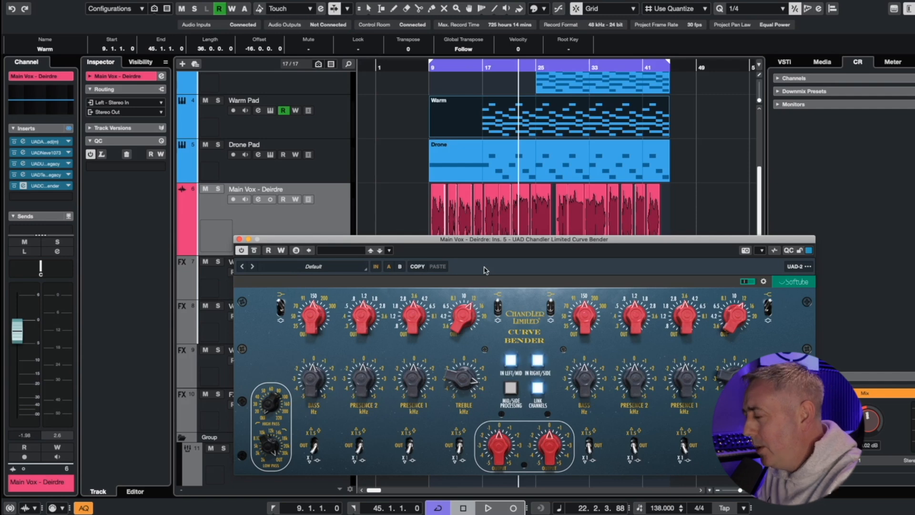
- Play the vocal from about bar 22 and reduce the Curve Bender's treble gain by ear
mouse_move(473, 306)
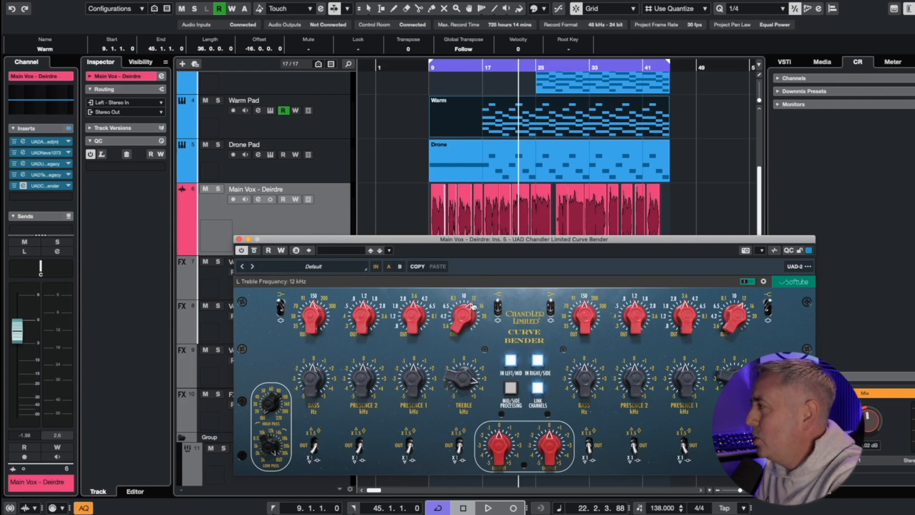
key("space")
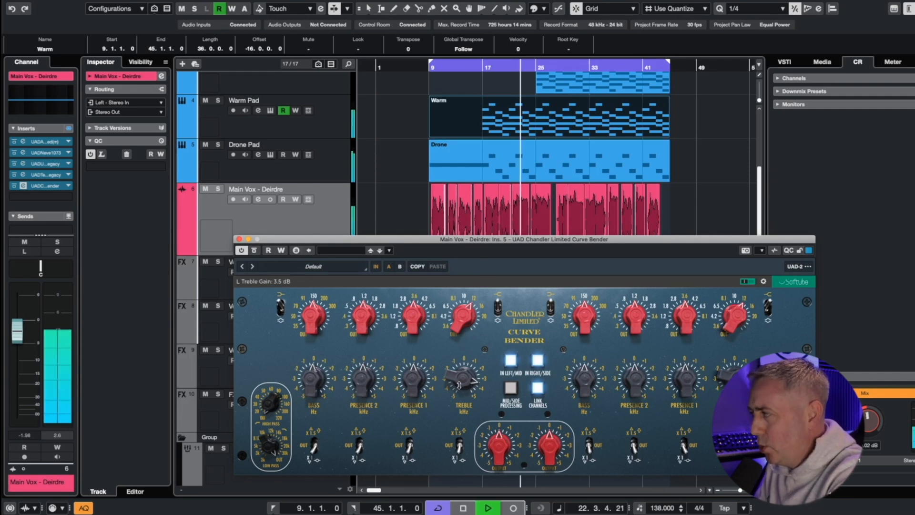
left_click_drag(467, 413, 467, 418)
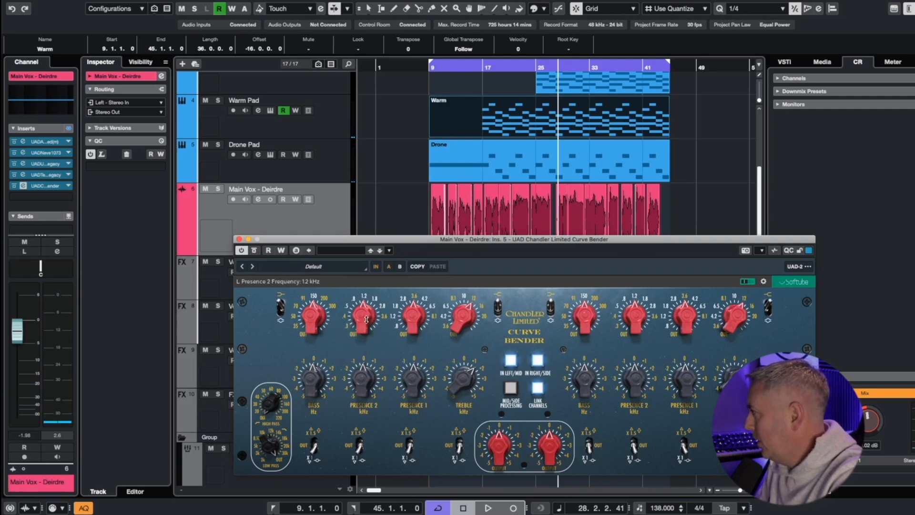
- Sweep the Presence 2 band with up to 3.0 dB of boost, settling on 0.4 kHz with a gain of -1.0 dB
left_click_drag(366, 318, 366, 341)
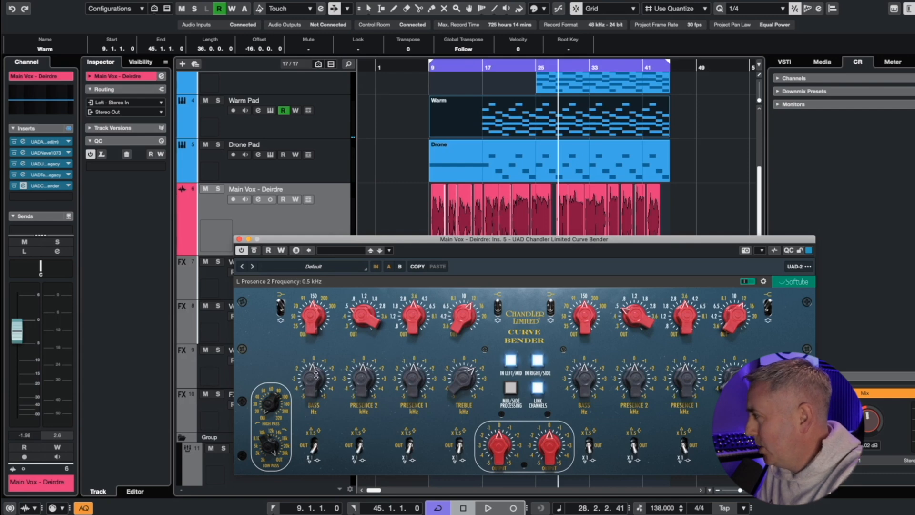
key("space")
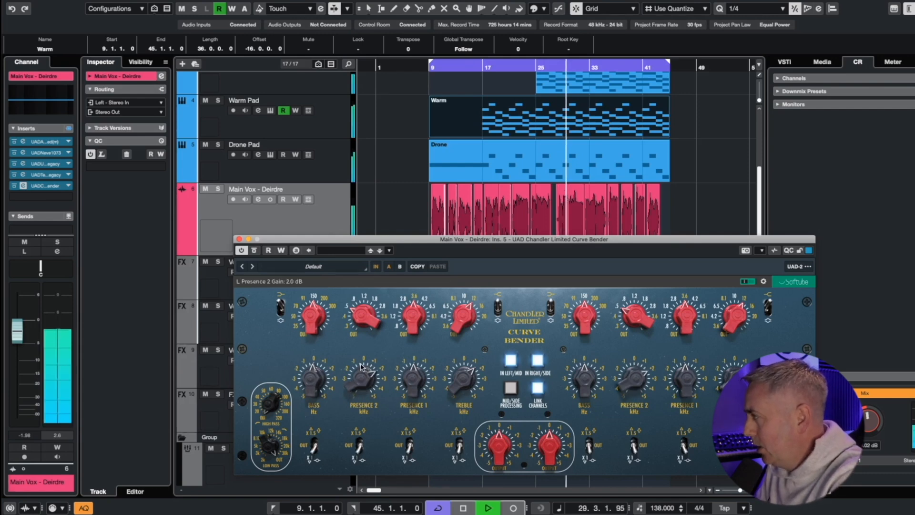
left_click_drag(361, 371, 361, 356)
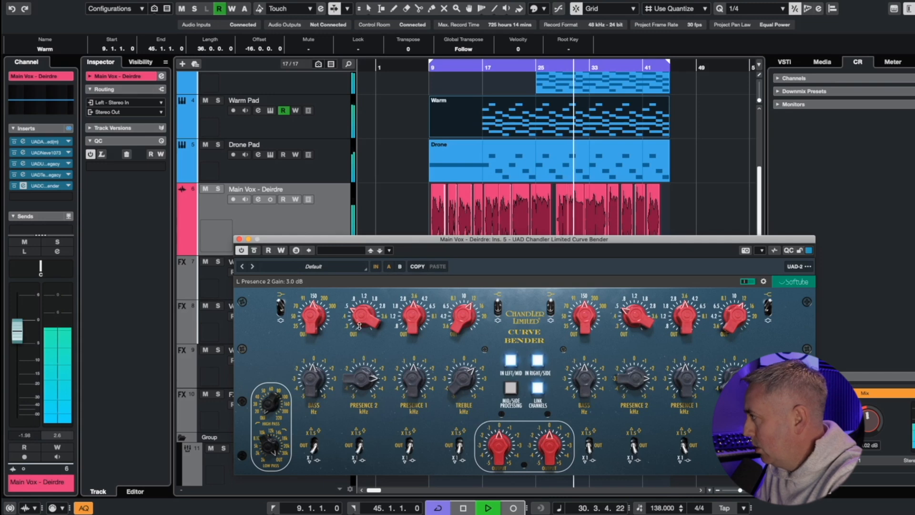
left_click_drag(363, 320, 358, 328)
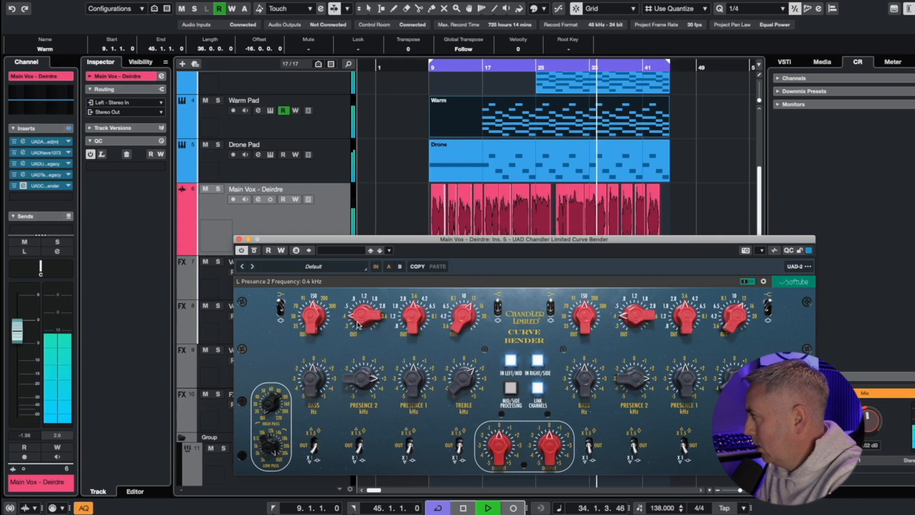
left_click_drag(358, 324, 358, 318)
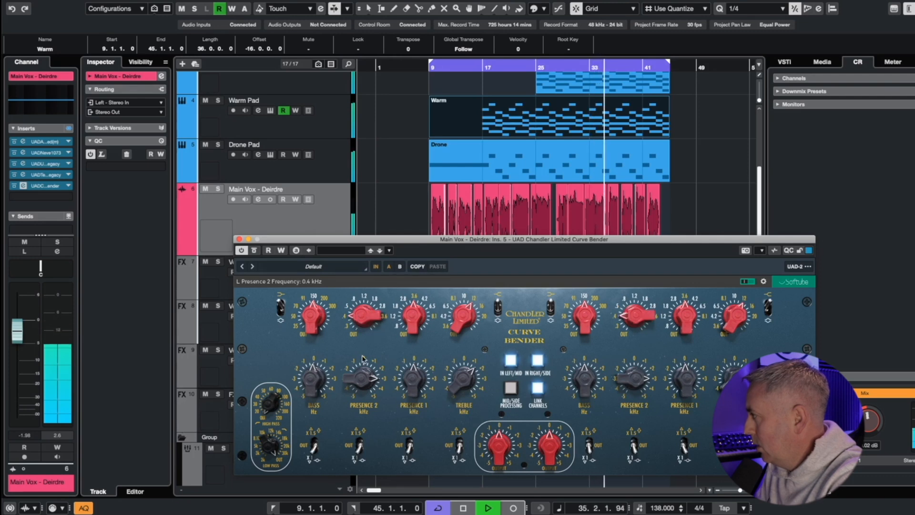
left_click_drag(365, 376, 374, 431)
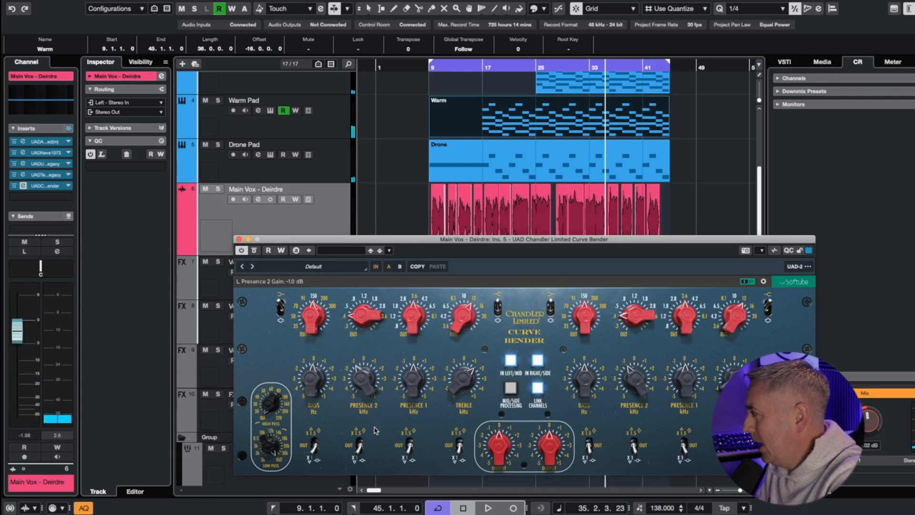
- Boost Presence 1 to 2.5 dB, sweep its frequency up to 4.2 kHz during playback, and ease the gain back
key("space")
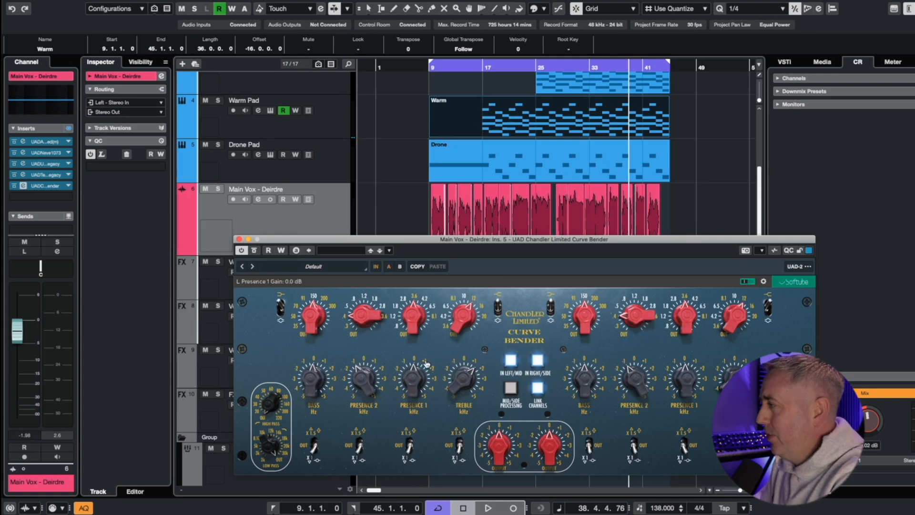
left_click_drag(407, 381, 408, 363)
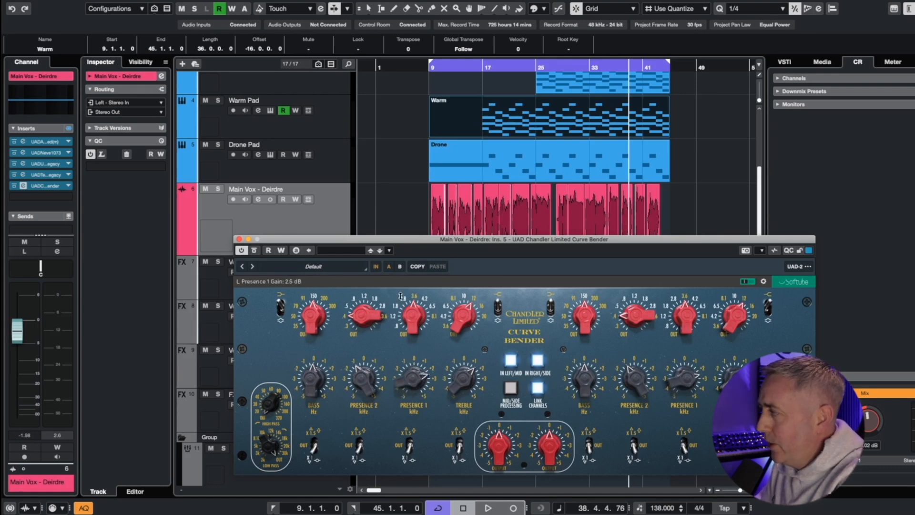
key("space")
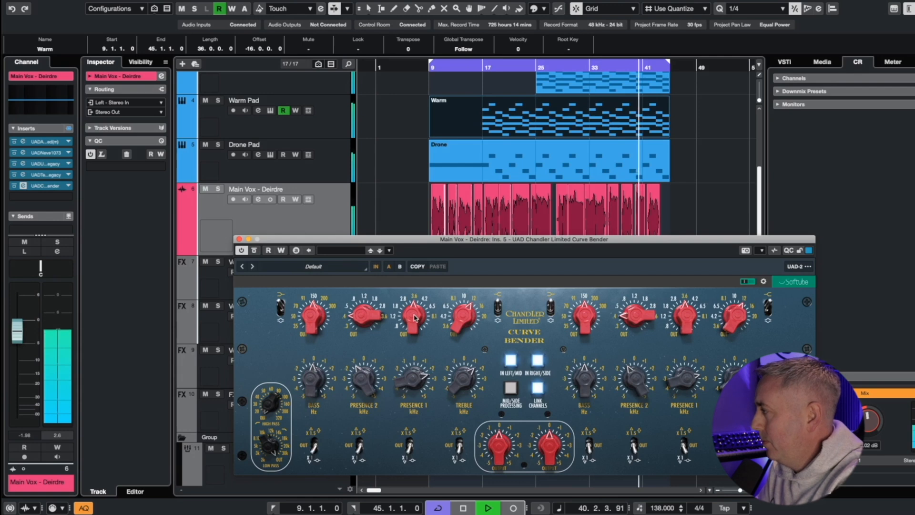
left_click_drag(414, 314, 422, 371)
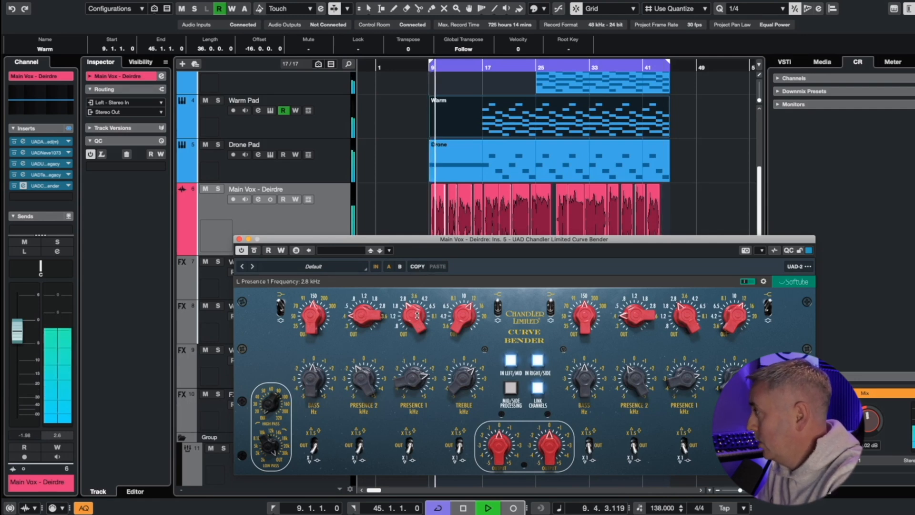
left_click_drag(417, 314, 431, 313)
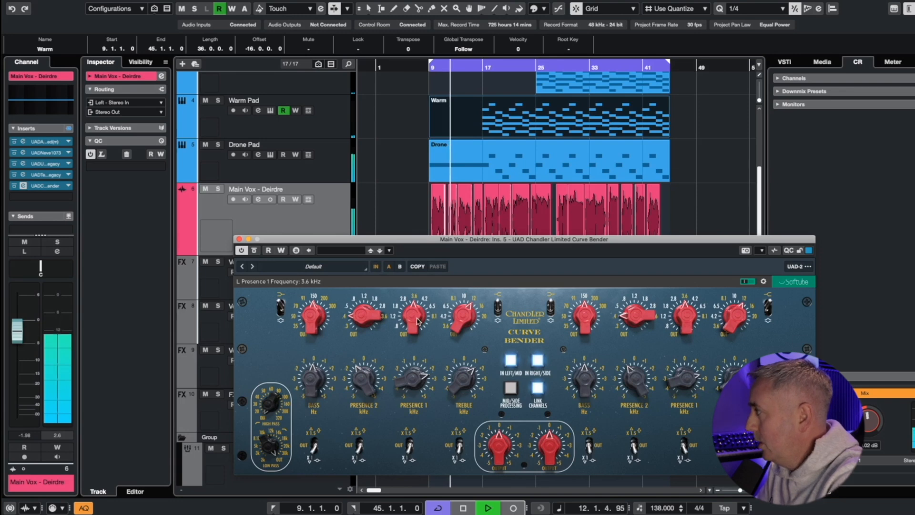
left_click_drag(414, 319, 423, 315)
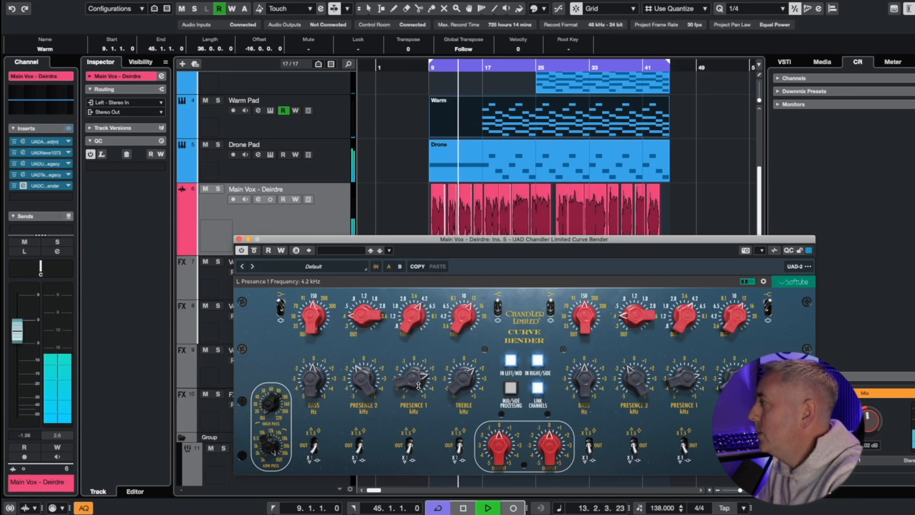
left_click_drag(419, 381, 419, 402)
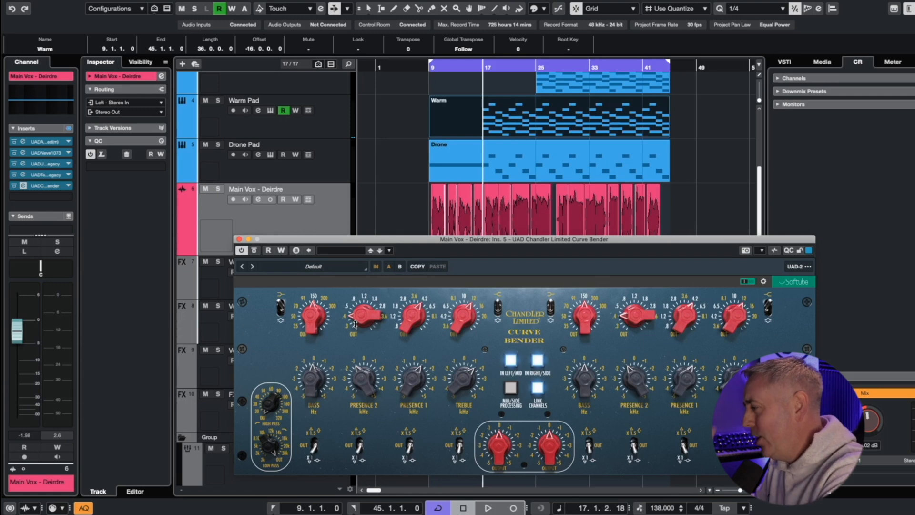
- Set the bass frequency to 300 Hz with 0.0 dB gain while listening, and close the Curve Bender window
key("space")
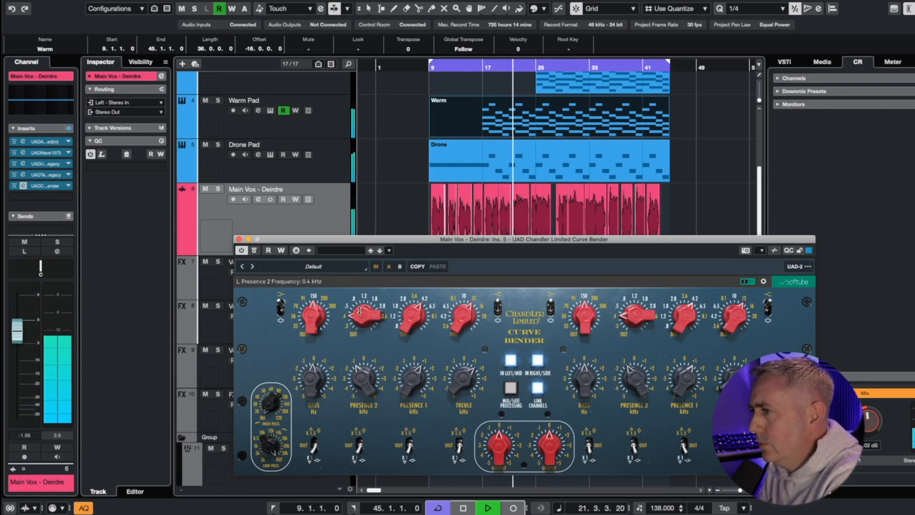
left_click_drag(314, 317, 313, 299)
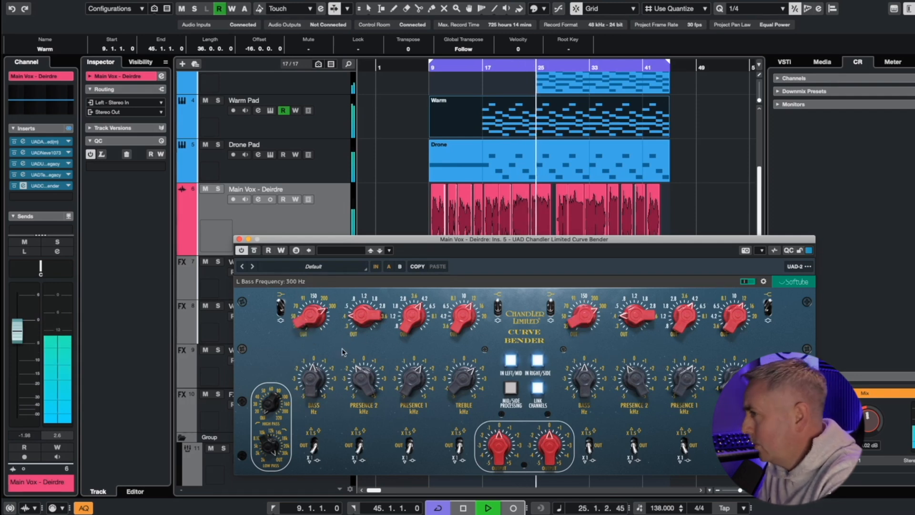
mouse_move(312, 380)
left_mouse_down()
mouse_move(318, 439)
mouse_move(315, 386)
left_mouse_up()
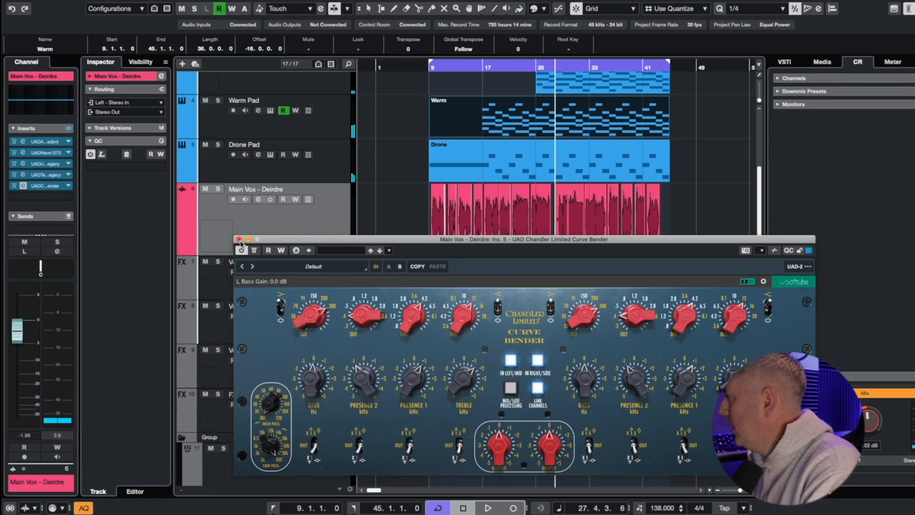
left_click(239, 239)
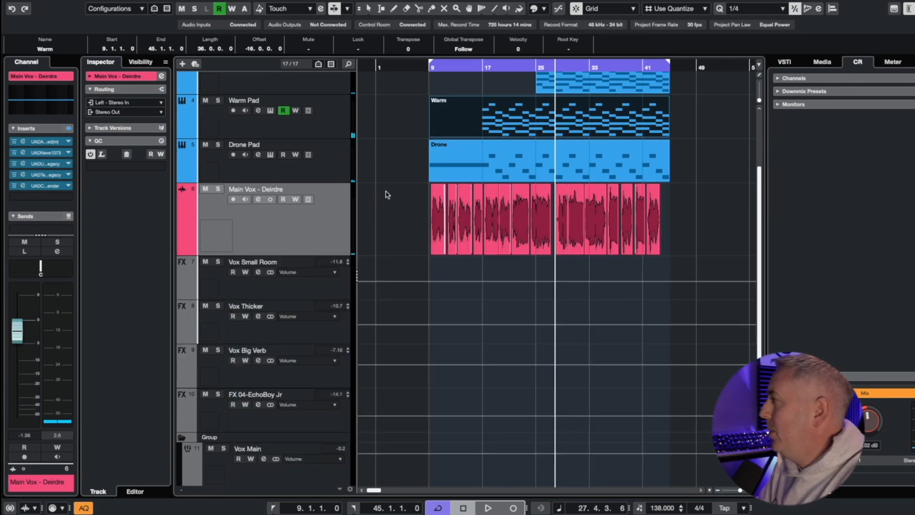
- Play the vocal and load Pro-Q 3 in the Main Vox track's sixth insert slot, bringing its window over the arrangement
key("space")
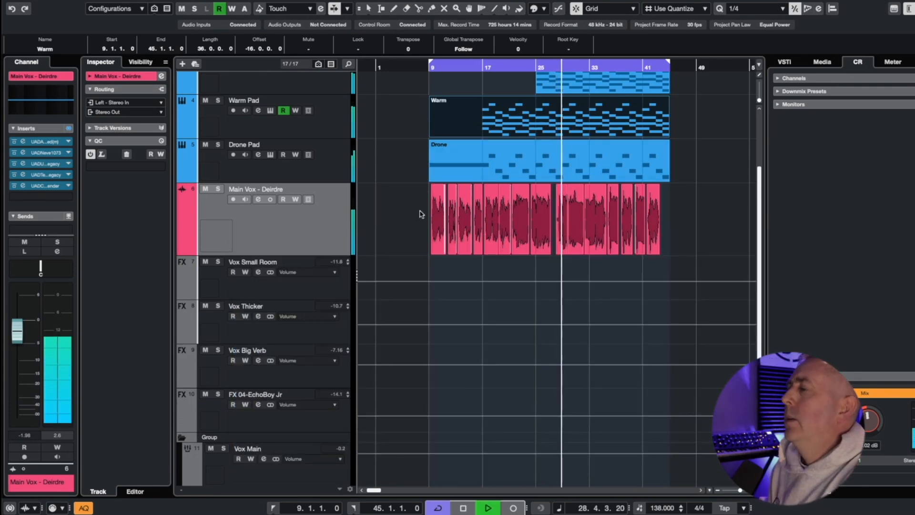
left_click(64, 197)
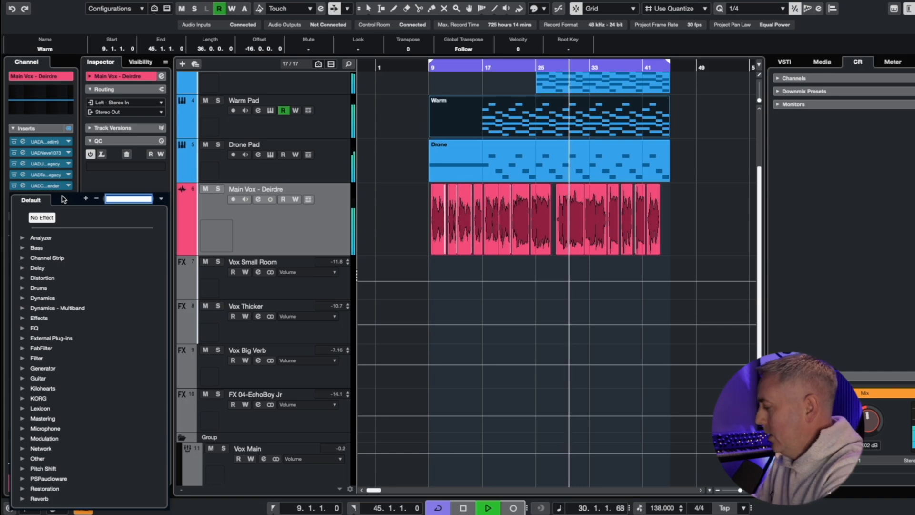
type("pro")
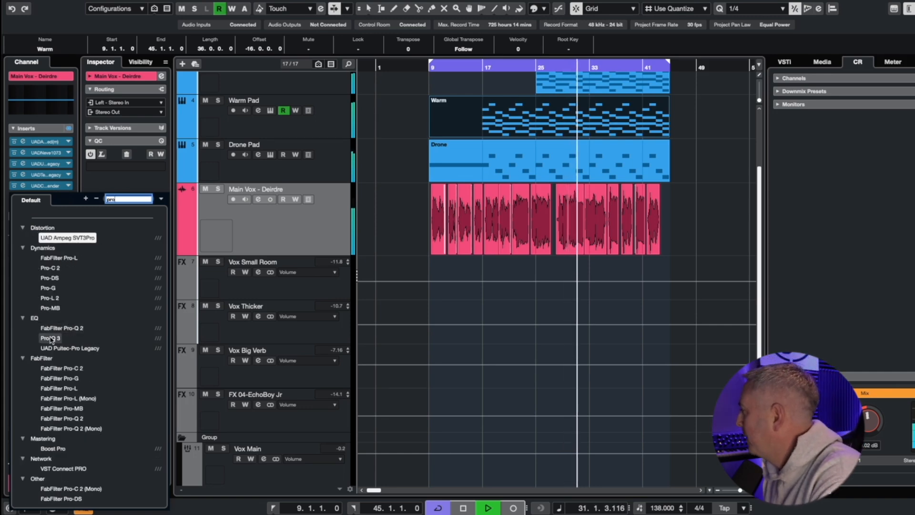
left_click(50, 338)
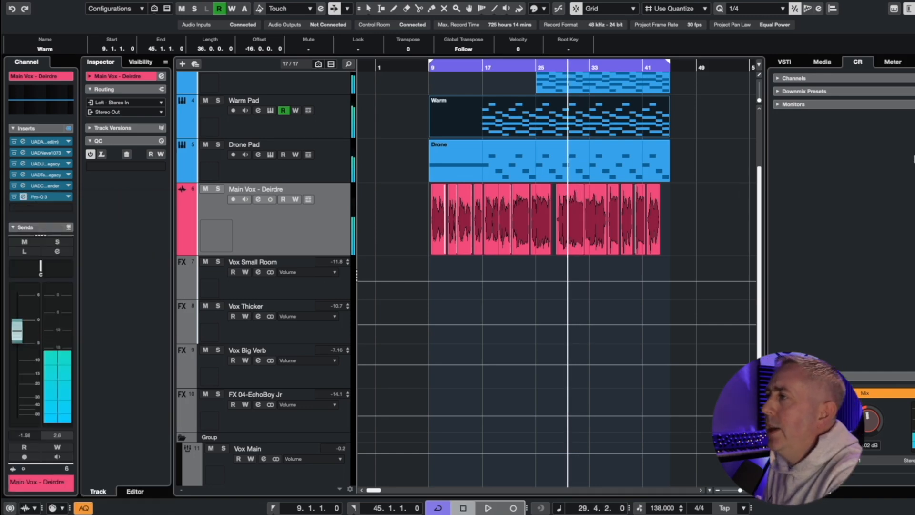
left_click_drag(632, 109, 328, 111)
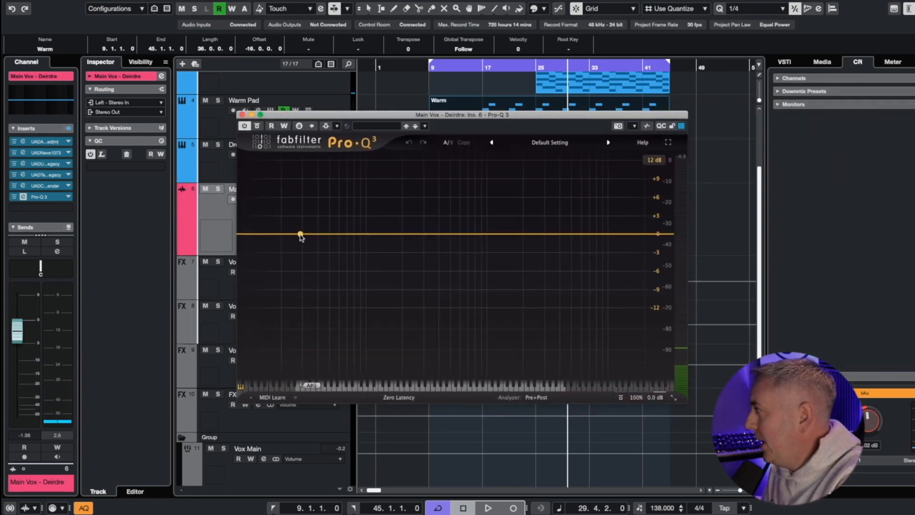
- Add a low-end band in Pro-Q 3 as a 24 dB/oct Low Cut at about 36.5 Hz
left_click_drag(300, 234, 294, 251)
left_click(272, 352)
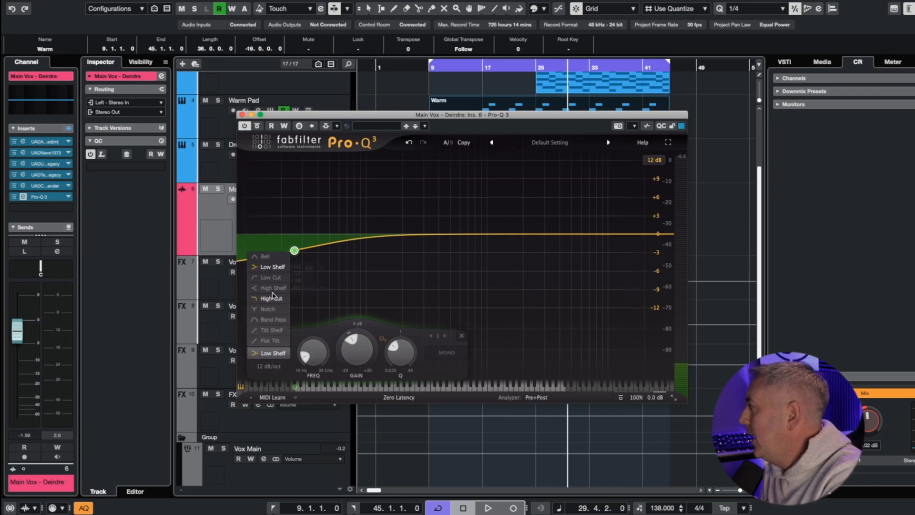
left_click(273, 279)
left_click(269, 366)
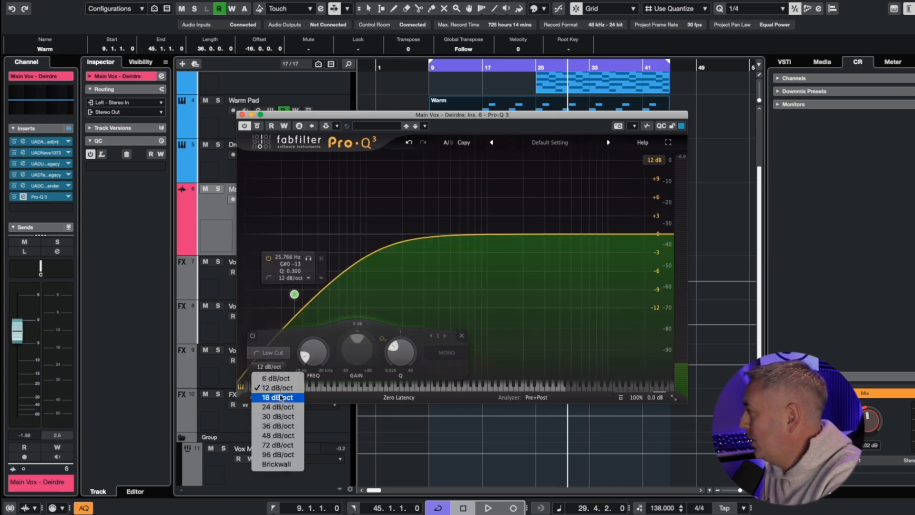
left_click(277, 407)
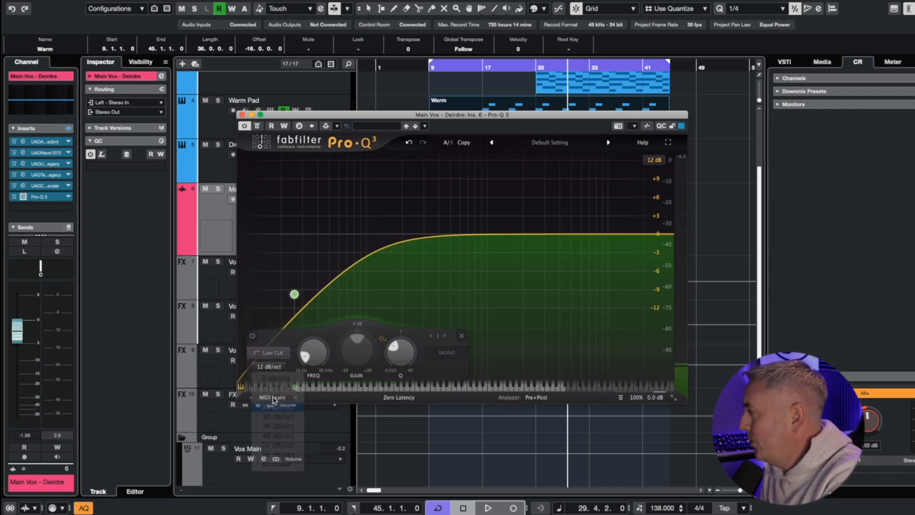
left_click_drag(294, 294, 312, 241)
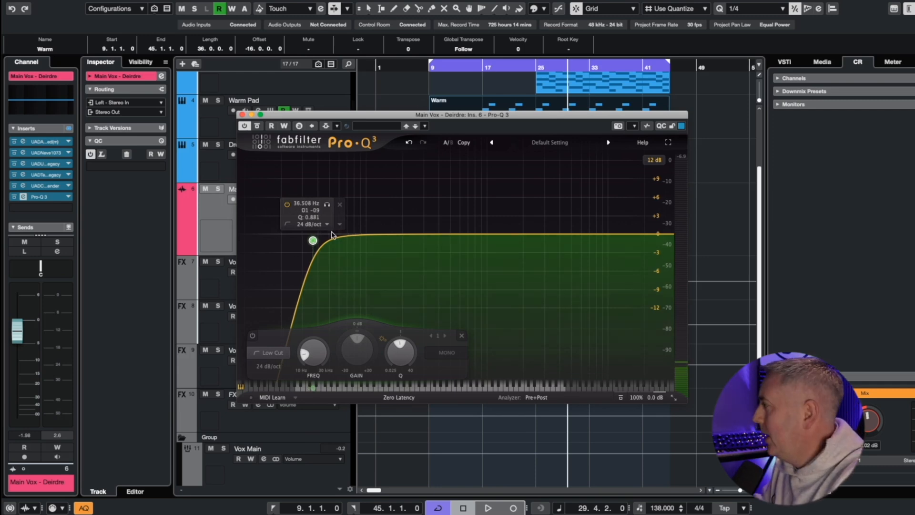
- Move the Pro-Q 3 window clear of the tracks and raise the low cut to about 126 Hz during playback
left_click_drag(368, 114, 497, 176)
key("space")
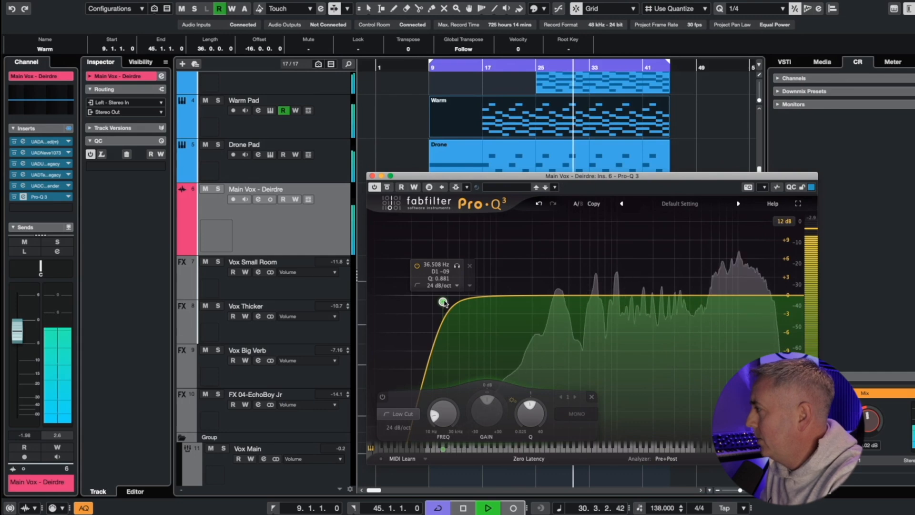
left_click_drag(443, 301, 510, 296)
key("space")
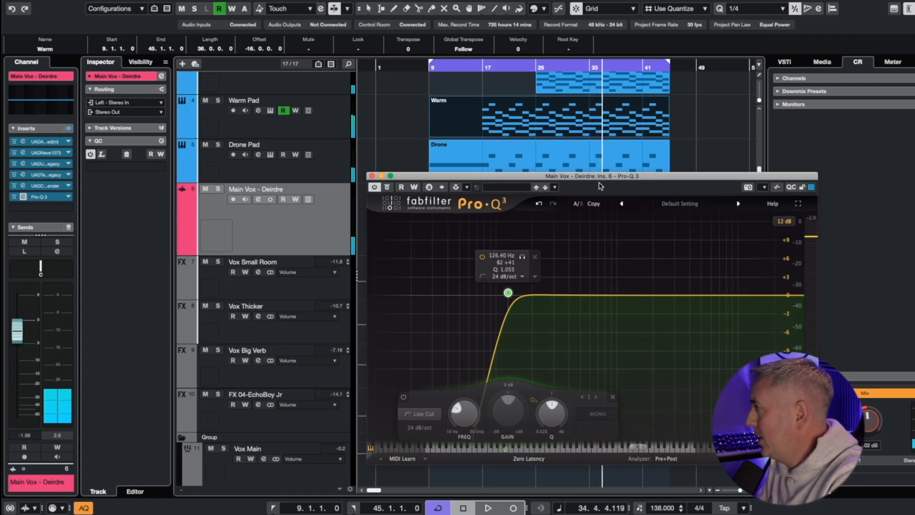
- Play the vocal on from about bar 35 and add a bell cut of -0.98 dB at about 9435 Hz
key("space")
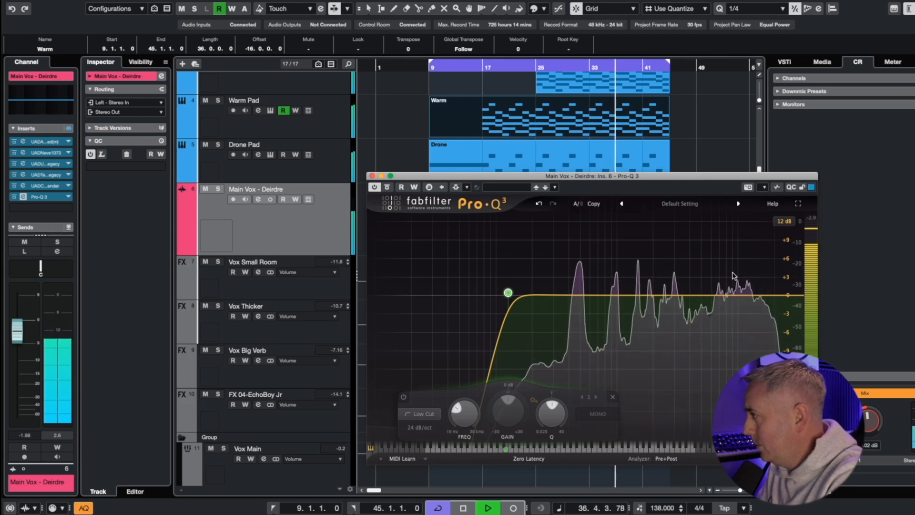
key("space")
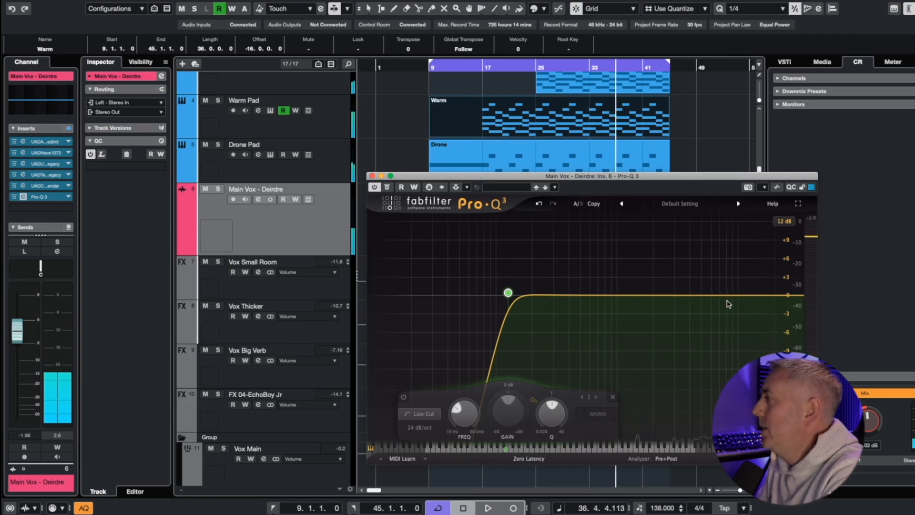
key("space")
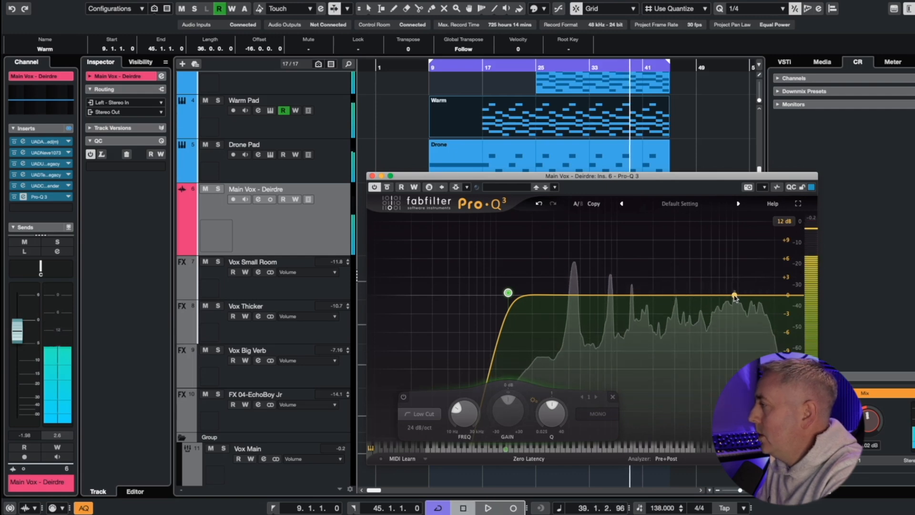
left_click(733, 295)
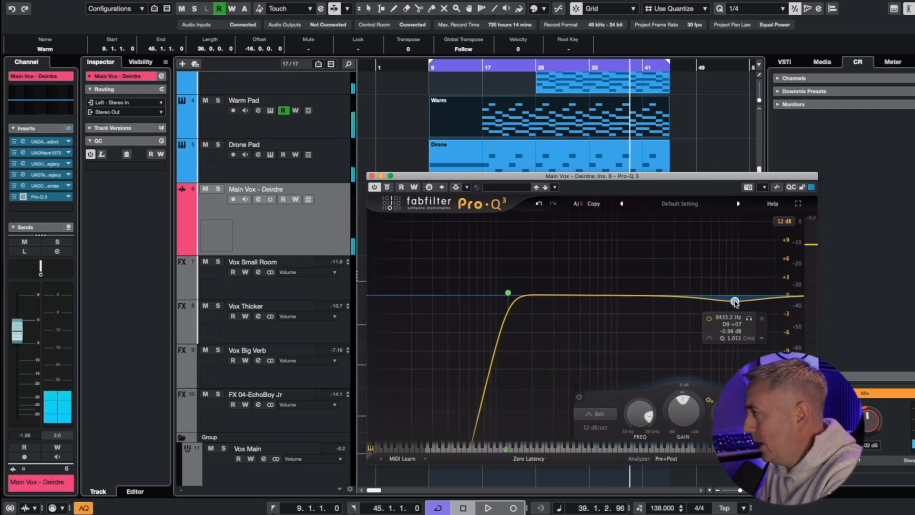
- Make the high bell band in Pro-Q 3 dynamic and tune it during playback to 8681.2 Hz, +0.42 dB and Q 1.960
mouse_move(685, 395)
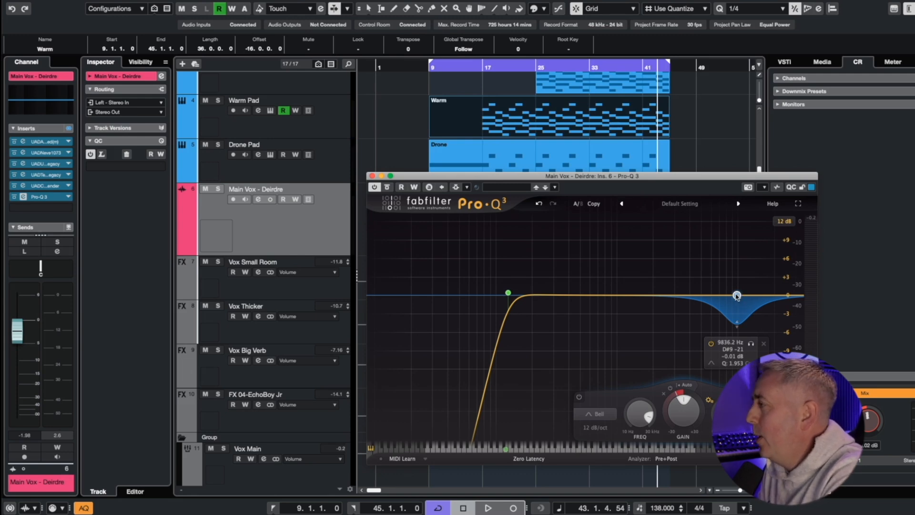
left_click_drag(736, 296, 730, 296)
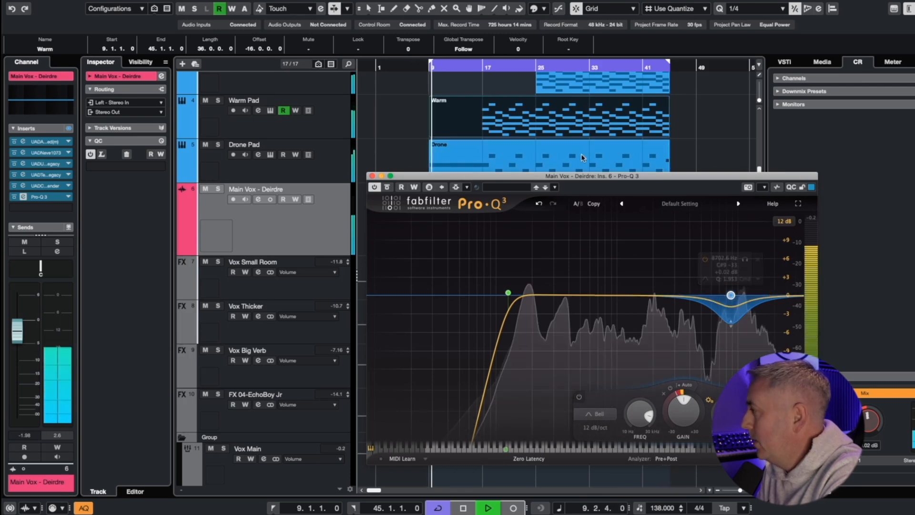
left_click_drag(731, 295, 732, 291)
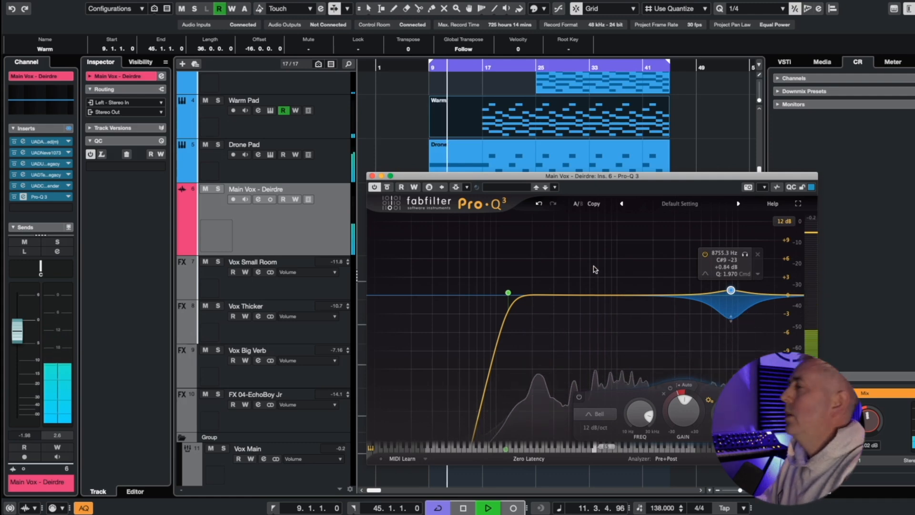
mouse_move(566, 258)
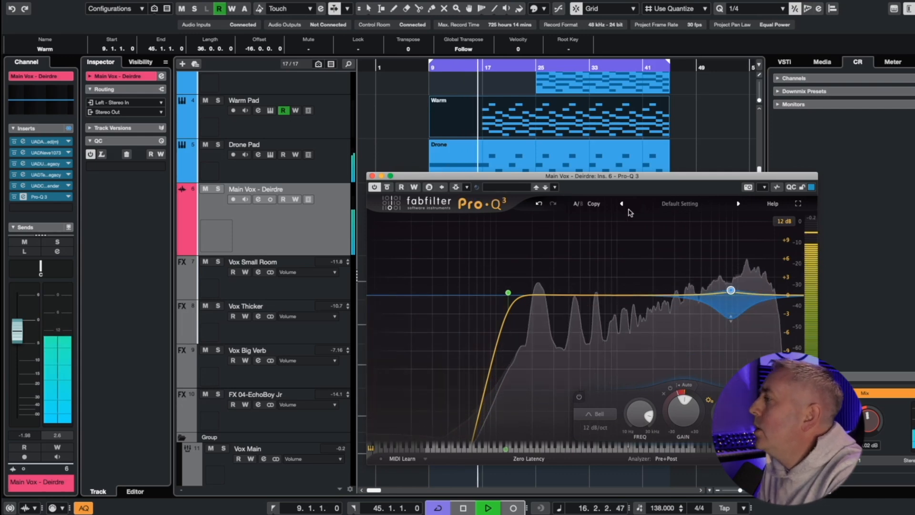
left_click_drag(732, 292, 733, 295)
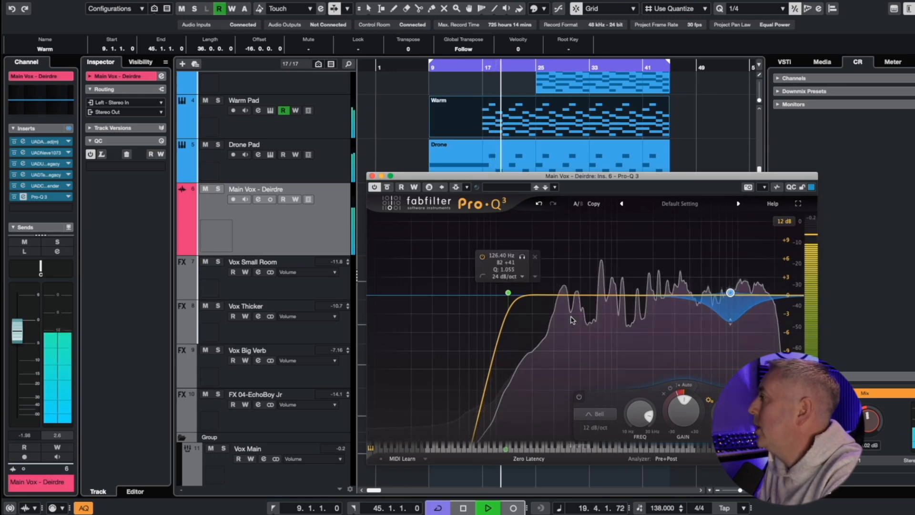
key("space")
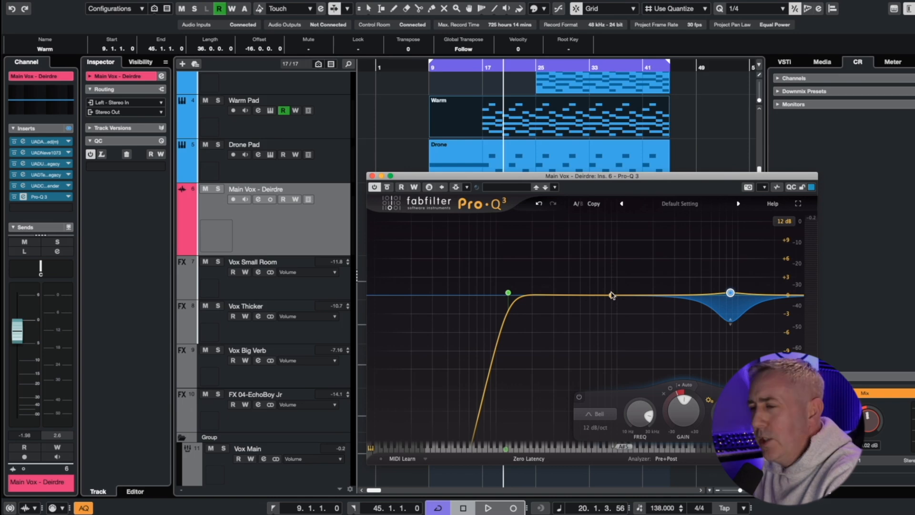
- Add a low-mid bell cut at about 320 Hz with Q 2.726 during playback, and nudge the low cut's frequency slightly higher
mouse_move(517, 286)
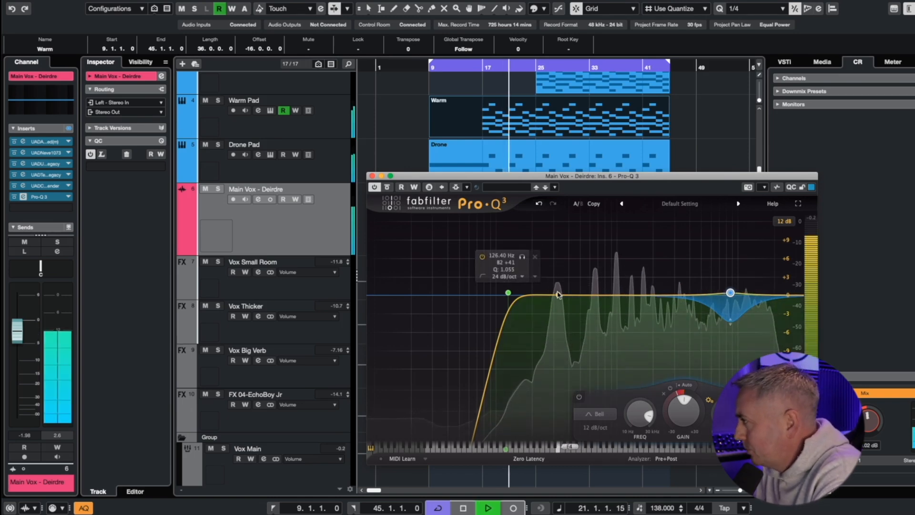
left_click_drag(556, 295, 556, 304)
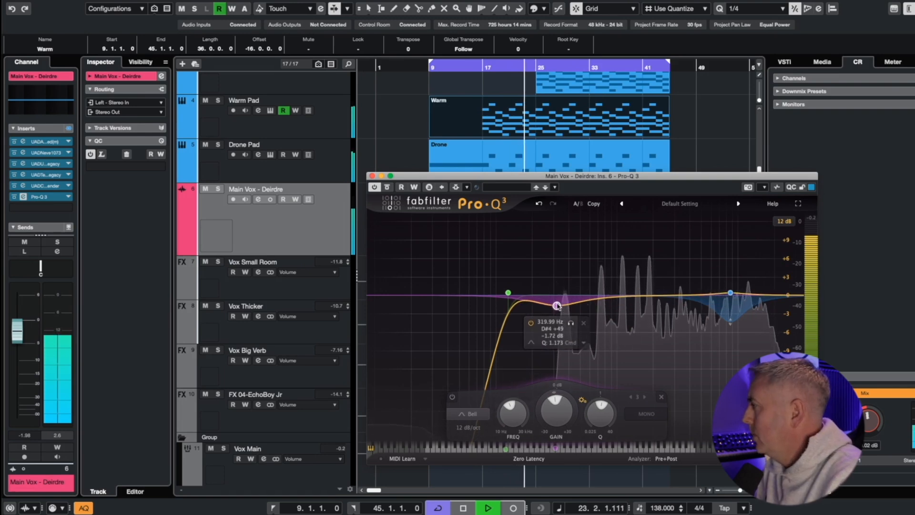
left_click_drag(557, 306, 551, 266)
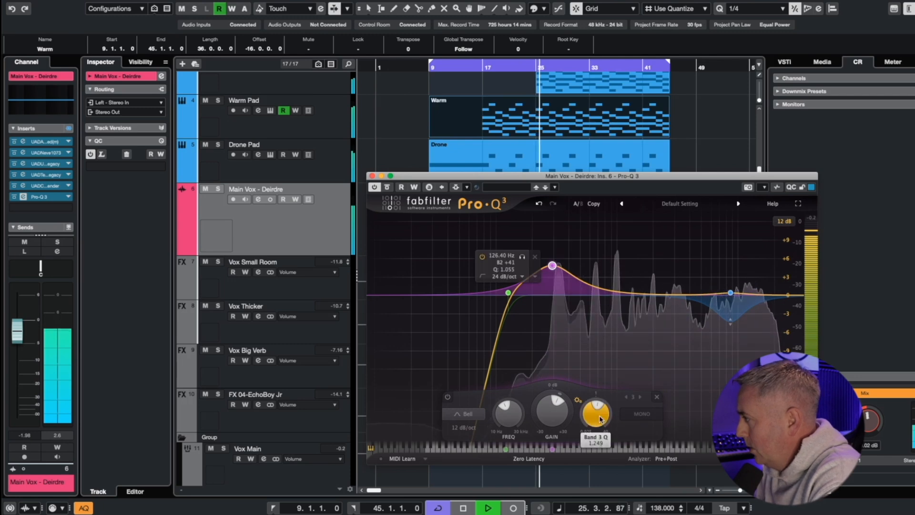
mouse_move(552, 268)
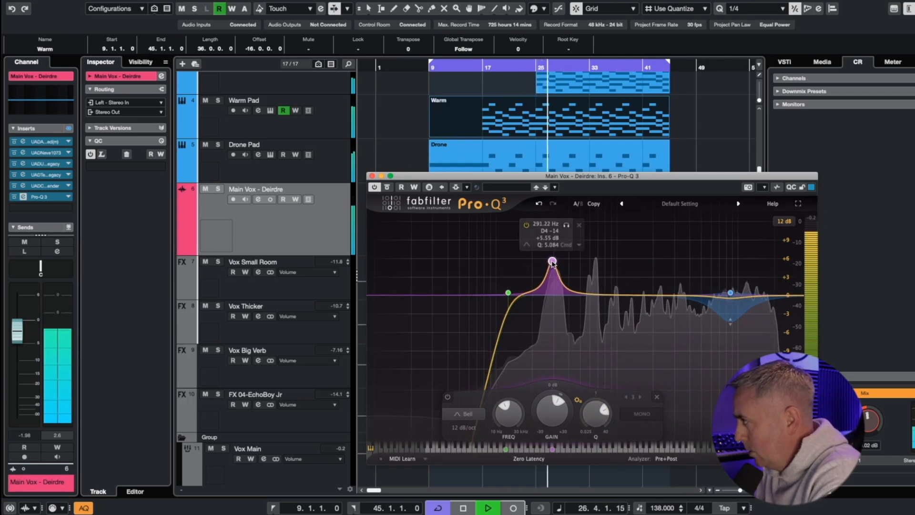
left_click_drag(552, 263, 557, 300)
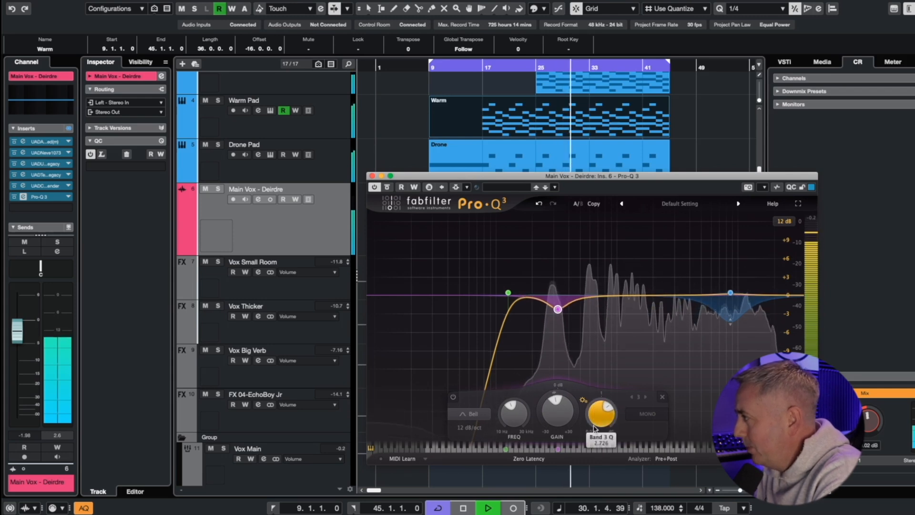
left_click(509, 293)
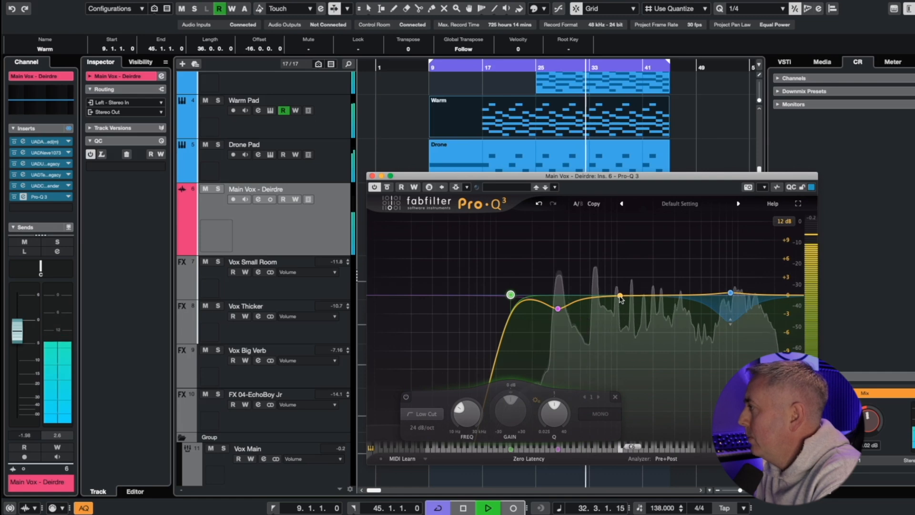
- Add a narrow bell band, sweep it boosted during playback, and settle it as a -1.19 dB cut at 538.71 Hz with Q 6.842
left_click_drag(620, 296, 615, 291)
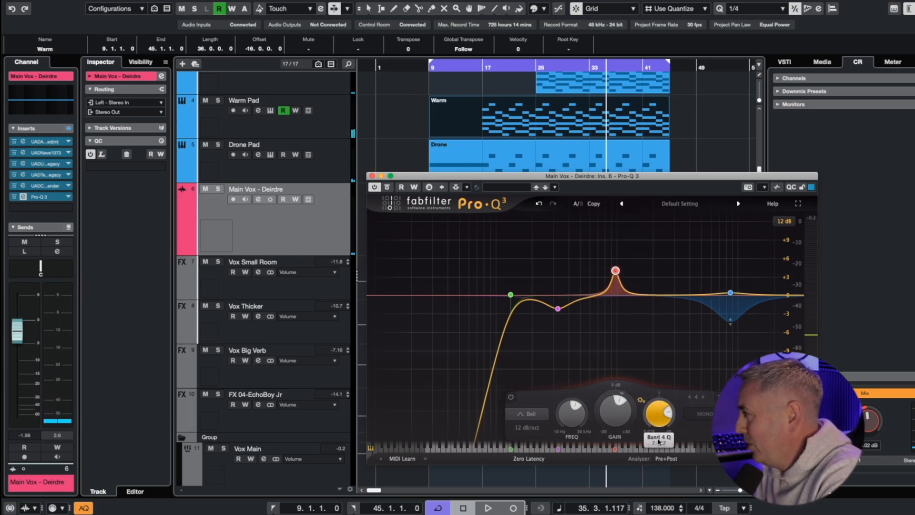
key("space")
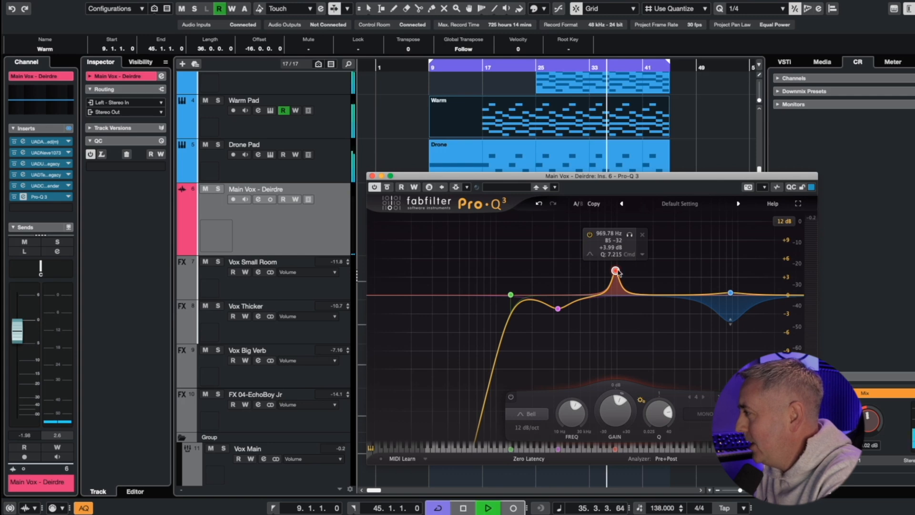
left_click_drag(615, 271, 585, 302)
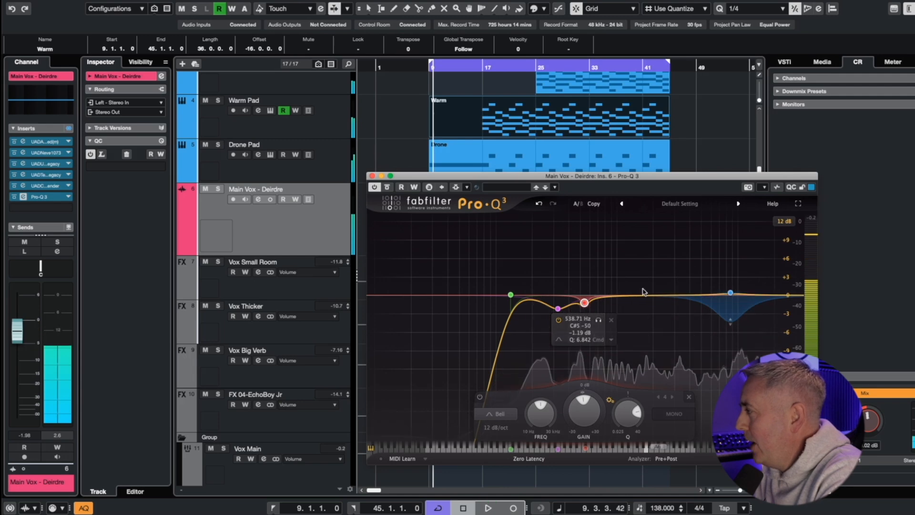
- Add another narrow bell band, sweep the upper mids boosted, and settle it as a -2.94 dB cut at 3095.3 Hz with Q 7.266
left_click(659, 296)
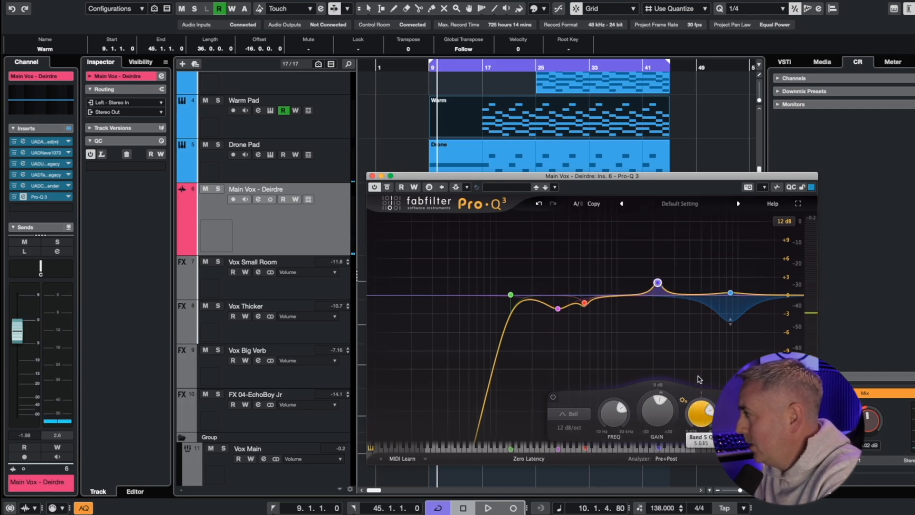
key("space")
left_click_drag(657, 282, 676, 260)
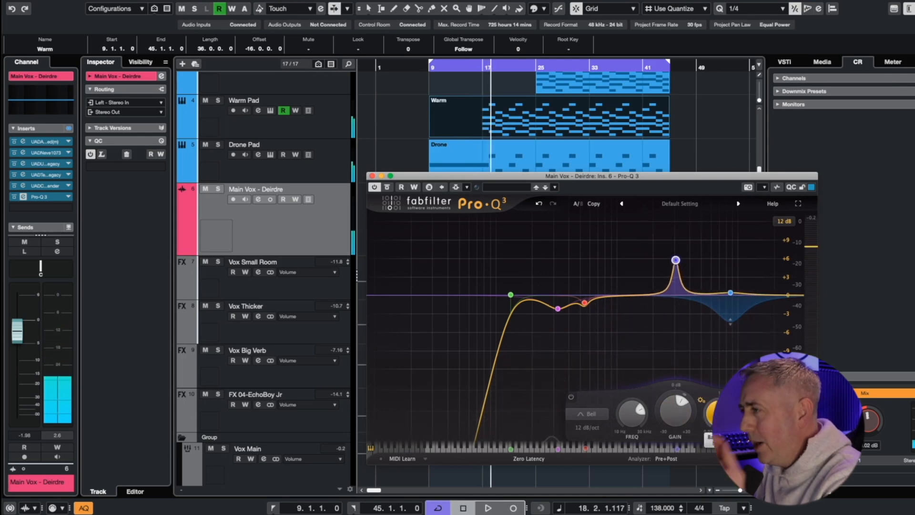
mouse_move(666, 250)
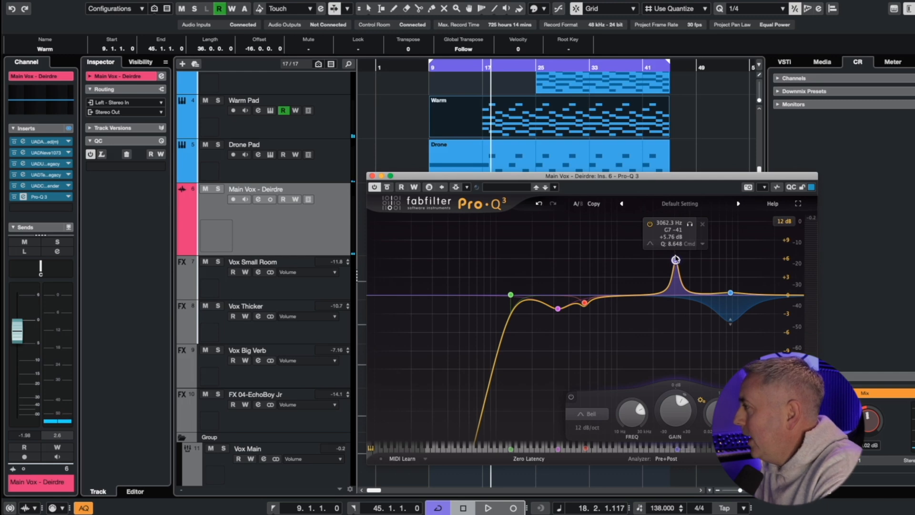
left_click_drag(675, 260, 675, 309)
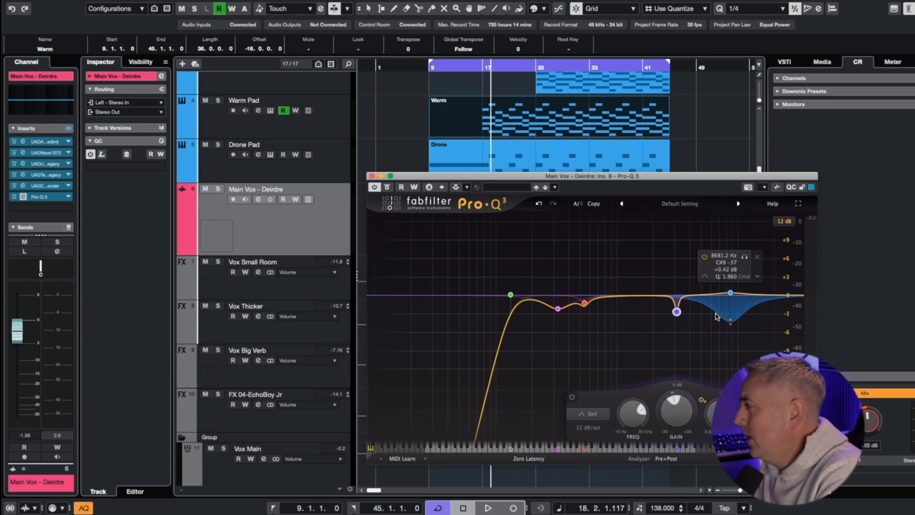
key("space")
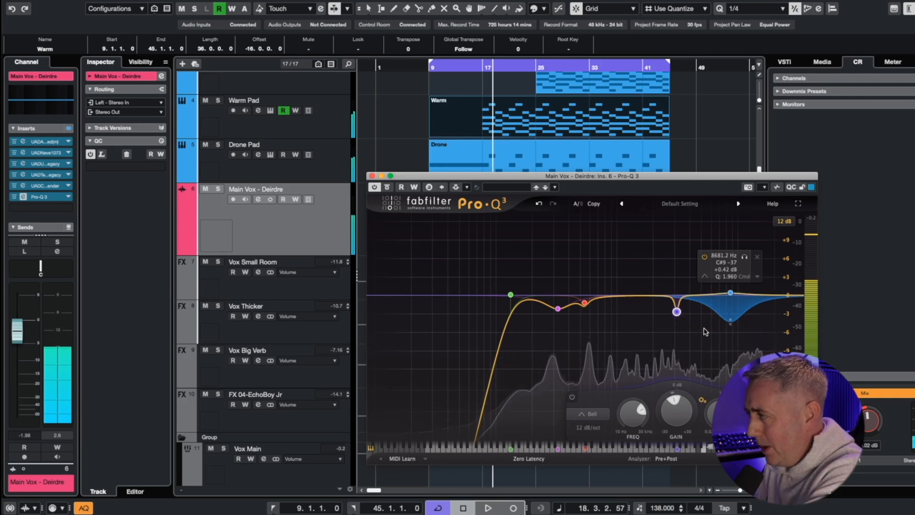
key("space")
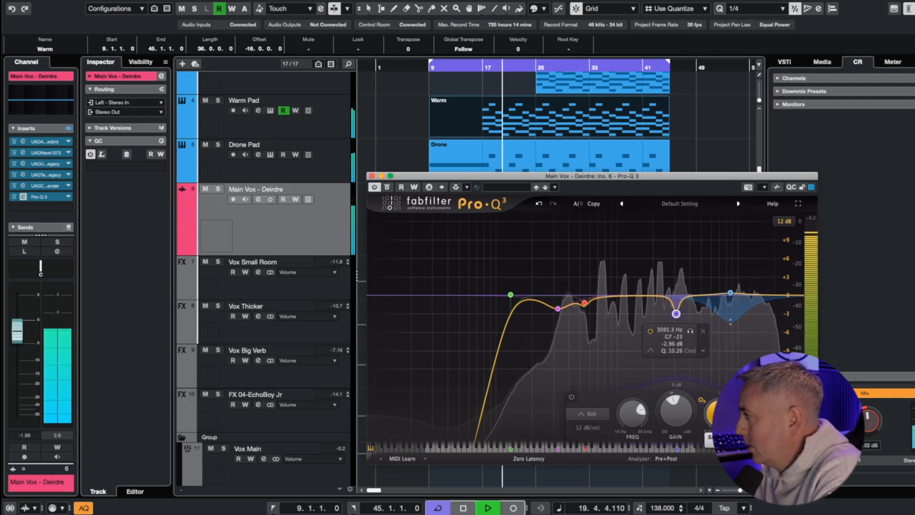
mouse_move(677, 312)
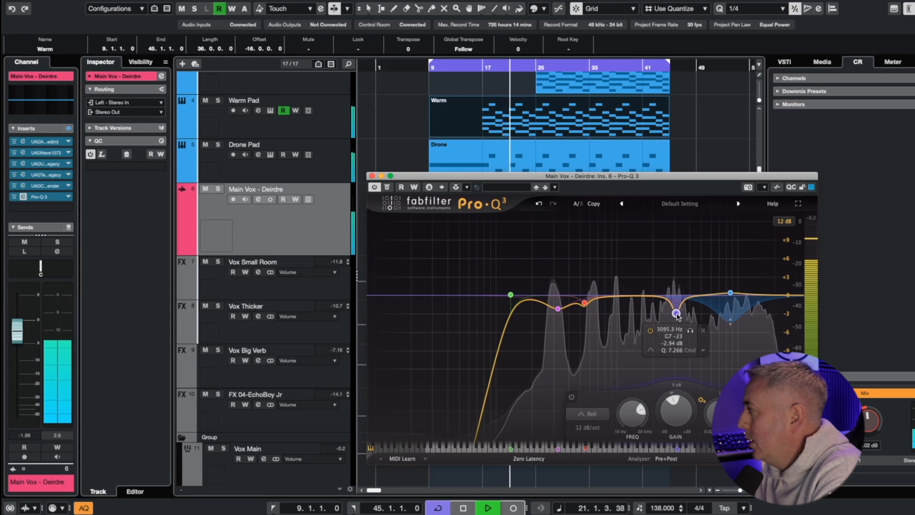
- Close Pro-Q 3, play from about bar 17 and compare the main vocal with all its inserts bypassed and active
left_click(372, 175)
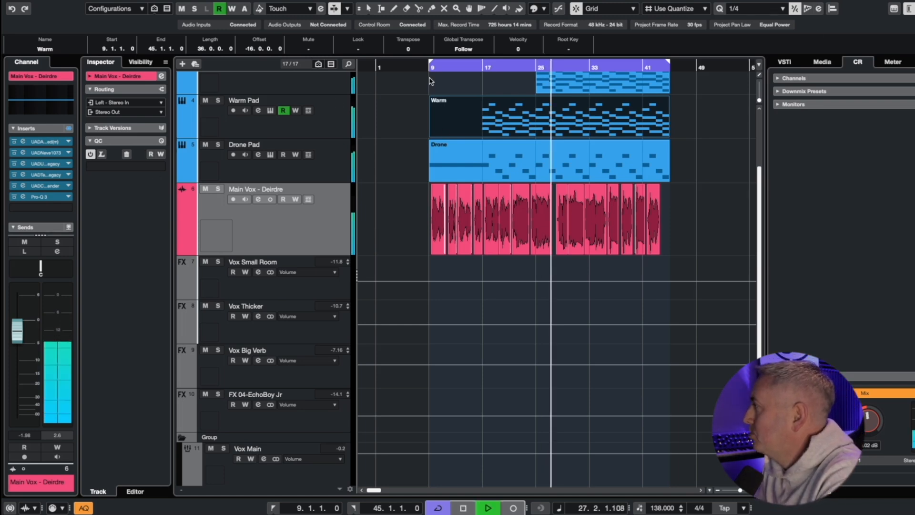
left_click(483, 67)
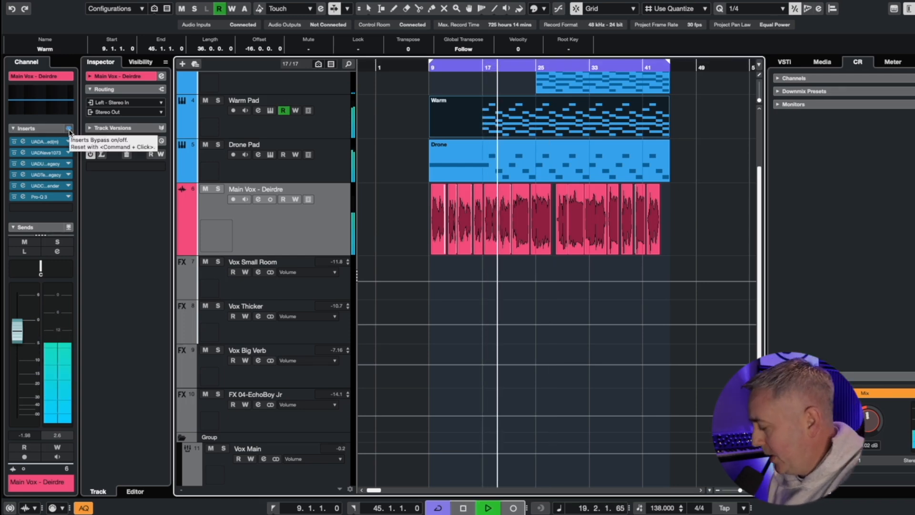
left_click(70, 129)
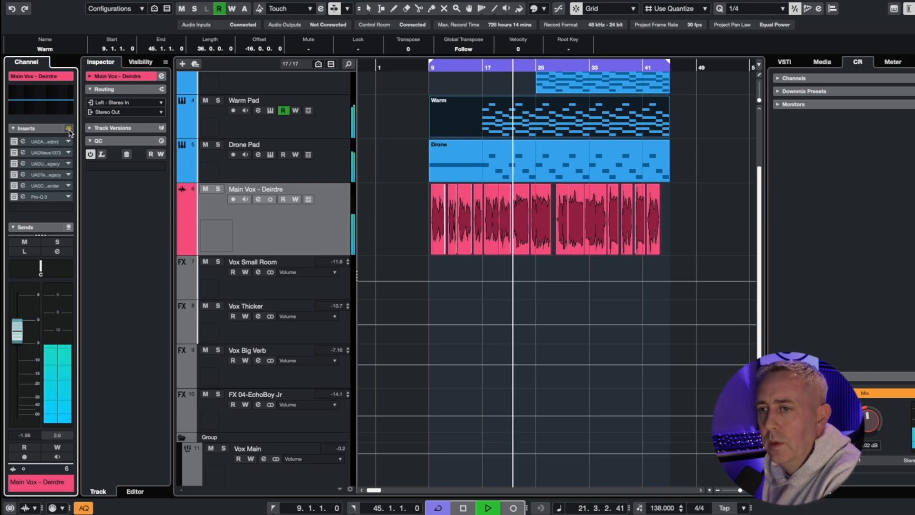
left_click(69, 129)
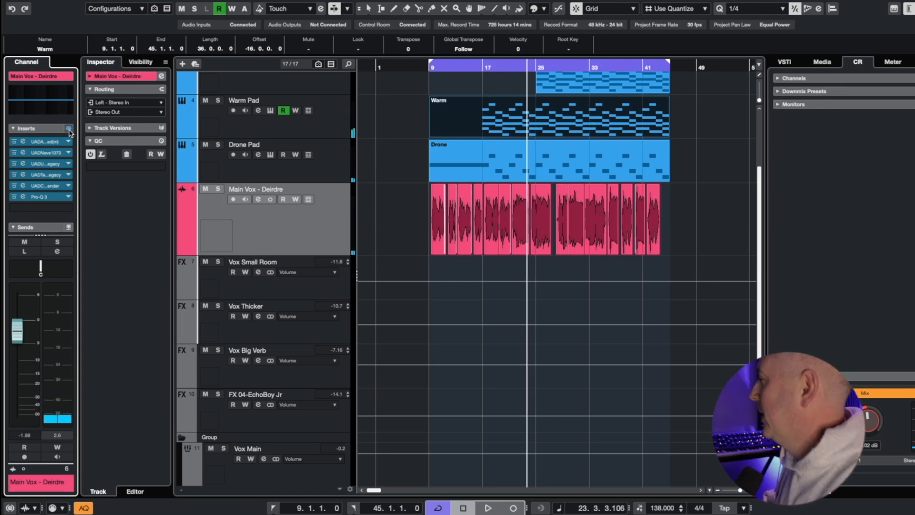
key("space")
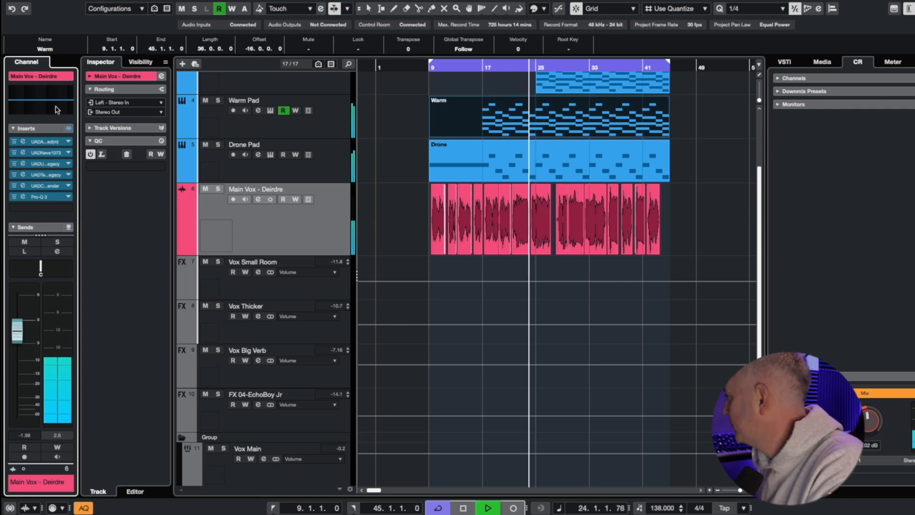
scroll(310, 208, "down", 3)
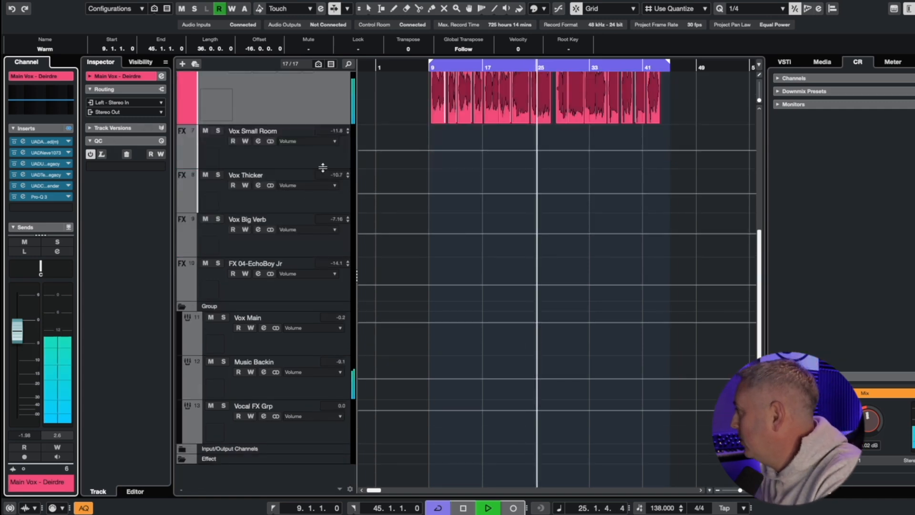
scroll(317, 156, "up", 4)
scroll(322, 159, "down", 4)
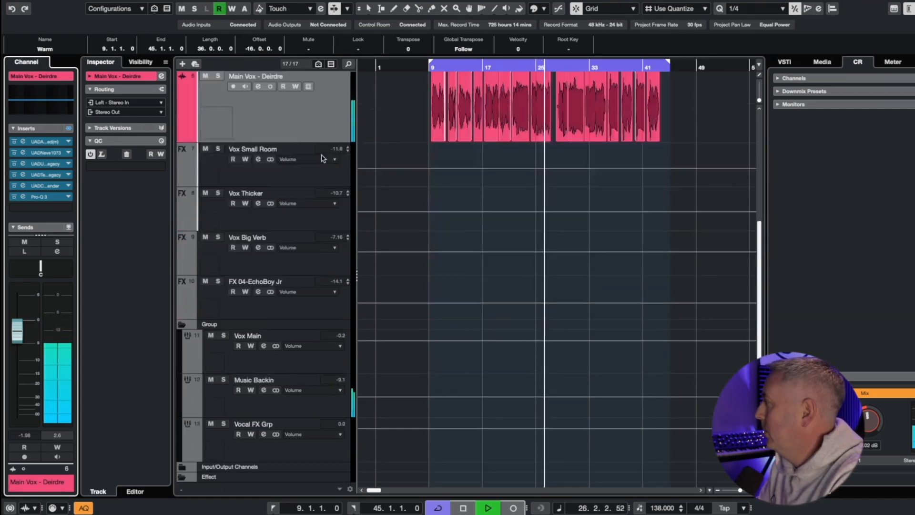
scroll(323, 162, "up", 2)
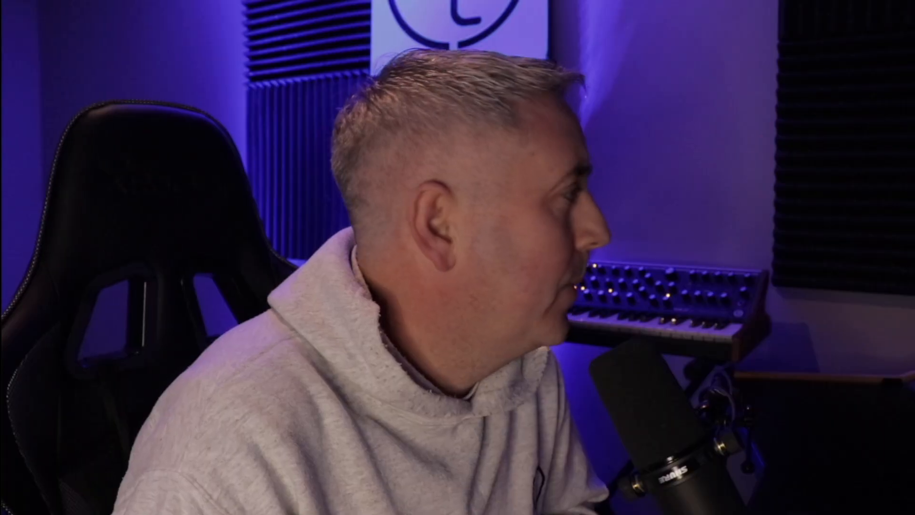